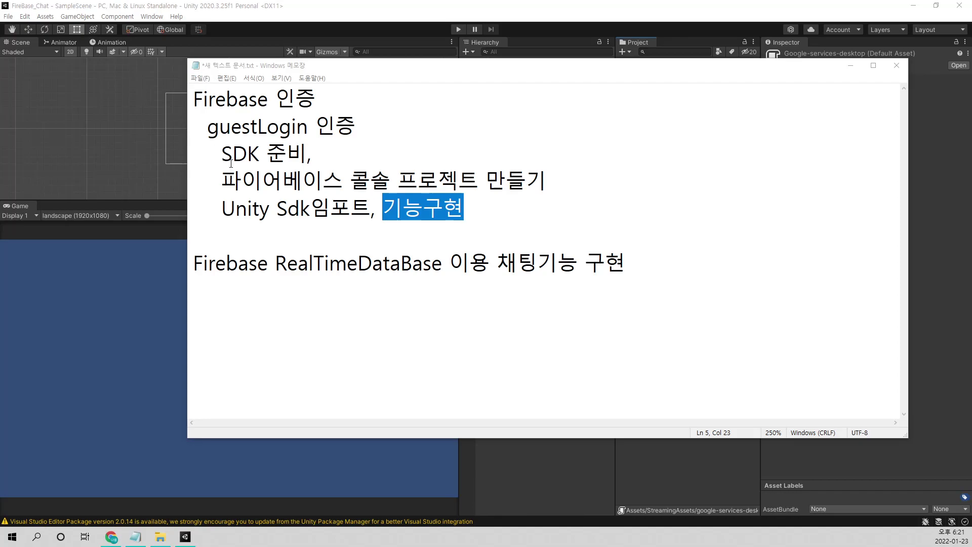
- Highlight the Firebase console project and Unity SDK import steps in the notes, then move the notes window
drag(224, 179, 552, 192)
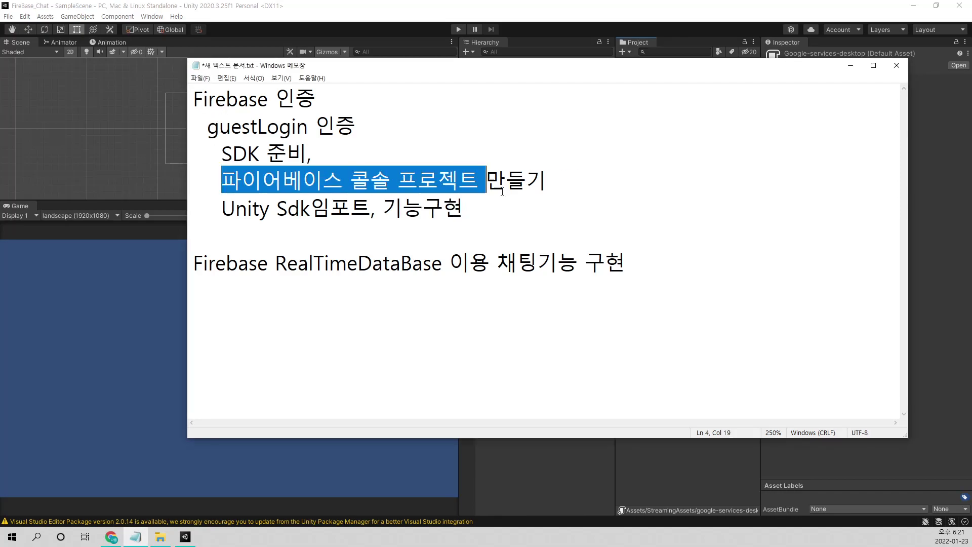
click(558, 173)
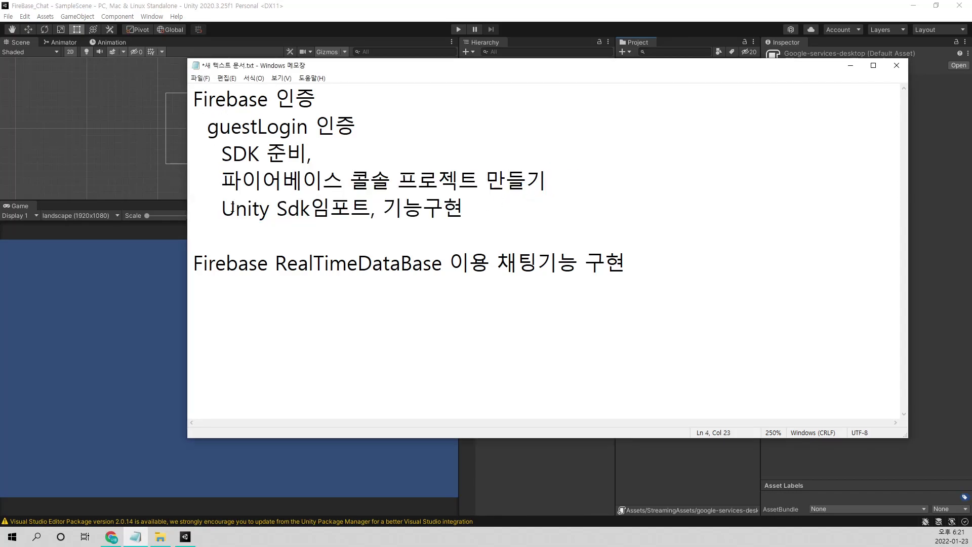
drag(222, 208, 371, 207)
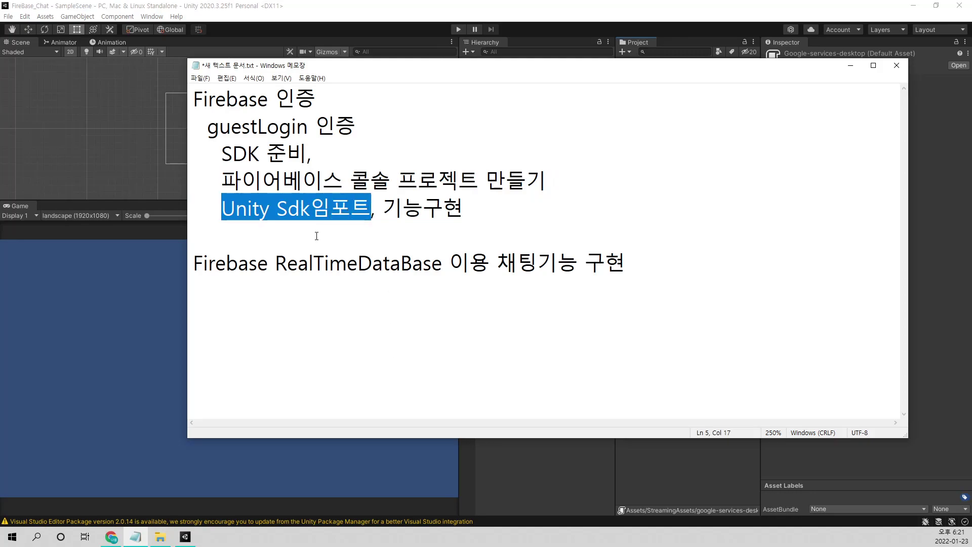
drag(351, 181, 527, 181)
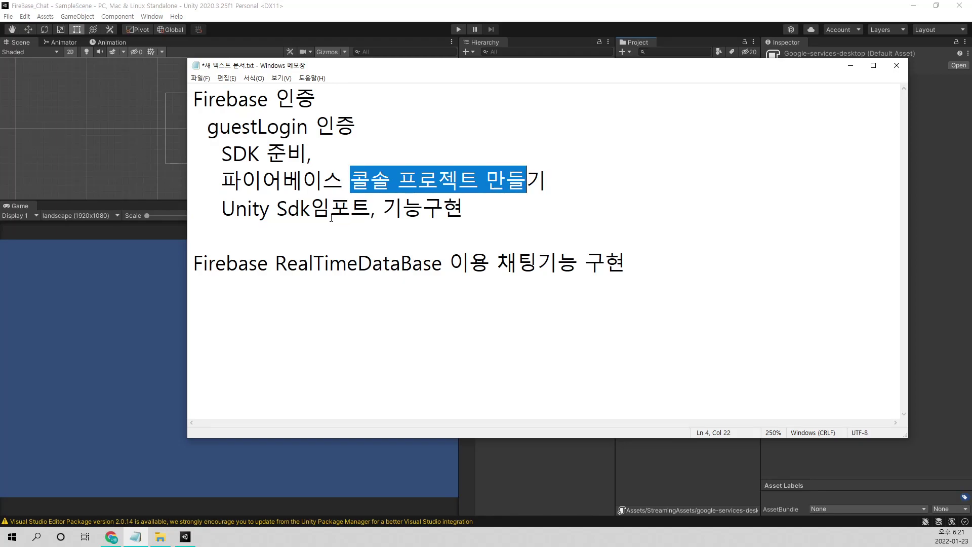
drag(223, 209, 371, 208)
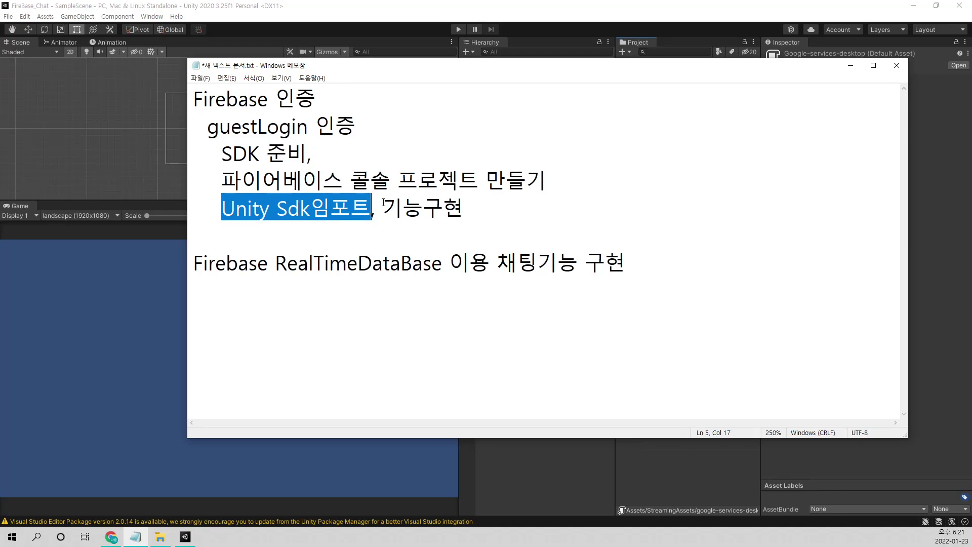
click(383, 212)
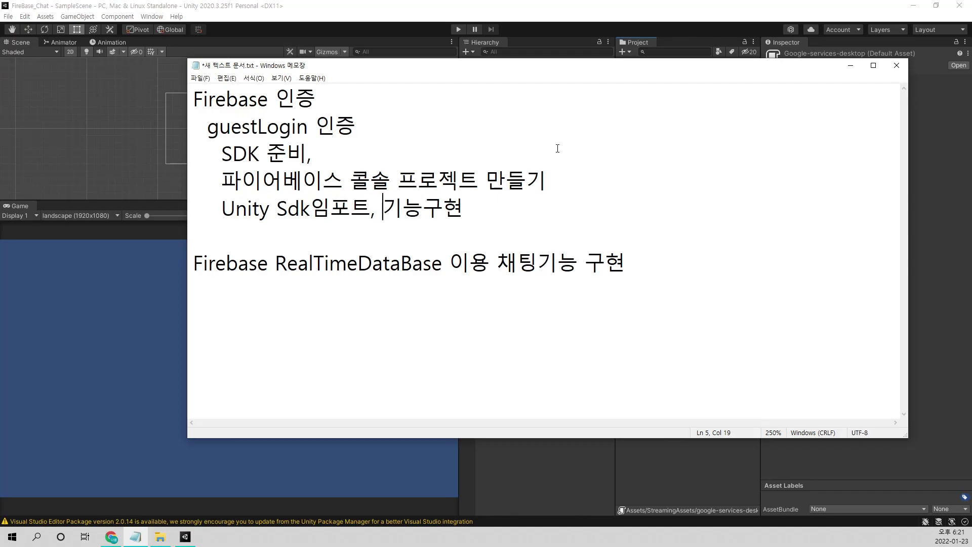
drag(616, 66, 587, 115)
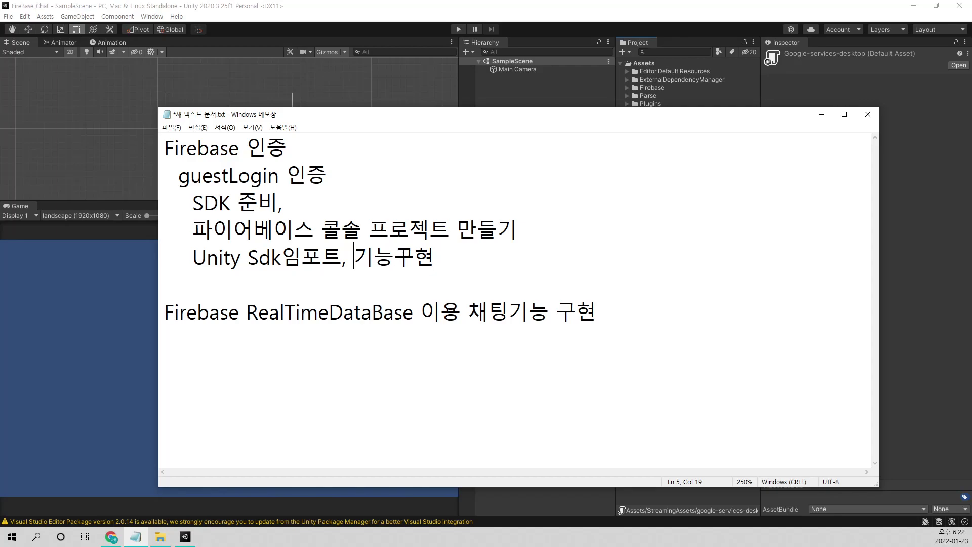
- Open the Package Manager under My Assets and show GUI PRO Kit - Casual Game details
click(117, 17)
mouse_move(152, 17)
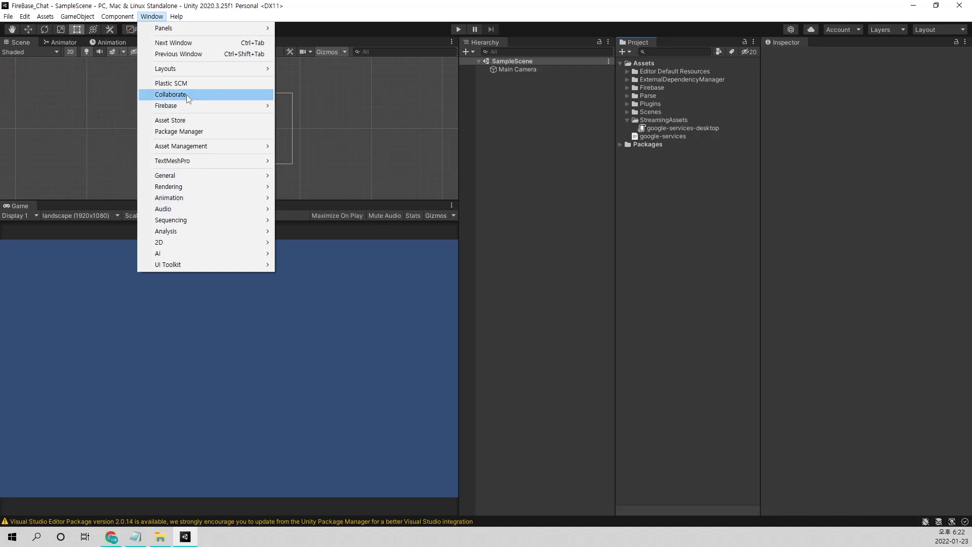
click(191, 133)
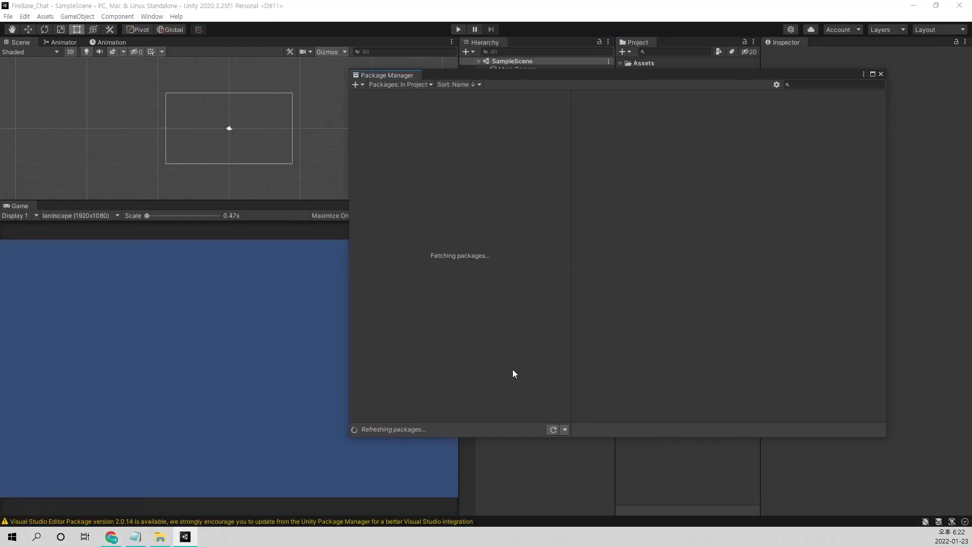
click(381, 85)
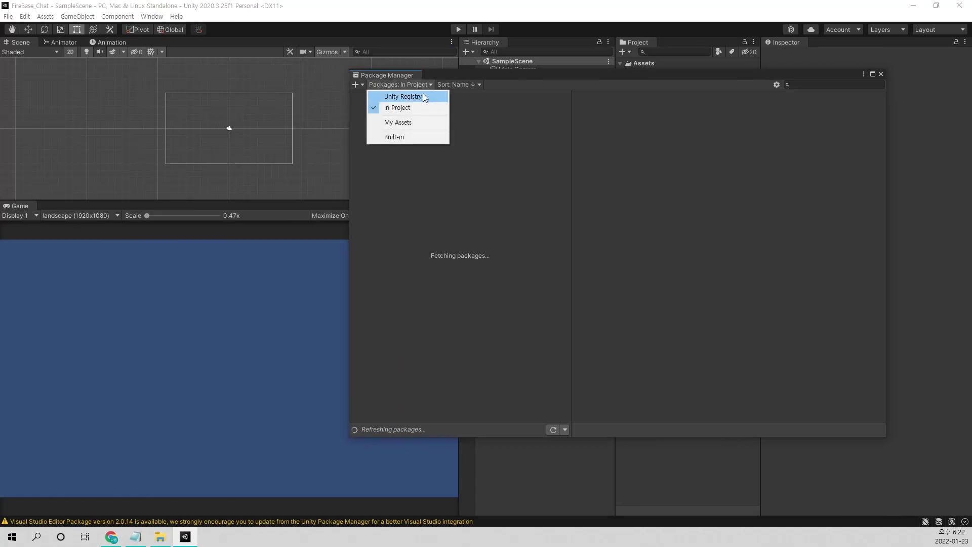
click(418, 122)
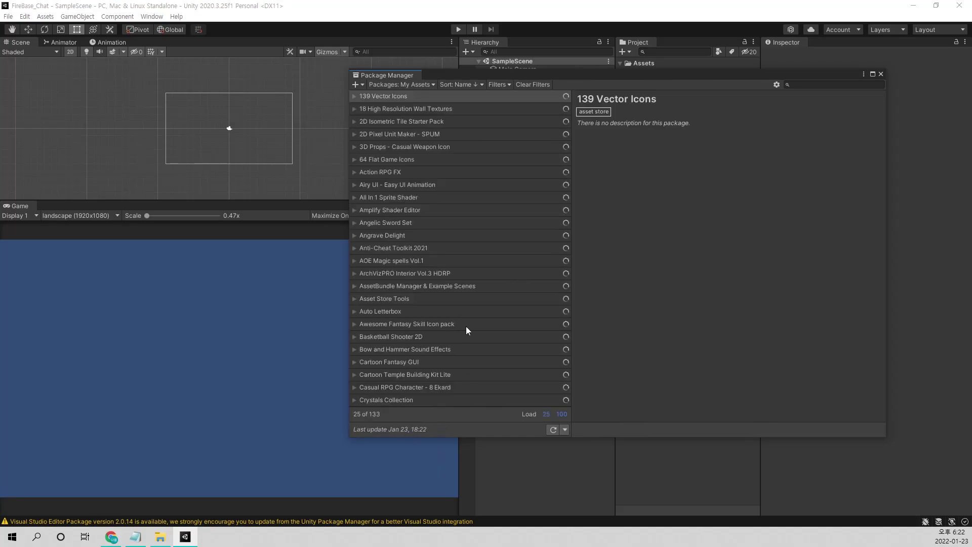
scroll(446, 309, down, 10)
click(431, 286)
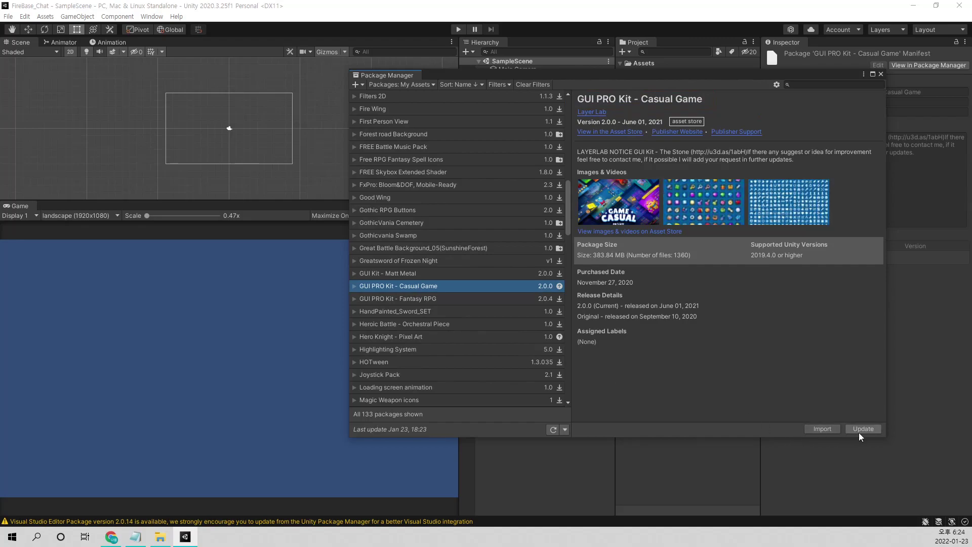
- Begin the GUI PRO Kit import and untick Casual Game_v1.0 and Document README
click(822, 429)
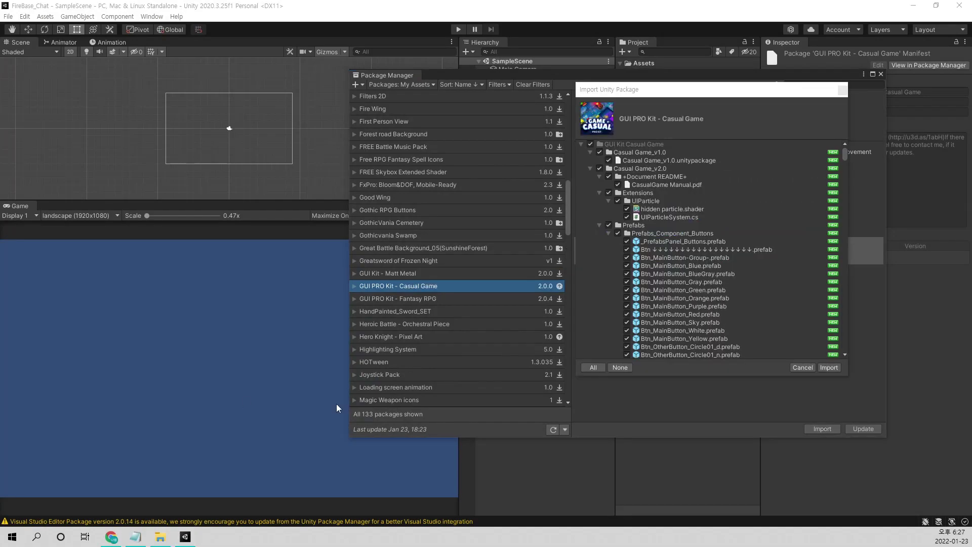
drag(729, 94, 675, 95)
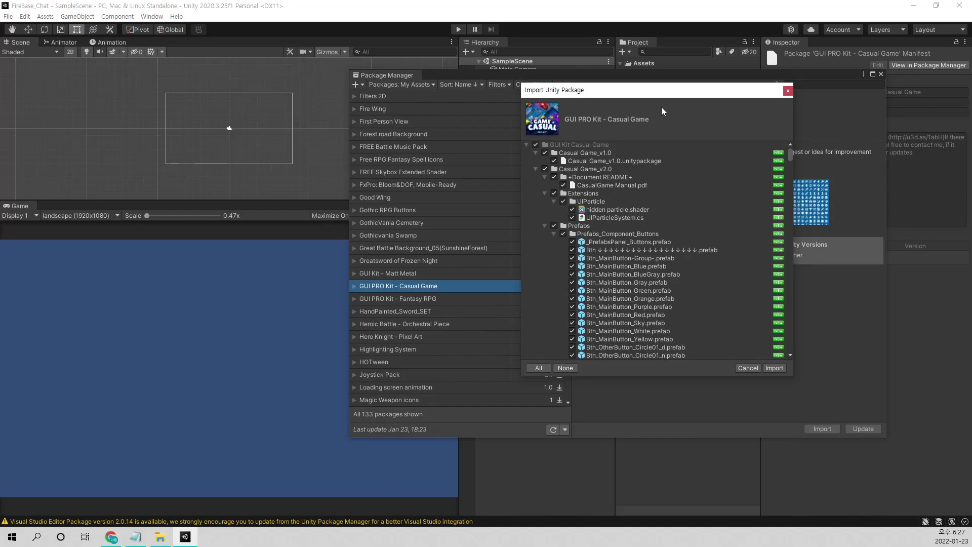
click(545, 150)
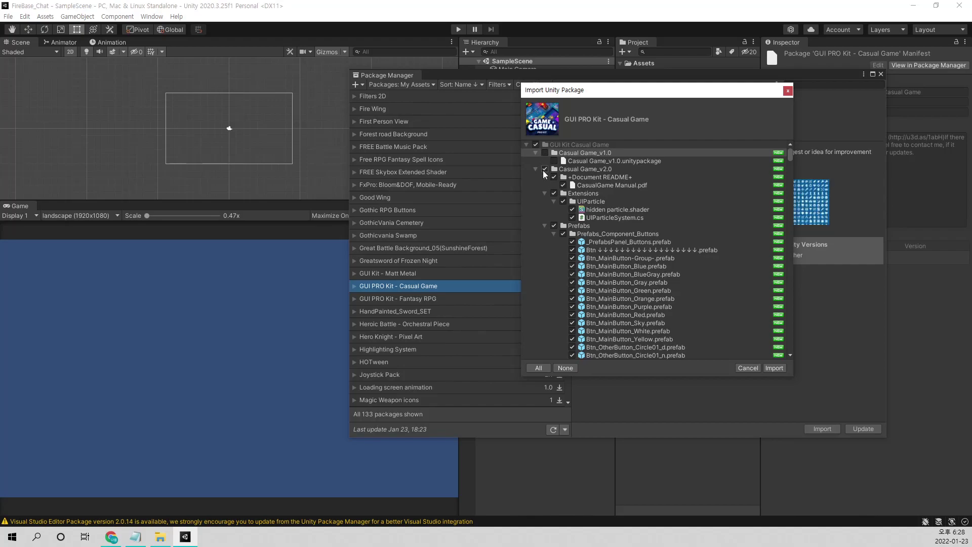
click(544, 170)
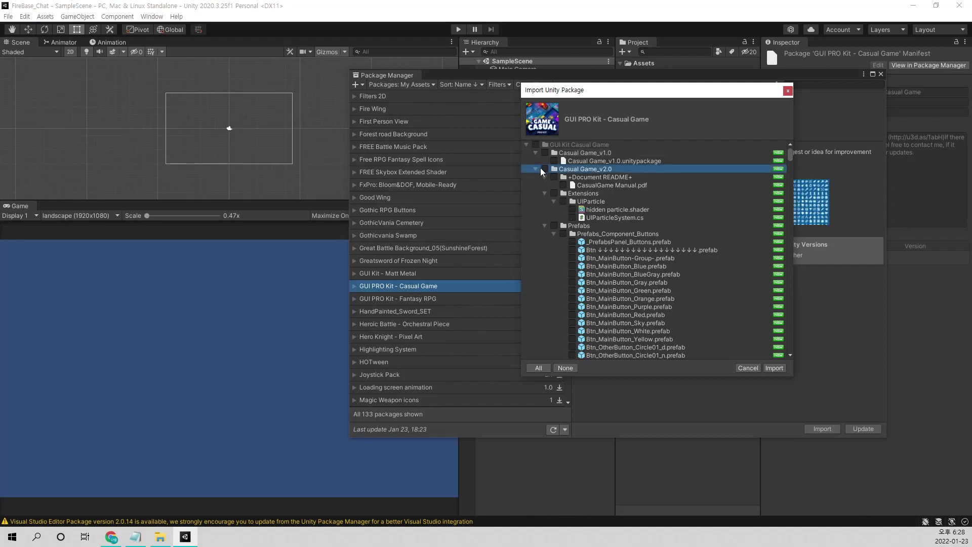
click(543, 169)
click(553, 177)
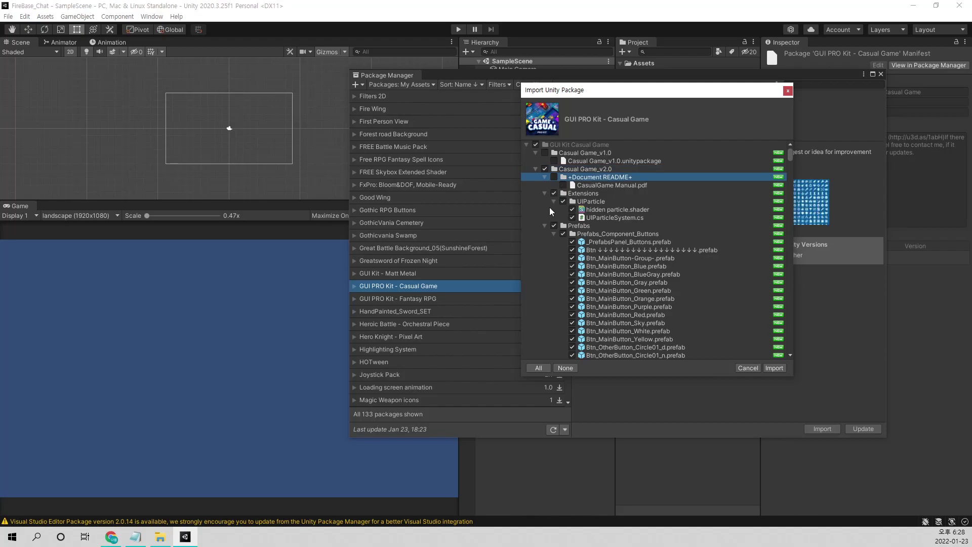
- Untick the PSD folder and import the remaining GUI kit files
click(545, 176)
click(544, 185)
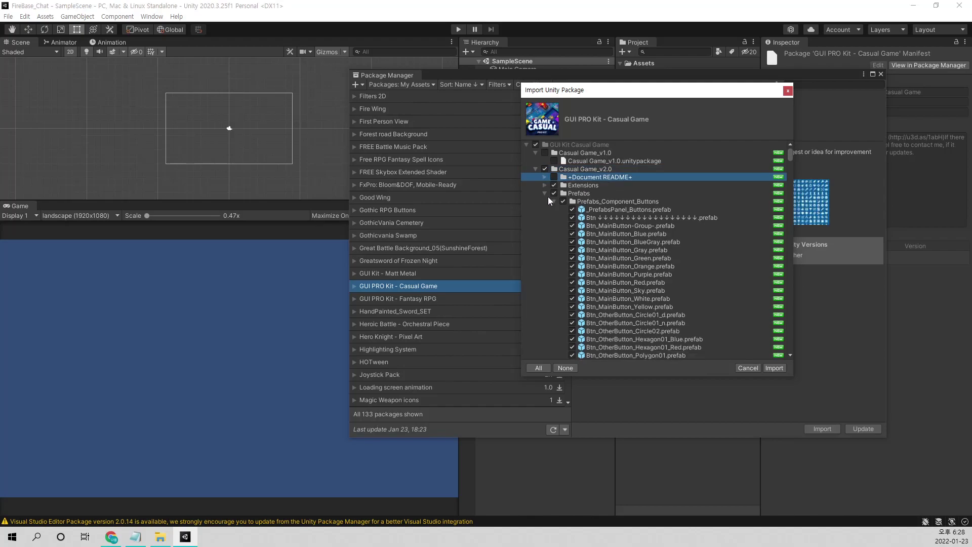
click(548, 194)
click(545, 192)
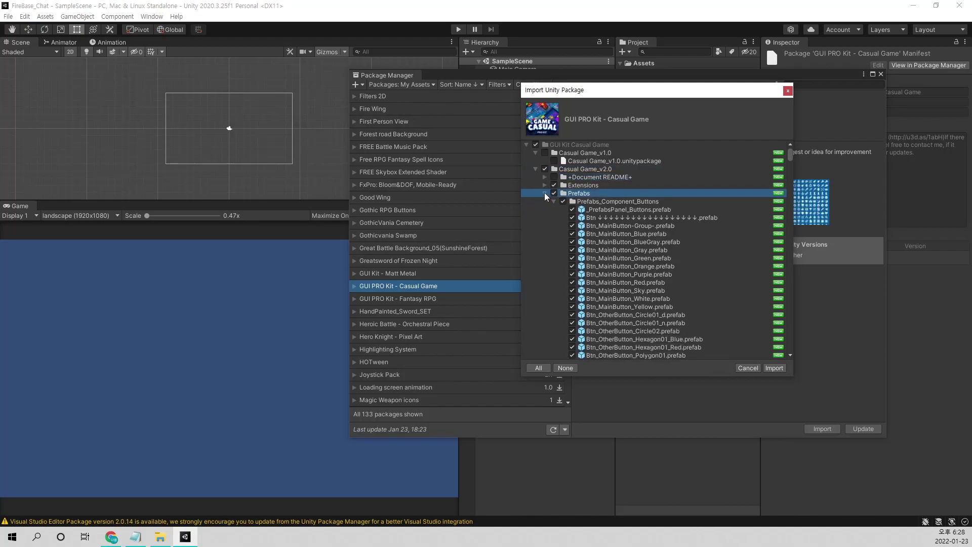
click(545, 201)
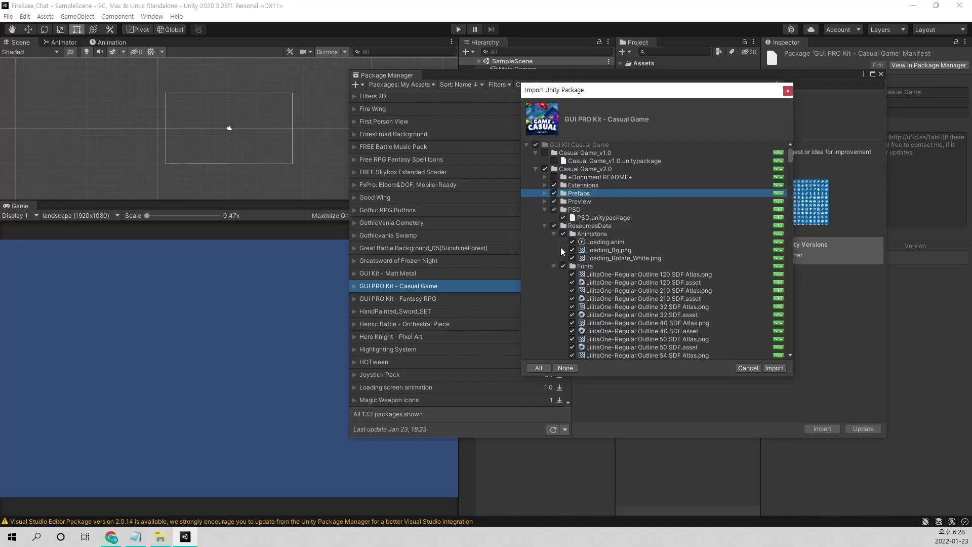
click(554, 210)
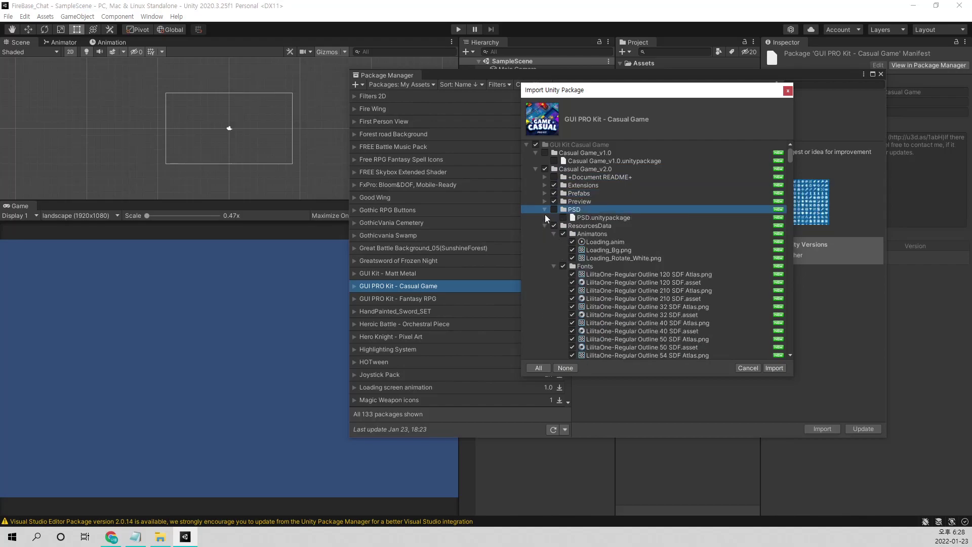
click(545, 211)
click(543, 219)
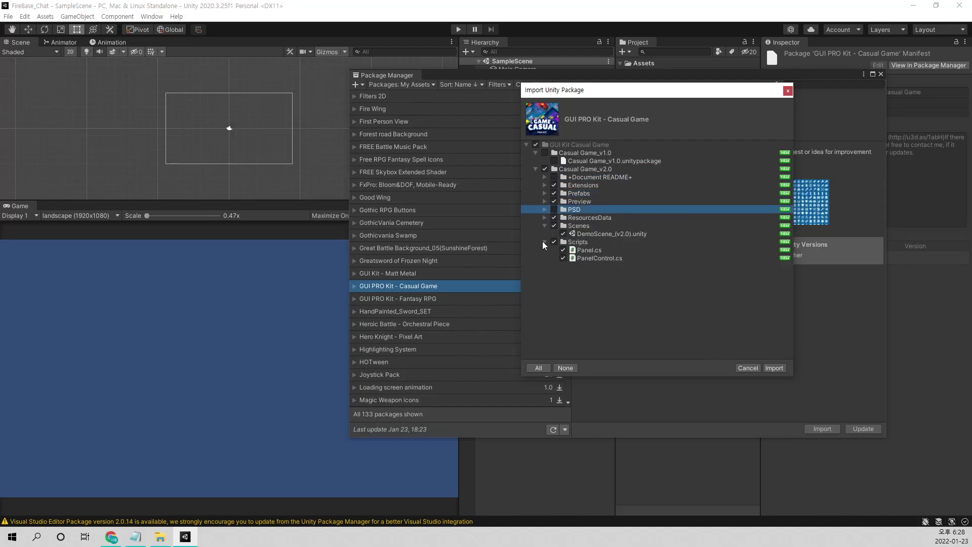
click(545, 226)
click(544, 234)
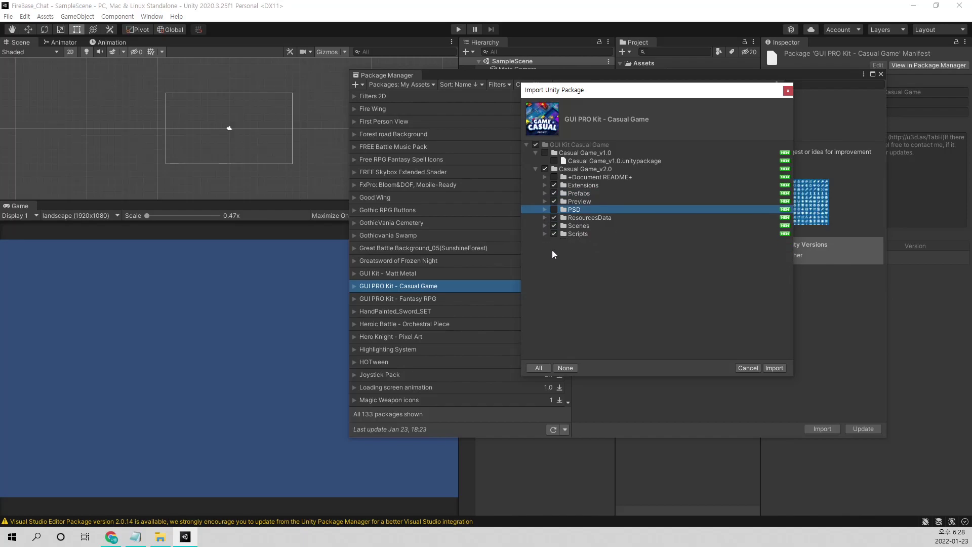
click(772, 368)
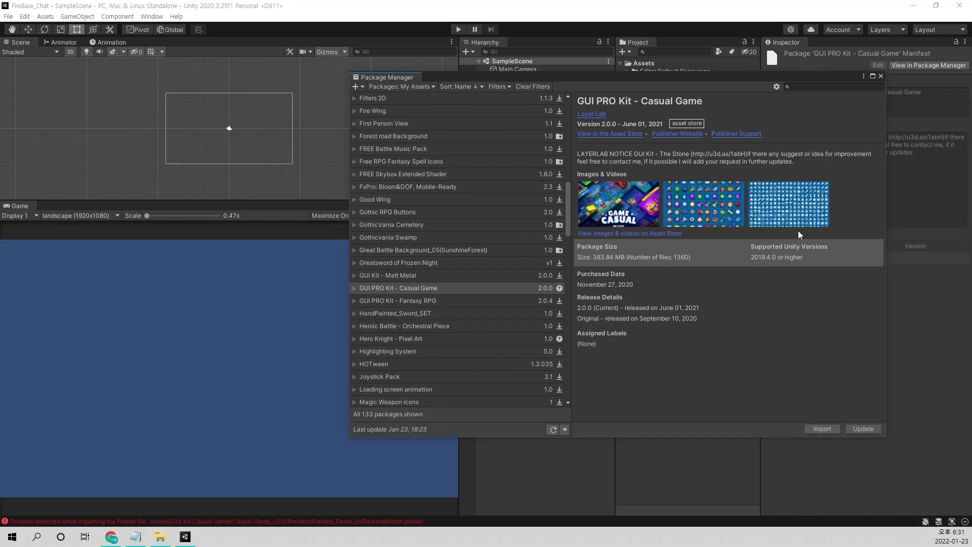
- Close the Package Manager once the GUI kit import has finished
click(881, 76)
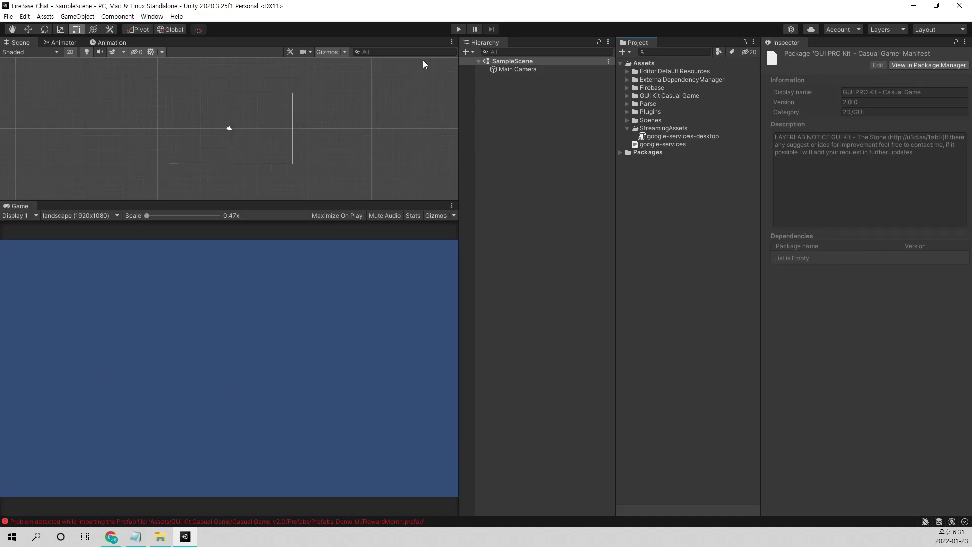
- Run and stop play mode, then use Main Camera's creation menu to add a UI object
click(457, 30)
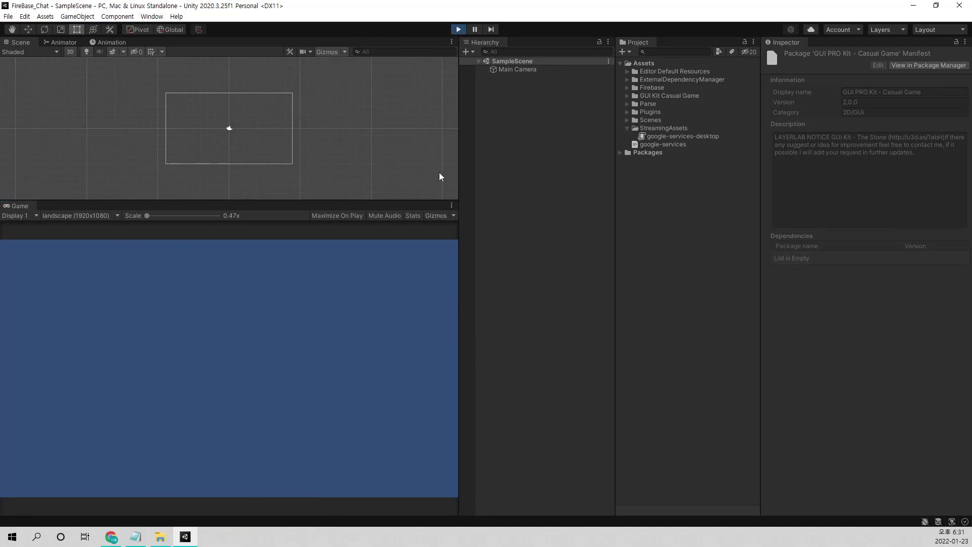
click(458, 30)
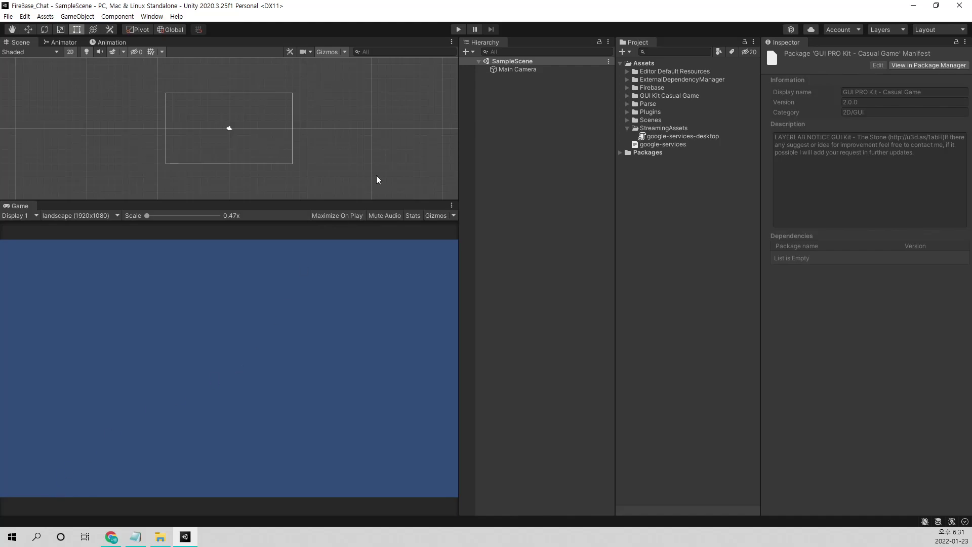
click(528, 106)
right_click(530, 69)
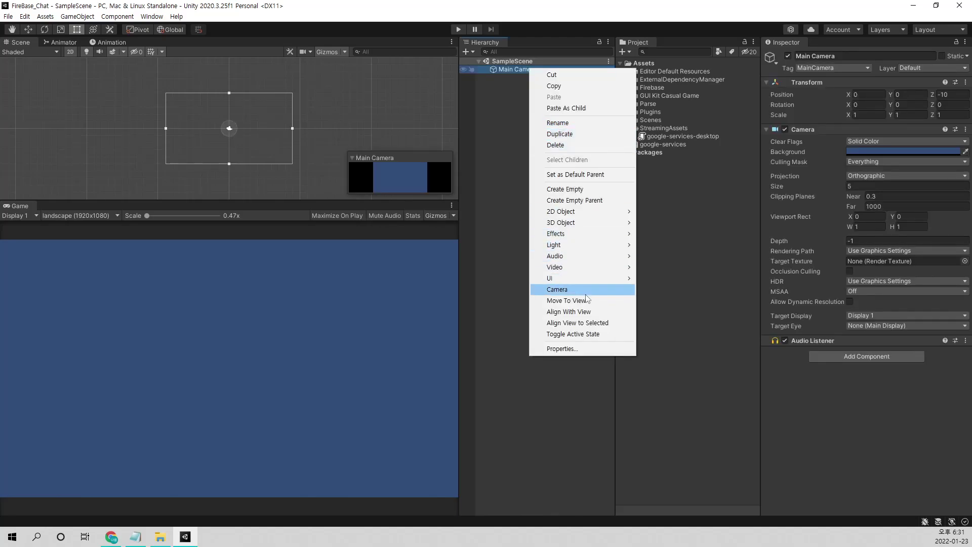
mouse_move(597, 278)
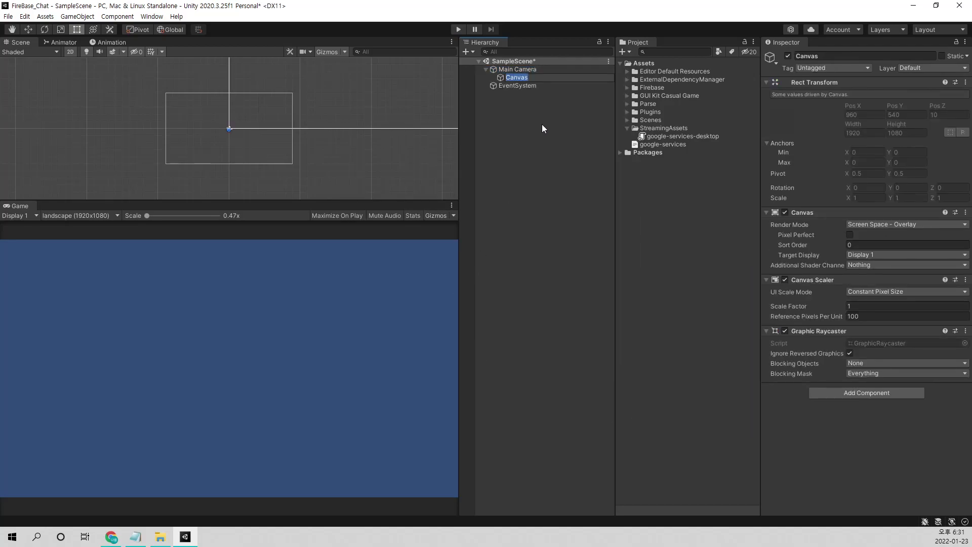
- Move the Canvas to the scene root and bring up its UI submenu
drag(512, 79, 510, 66)
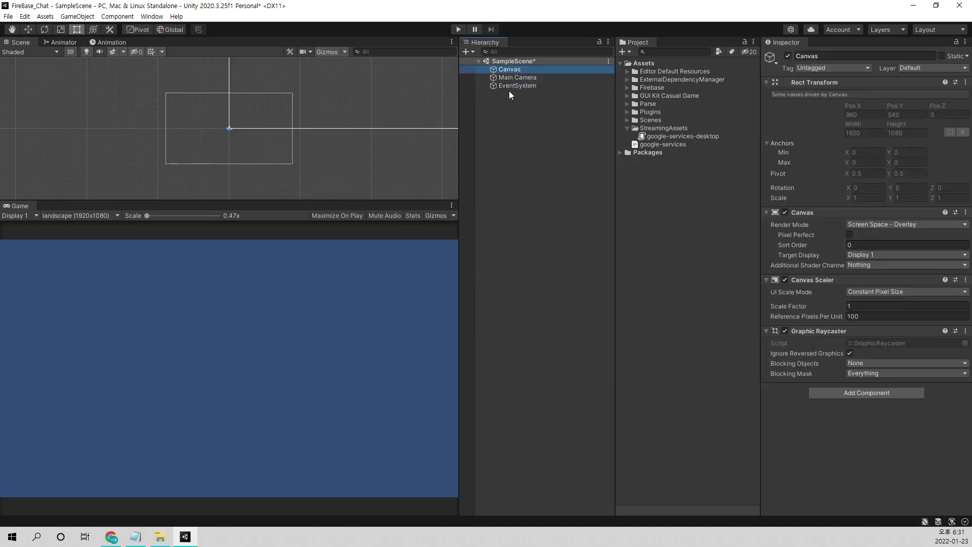
click(509, 87)
click(509, 69)
right_click(510, 69)
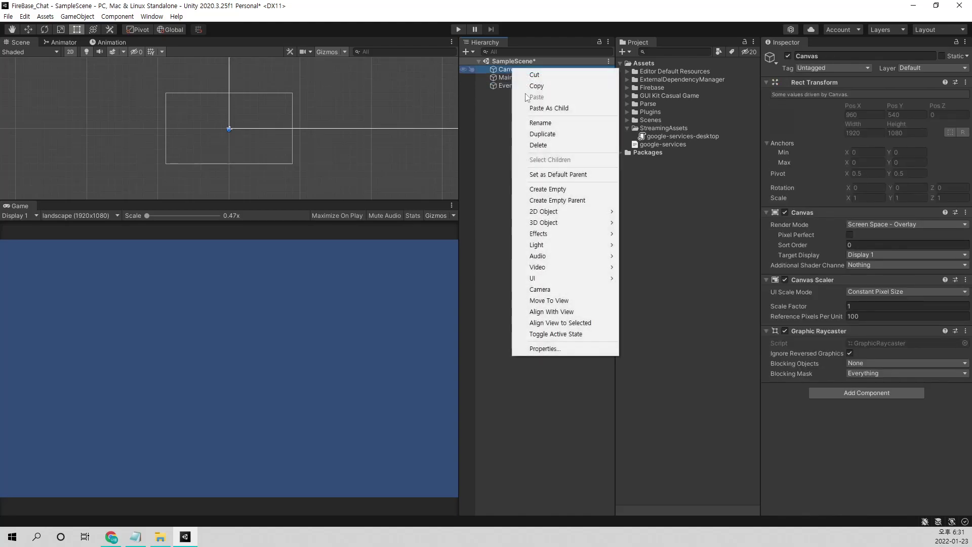
mouse_move(547, 276)
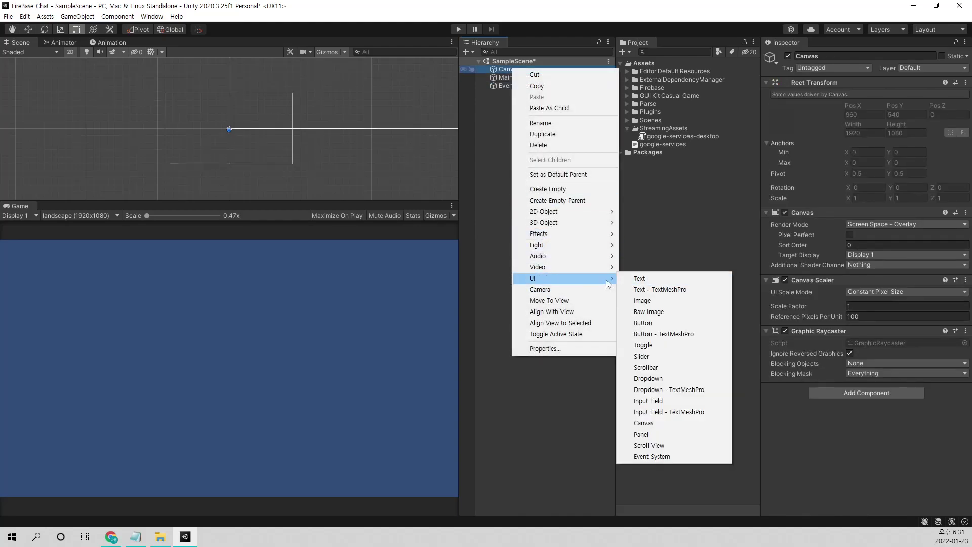
- Add a Button - TextMeshPro under the Canvas and import the TMP Essentials
click(676, 335)
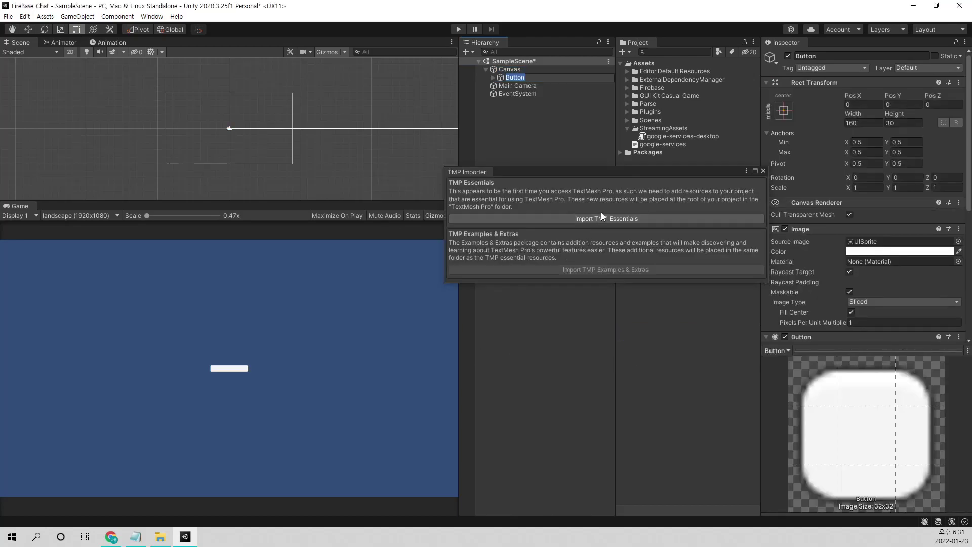
click(596, 218)
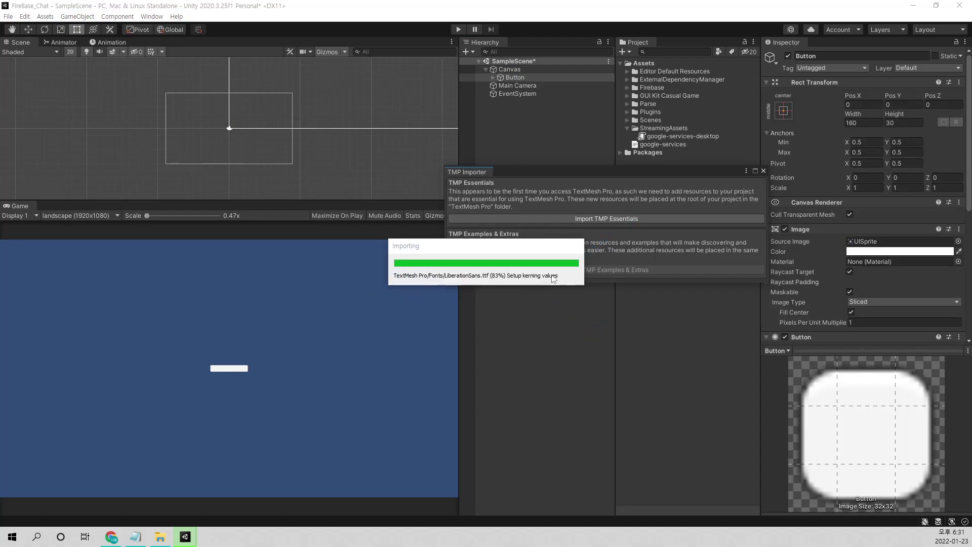
click(763, 171)
click(493, 78)
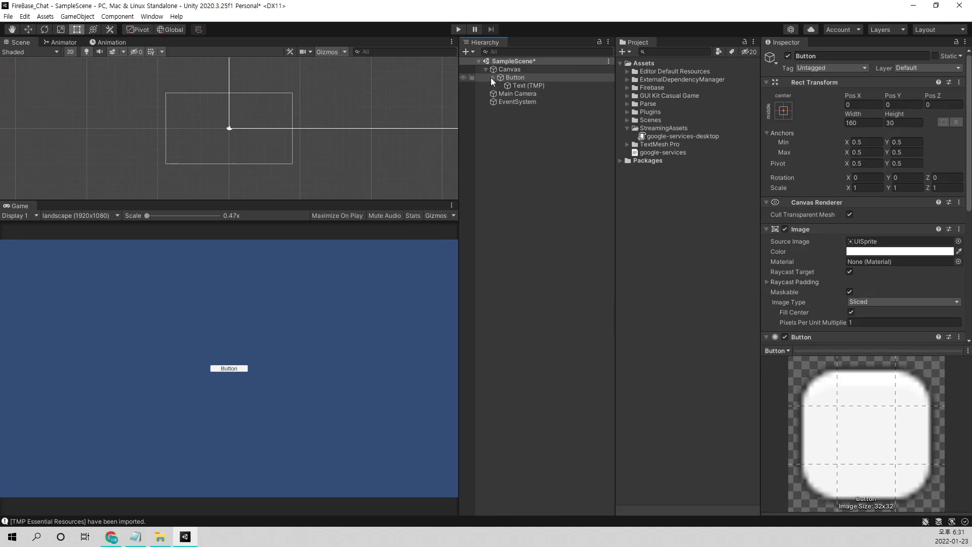
click(508, 77)
click(493, 77)
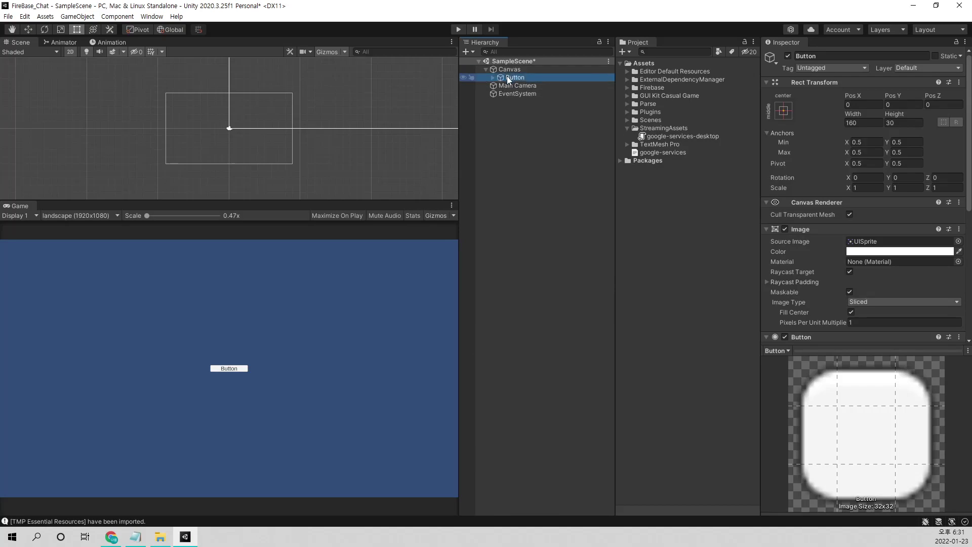
click(510, 69)
click(515, 77)
- Duplicate the button and rename the original Button to SignIn
key(ctrl+d)
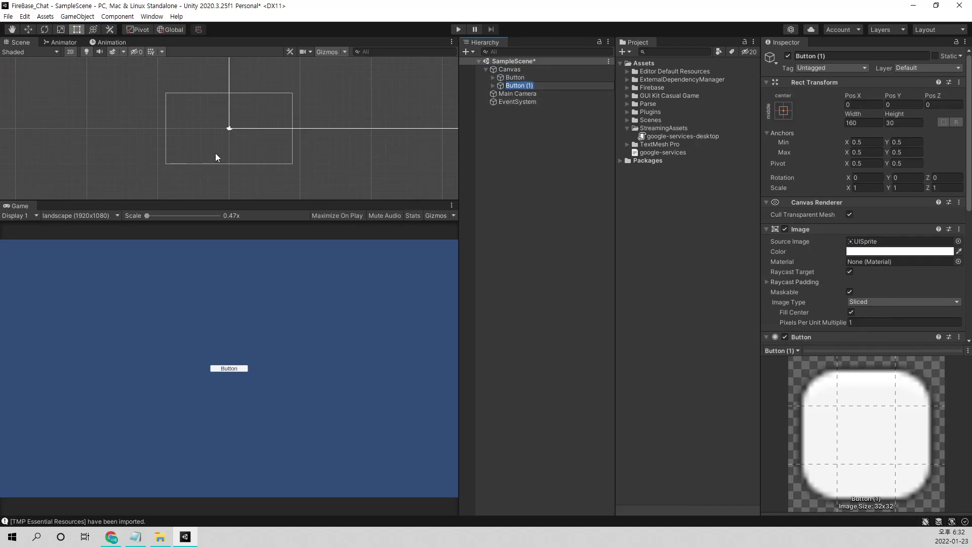
scroll(318, 111, up, 5)
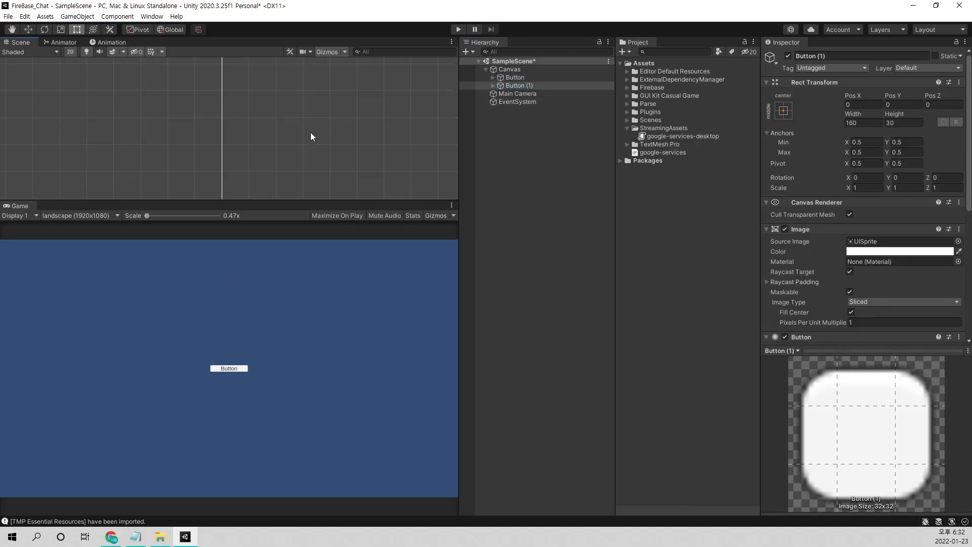
key(f)
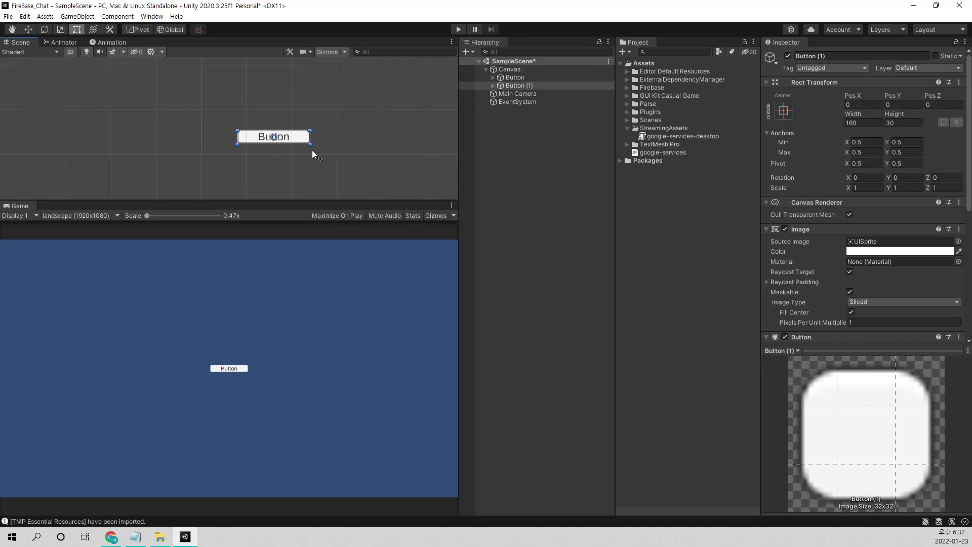
click(518, 76)
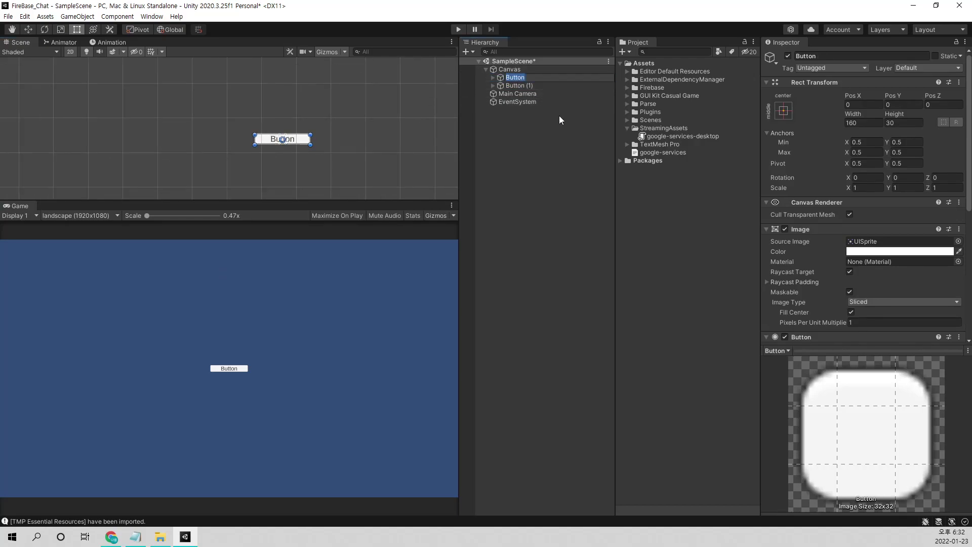
text(Sig)
text(nIn)
key(Return)
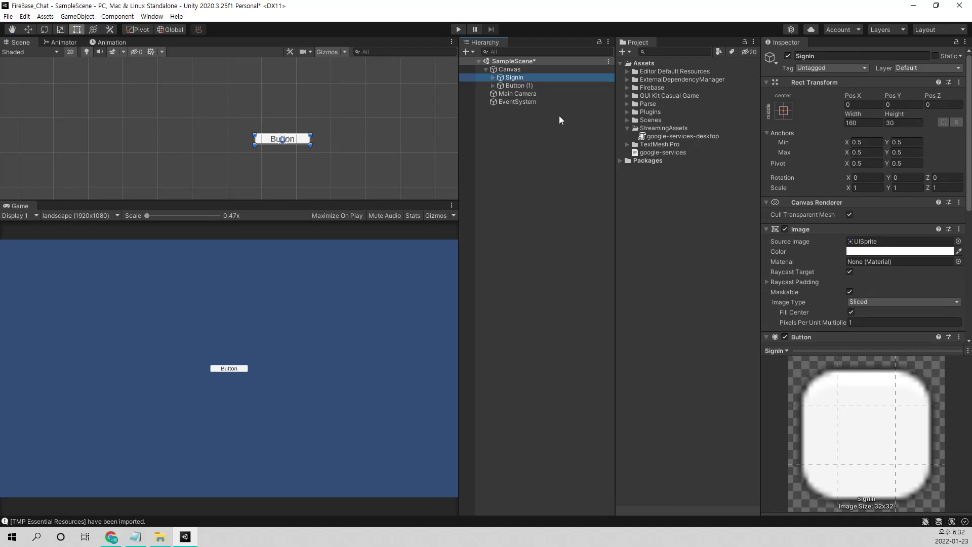
click(556, 75)
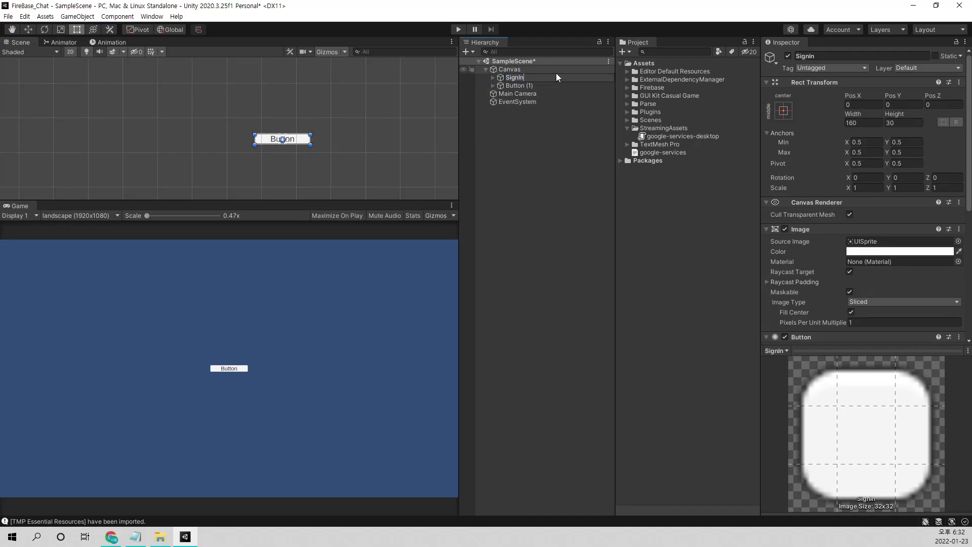
- Finish naming SignInBtn and rename the copy Button (1) to SignOutBtn
text(Btn)
key(Return)
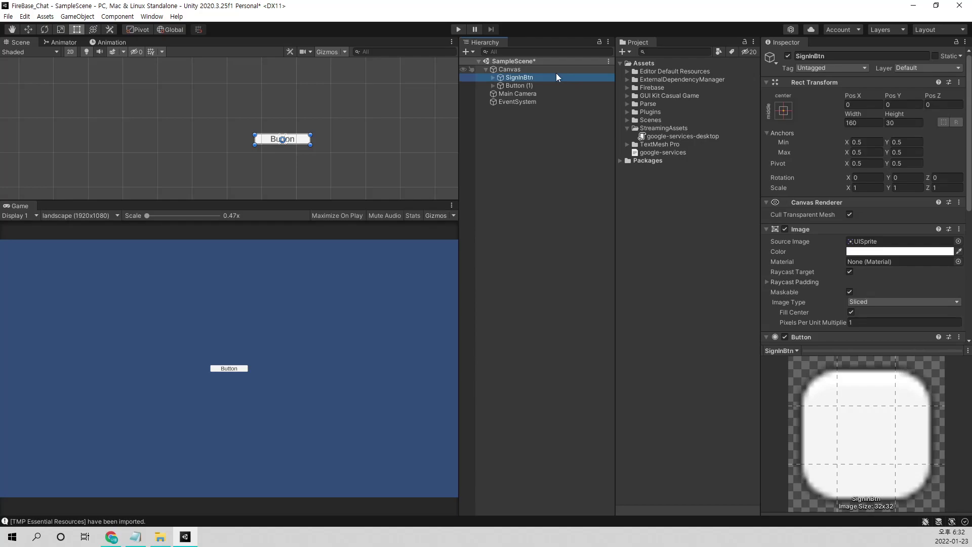
click(524, 86)
click(523, 87)
text(SignOutB)
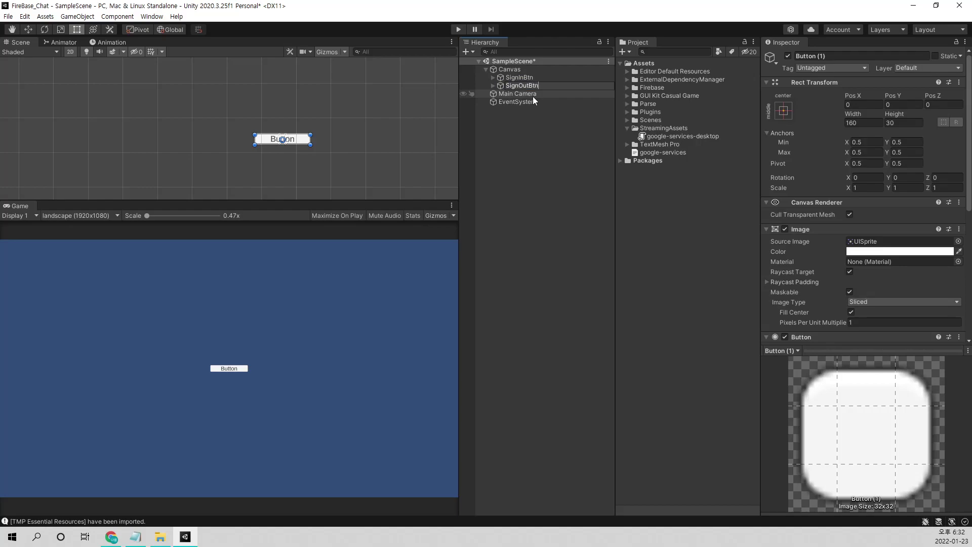
text(tn)
key(Return)
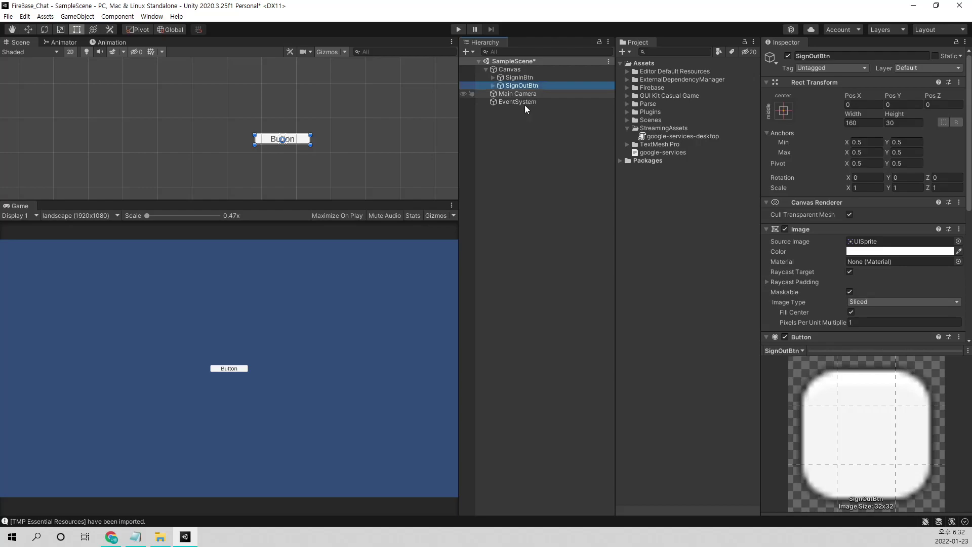
- Move SignOutBtn (-845, -492) and SignInBtn just above it (-845, -437) to the lower-left corner
click(290, 143)
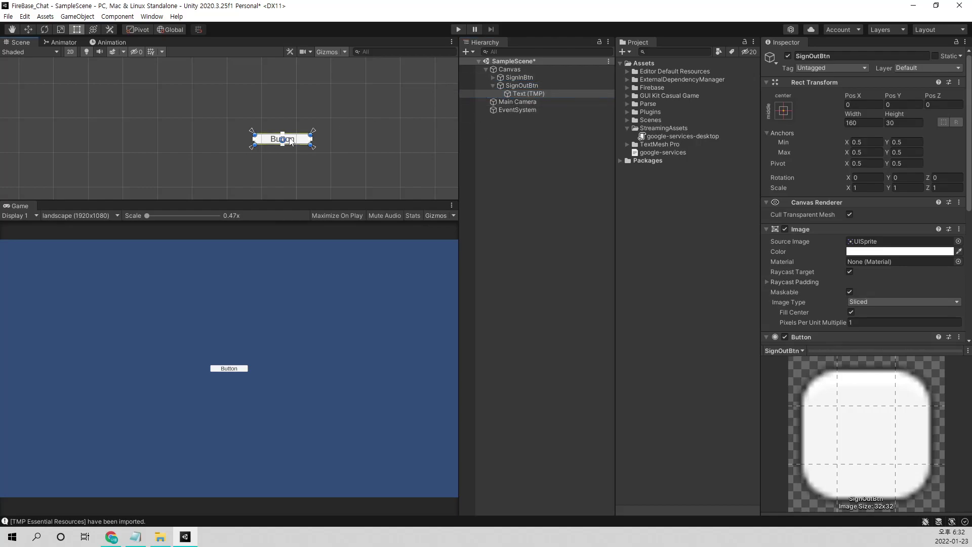
click(527, 87)
key(w)
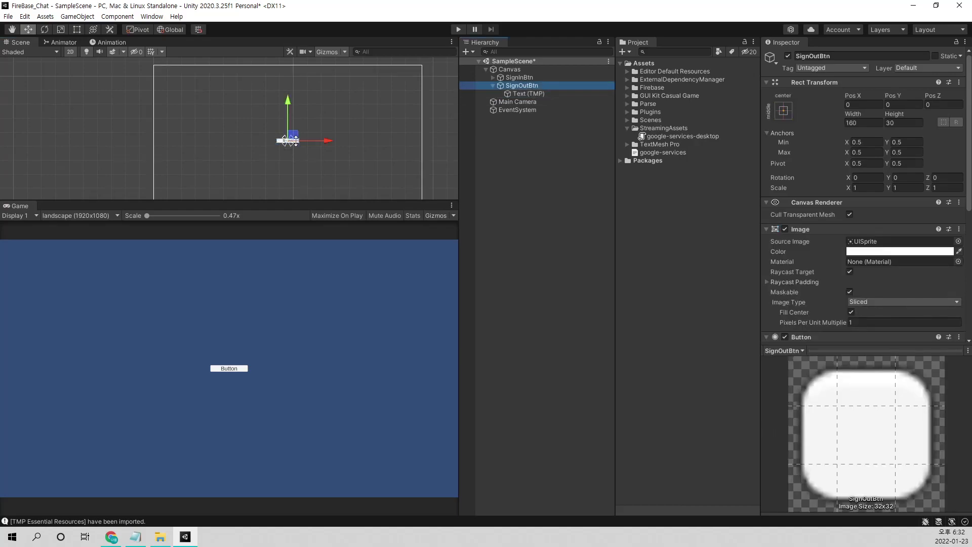
drag(299, 140, 179, 205)
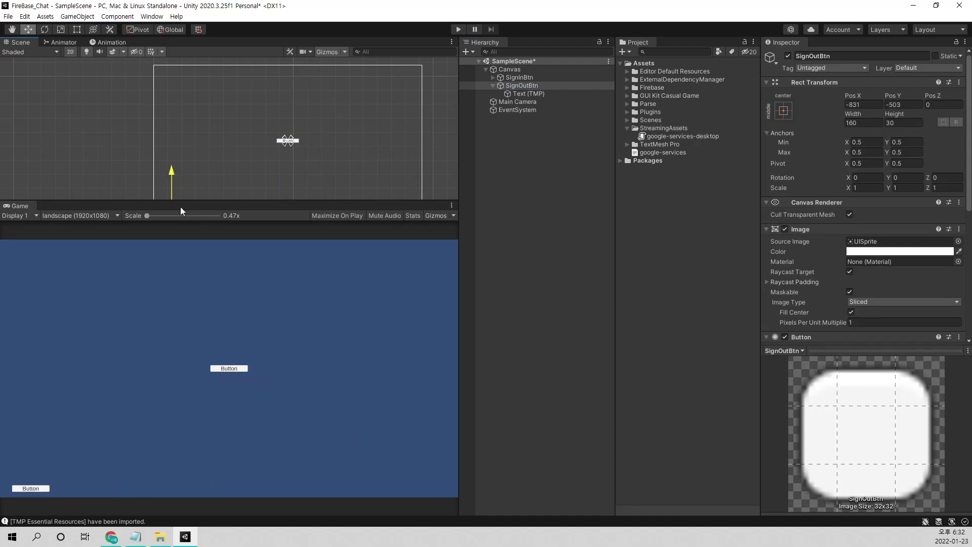
click(292, 141)
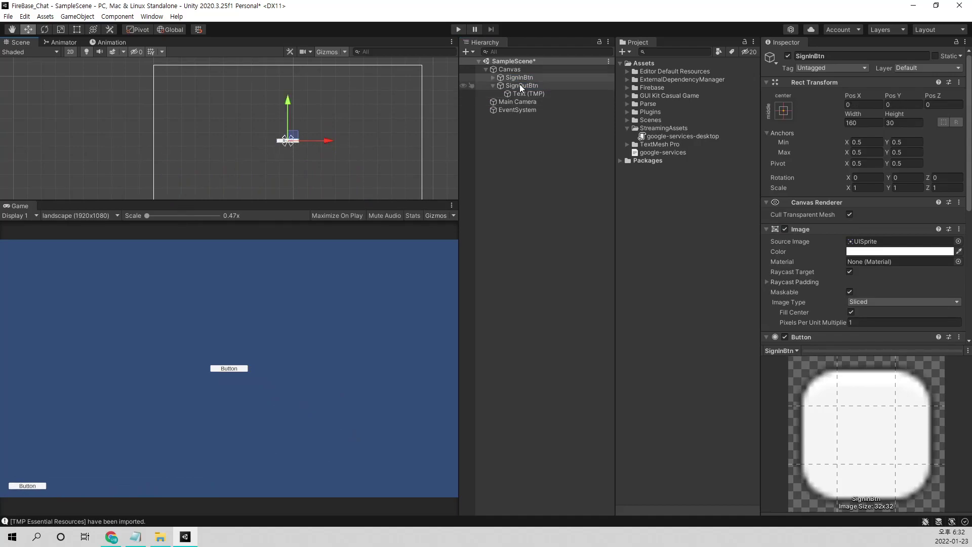
drag(294, 140, 178, 199)
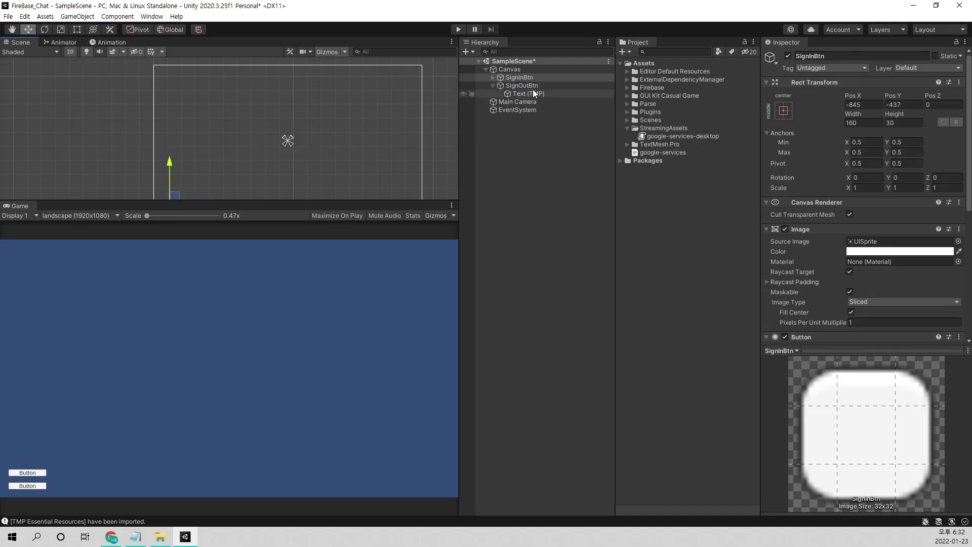
click(502, 77)
- Expand GUI Kit Casual Game > Casual Game_v2.0 > ResourcesData > Sprite > Component > Button in the Project panel
key(Right)
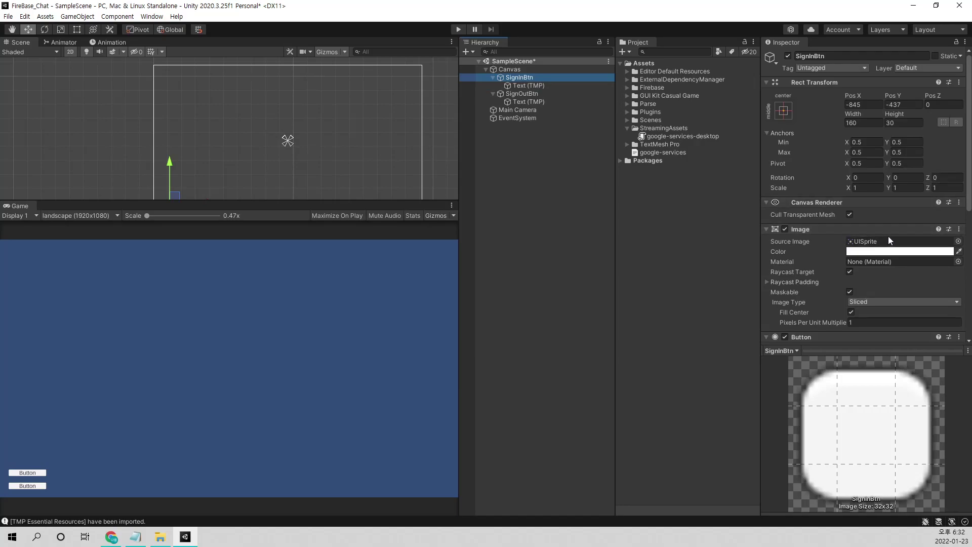
click(627, 96)
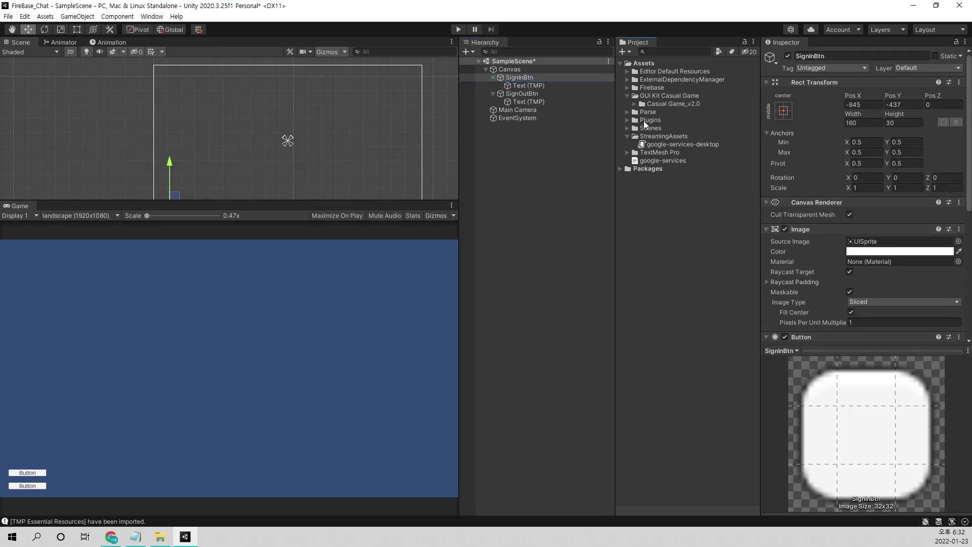
click(634, 104)
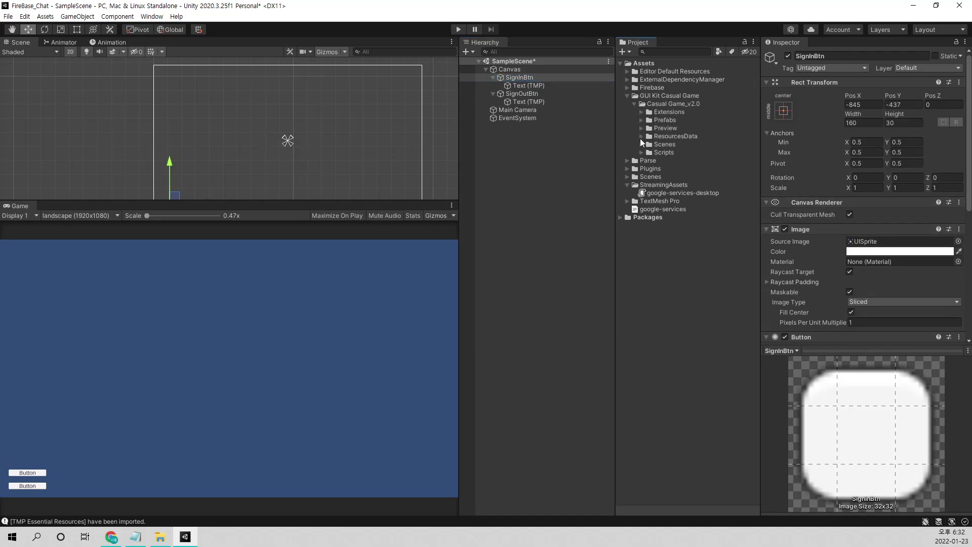
click(642, 128)
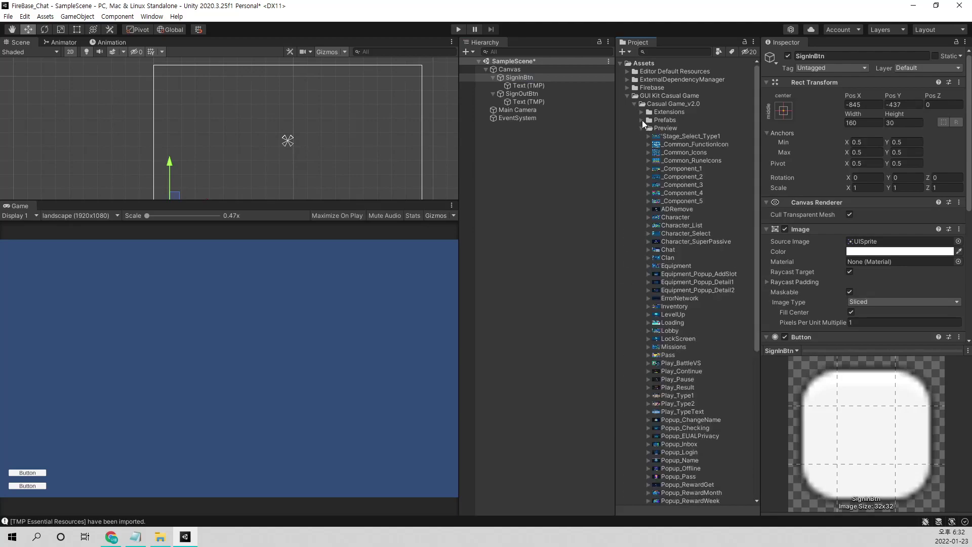
click(642, 128)
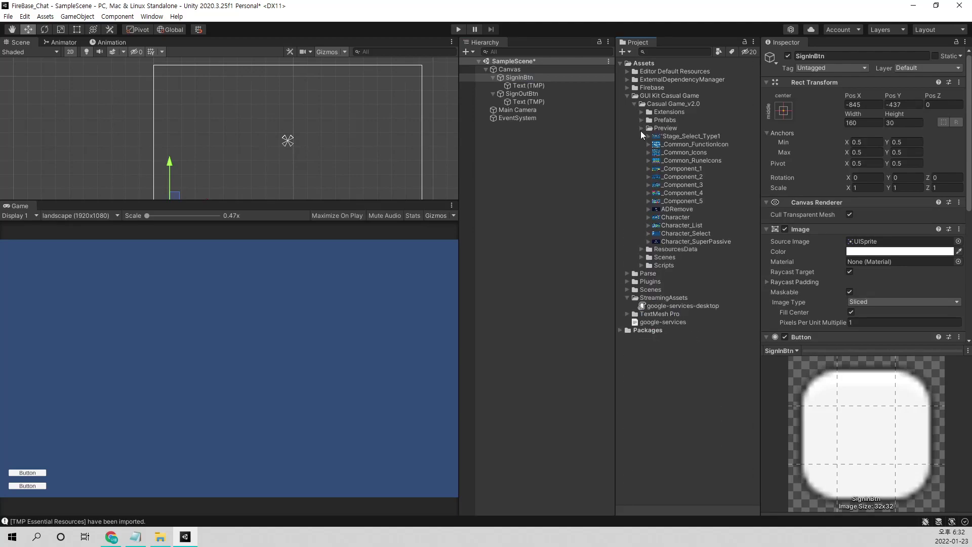
click(642, 136)
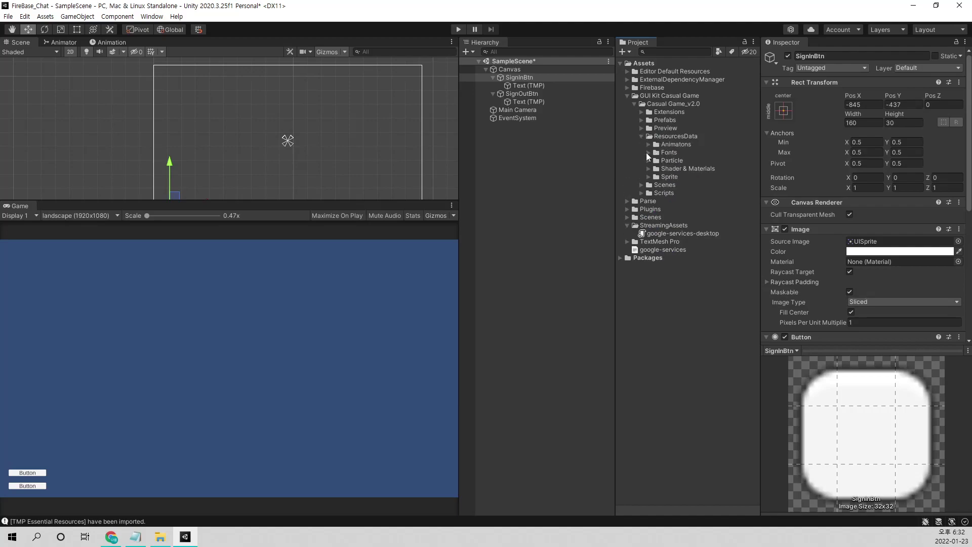
click(651, 176)
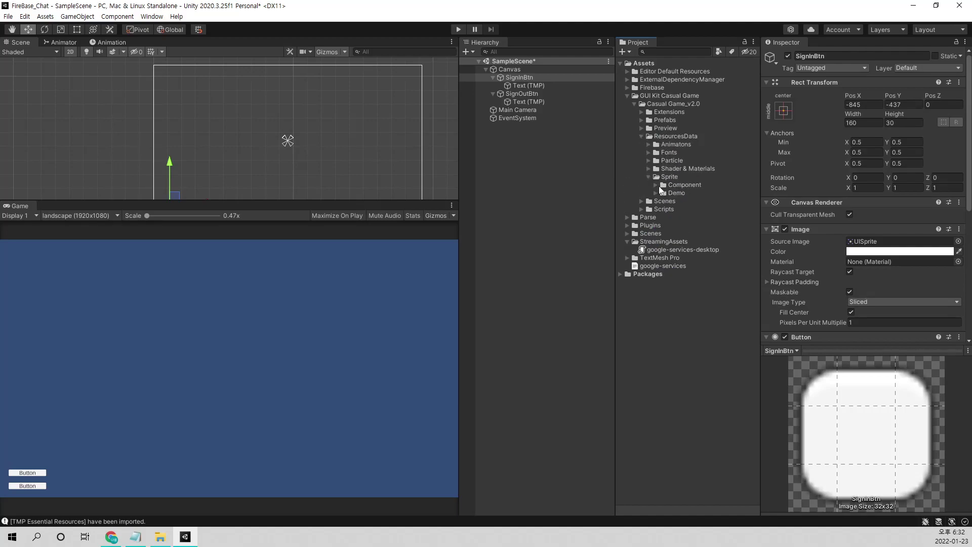
click(668, 177)
click(656, 185)
click(663, 193)
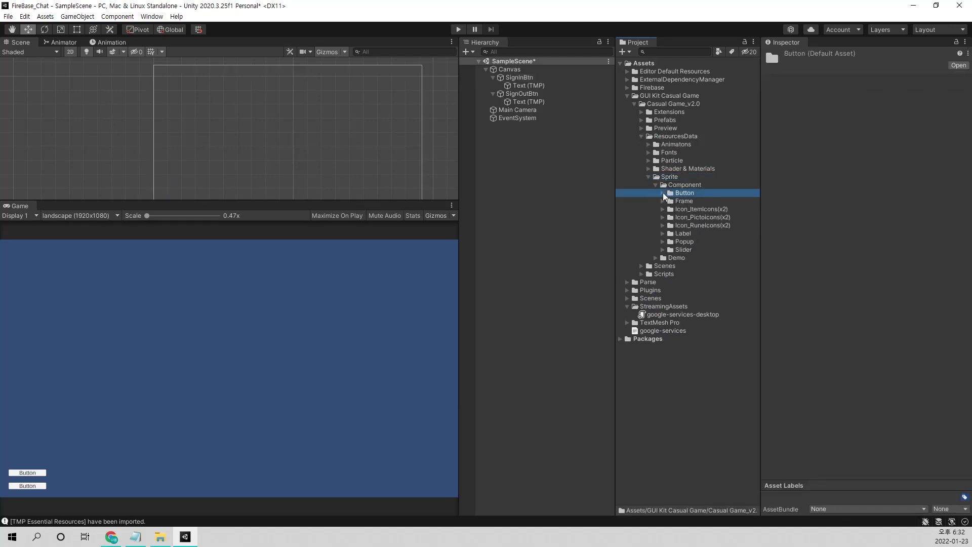
click(664, 193)
click(527, 84)
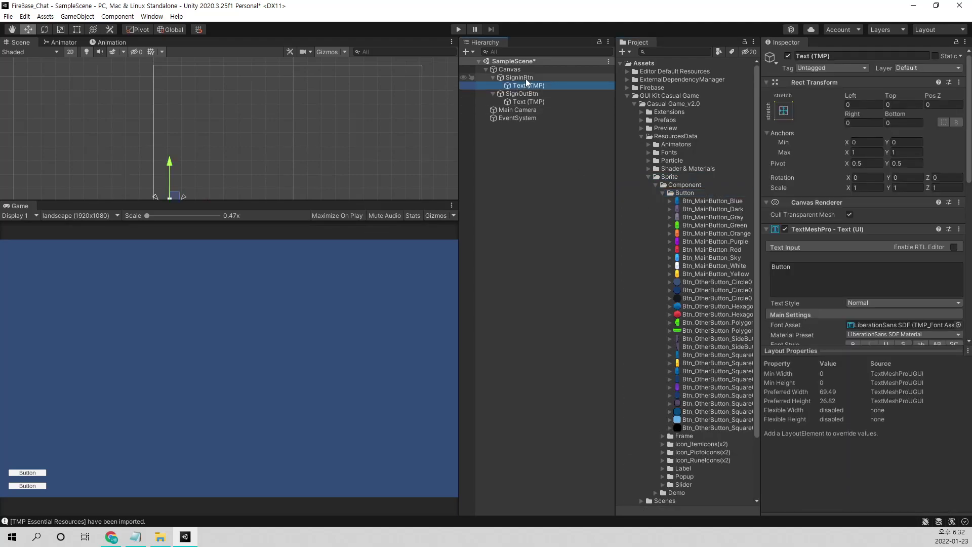
- Give SignInBtn the Btn_MainButton_Green sprite and a height of 145
click(527, 79)
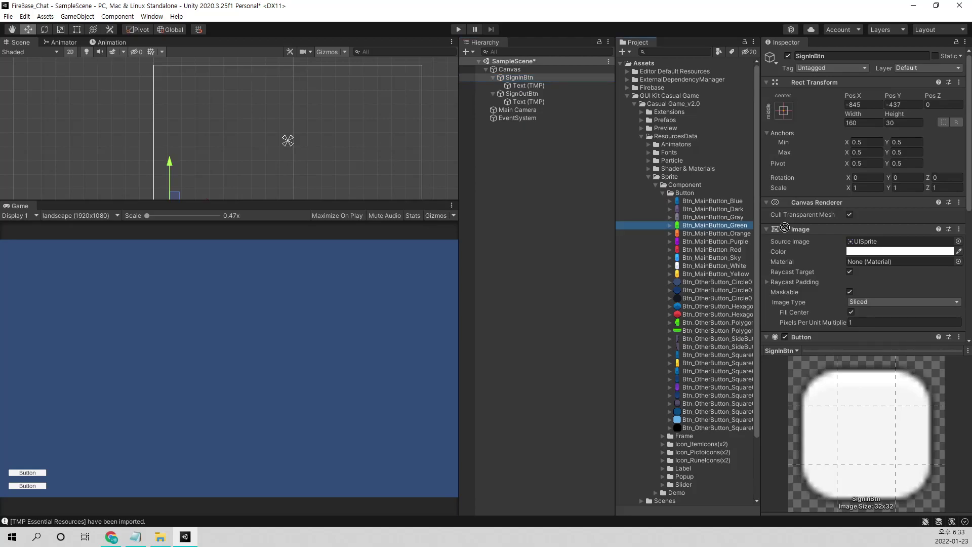
drag(709, 229, 902, 242)
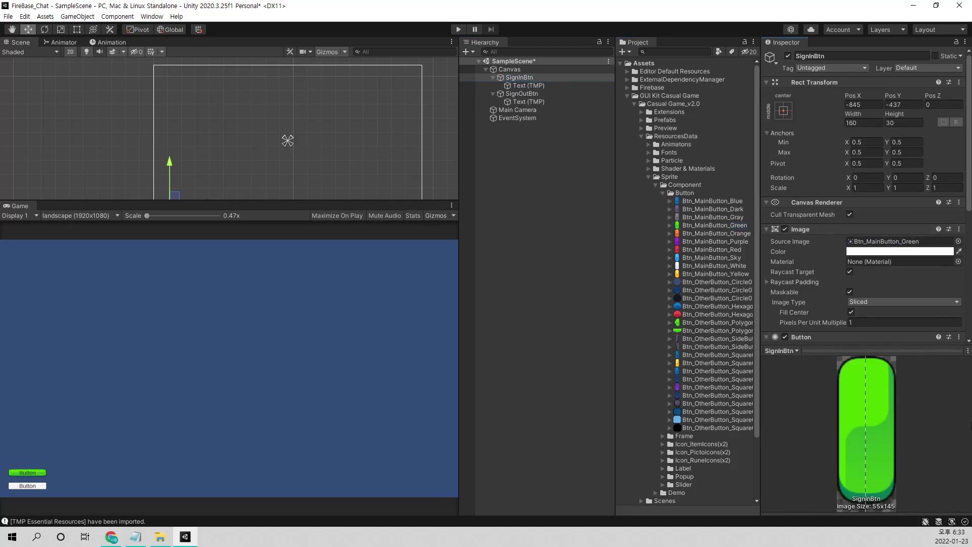
click(900, 122)
text(150)
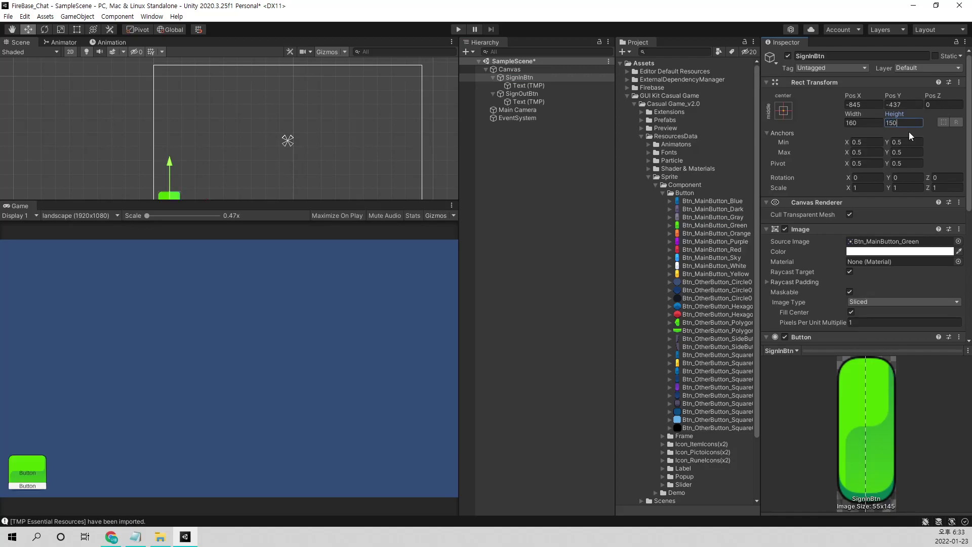
key(BackSpace)
text(45)
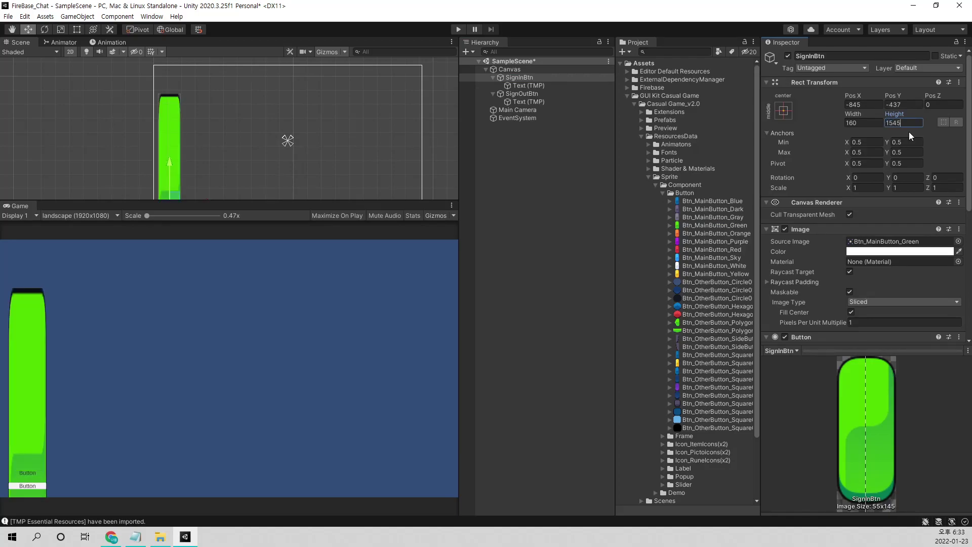
key(BackSpace)
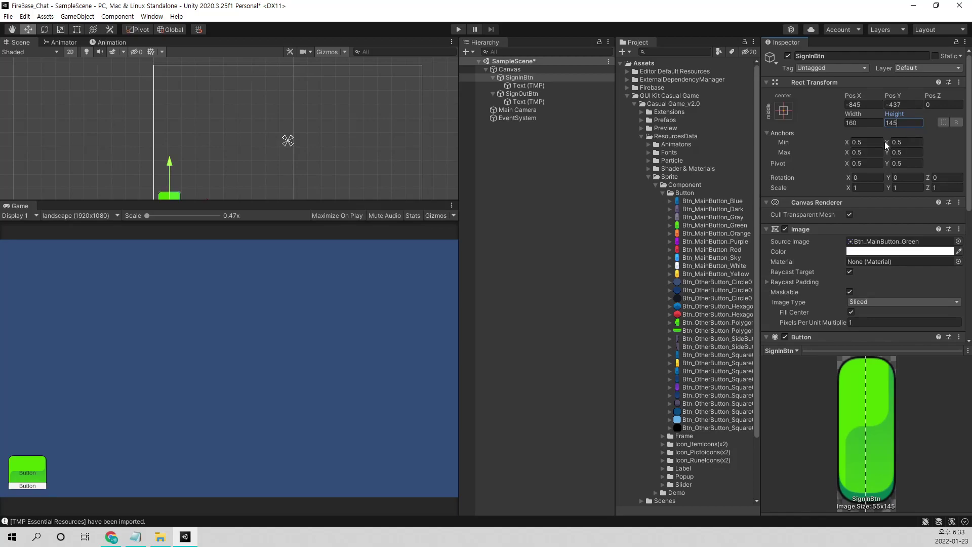
- Set SignInBtn's width to 300 and shift it slightly right to -784, -437
click(855, 124)
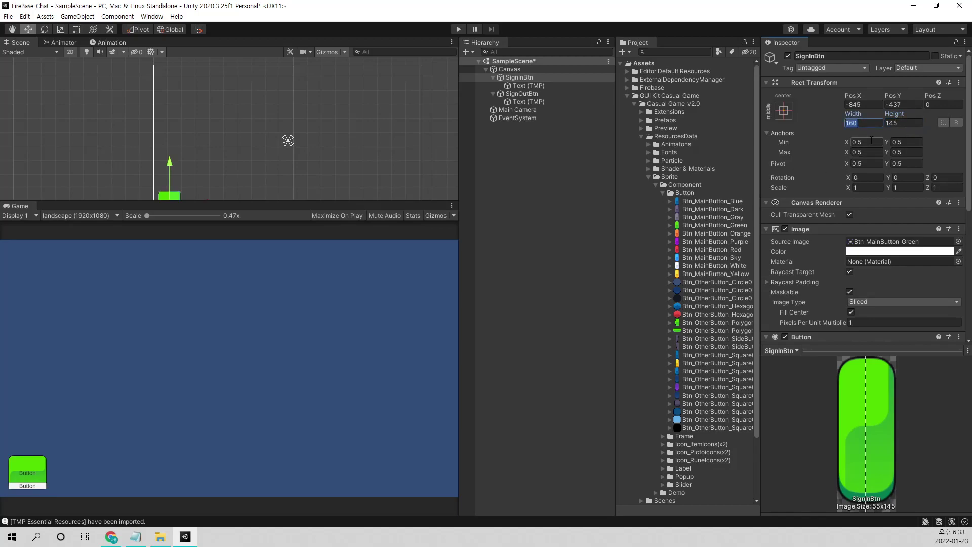
text(200)
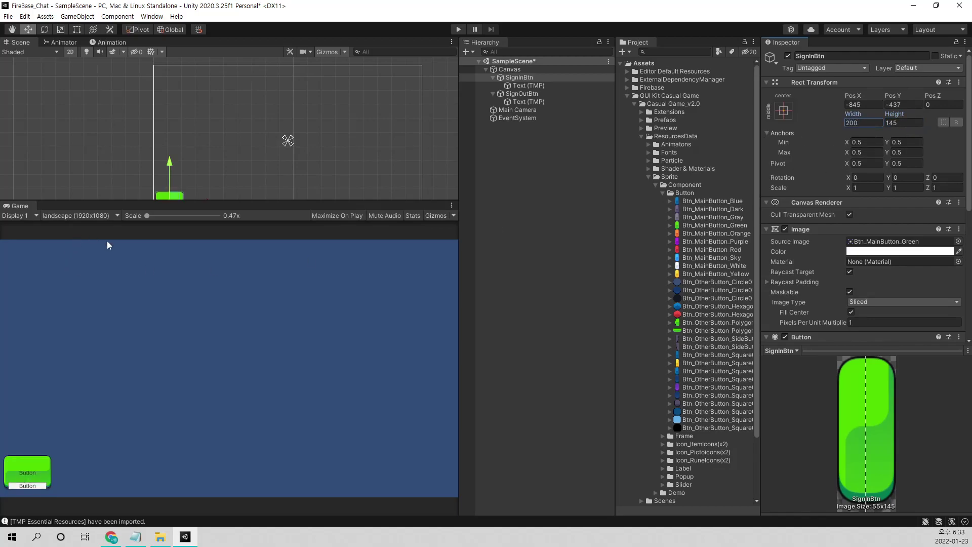
scroll(198, 146, up, 5)
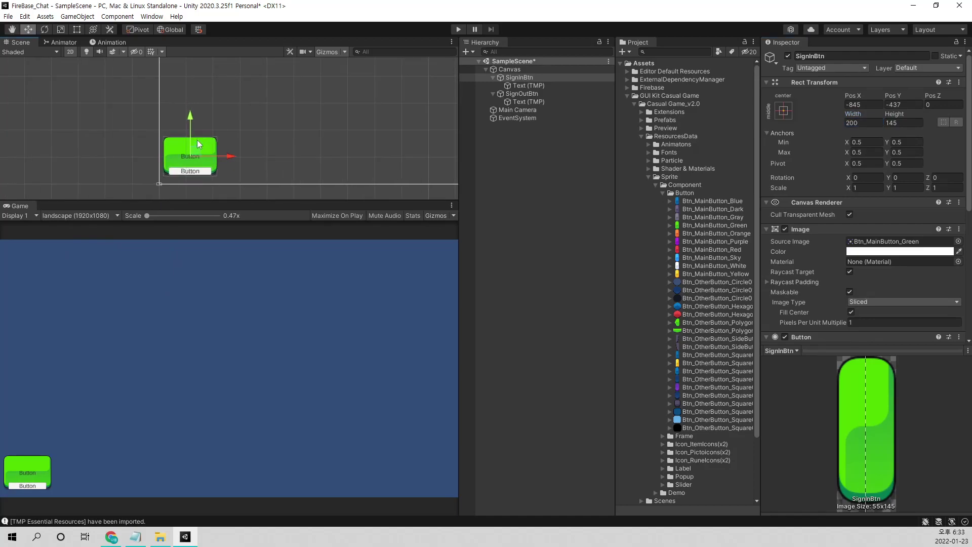
scroll(198, 145, up, 3)
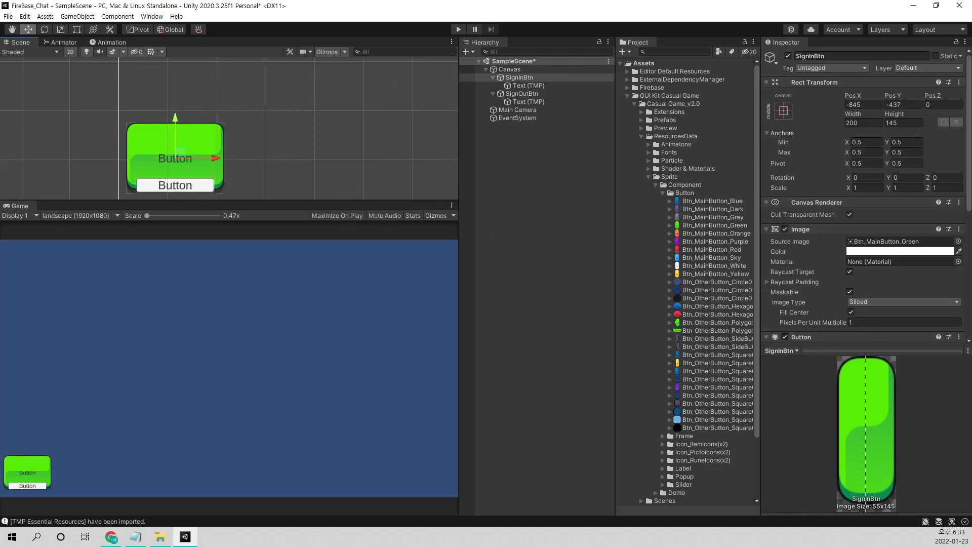
click(859, 124)
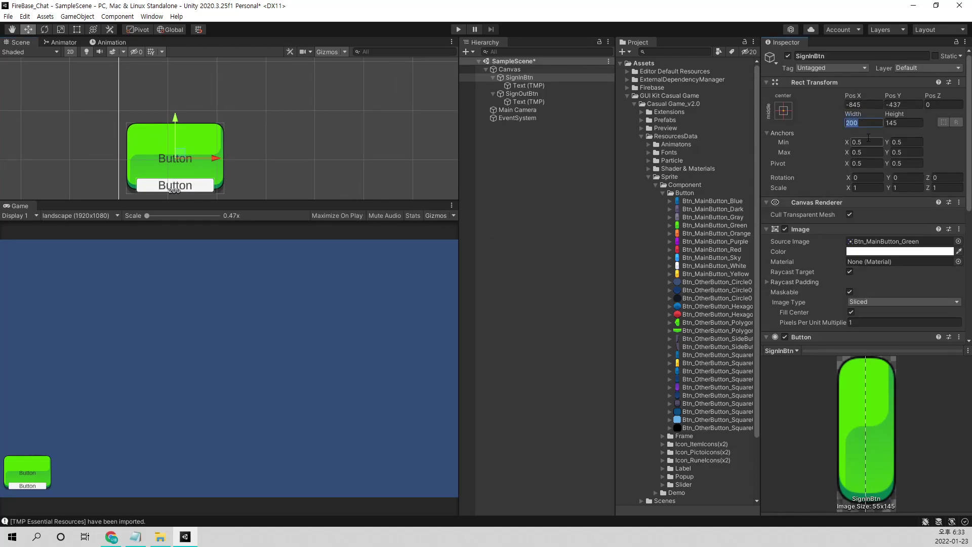
mouse_move(853, 114)
mouse_down()
mouse_move(706, 127)
mouse_move(866, 125)
mouse_up()
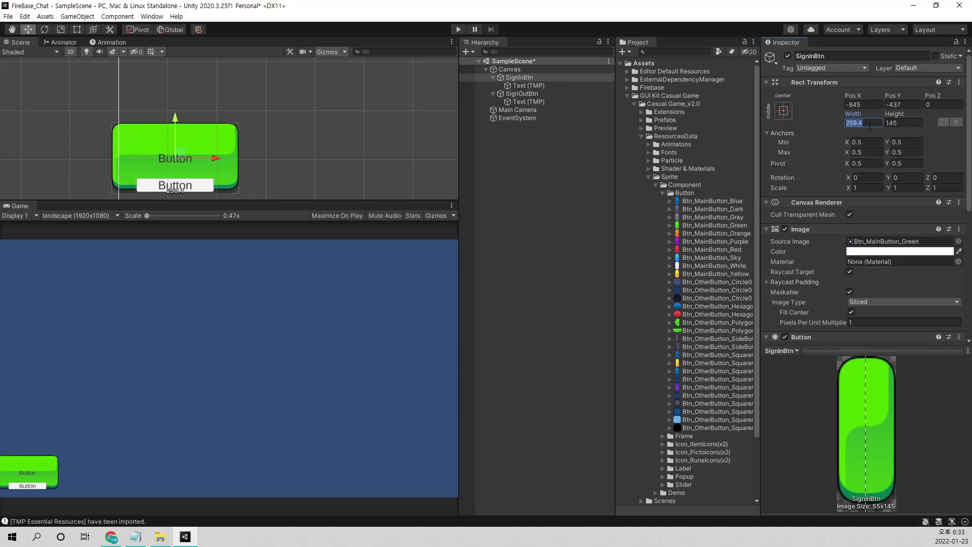
text(300)
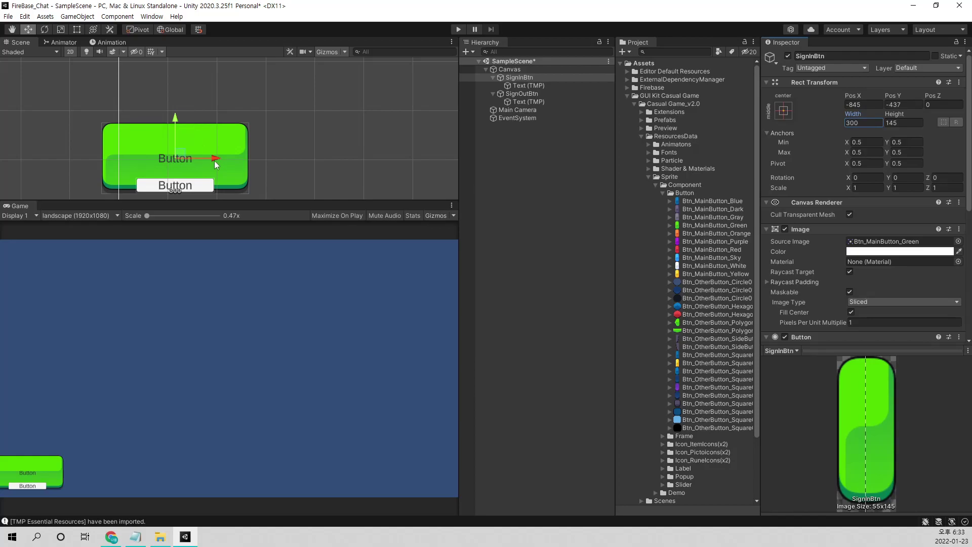
drag(218, 159, 248, 160)
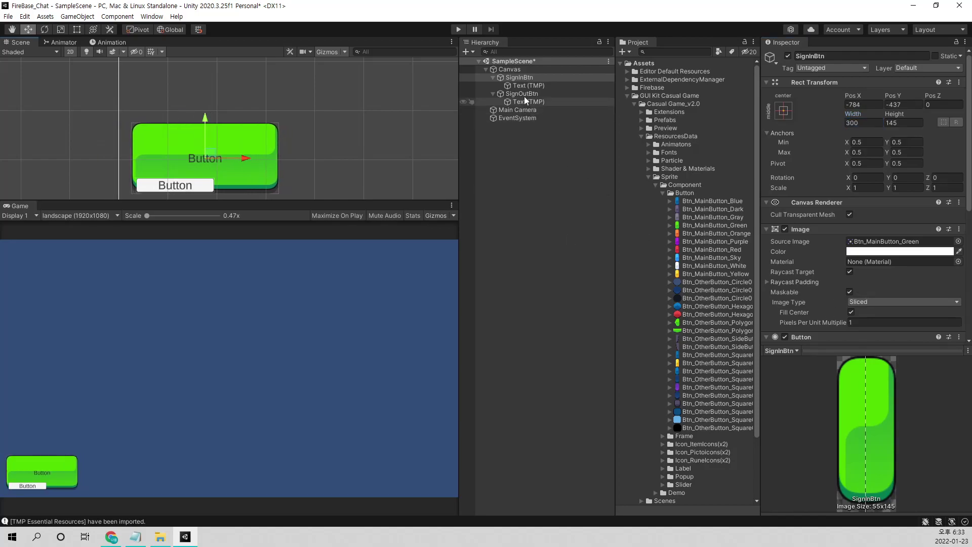
- Set the sign-in label's font asset to LilitaOne-Regular Outline 40 SDF
click(546, 85)
click(521, 77)
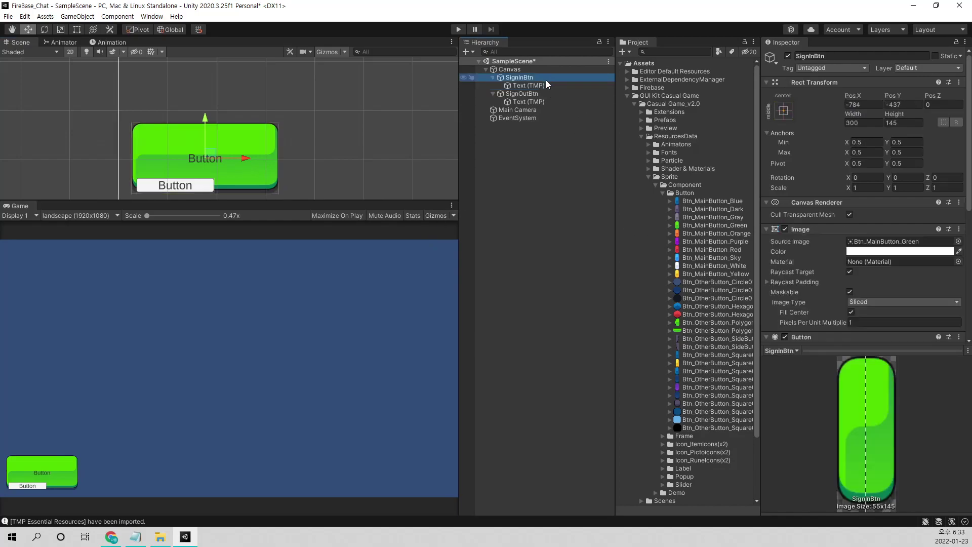
click(528, 86)
click(953, 325)
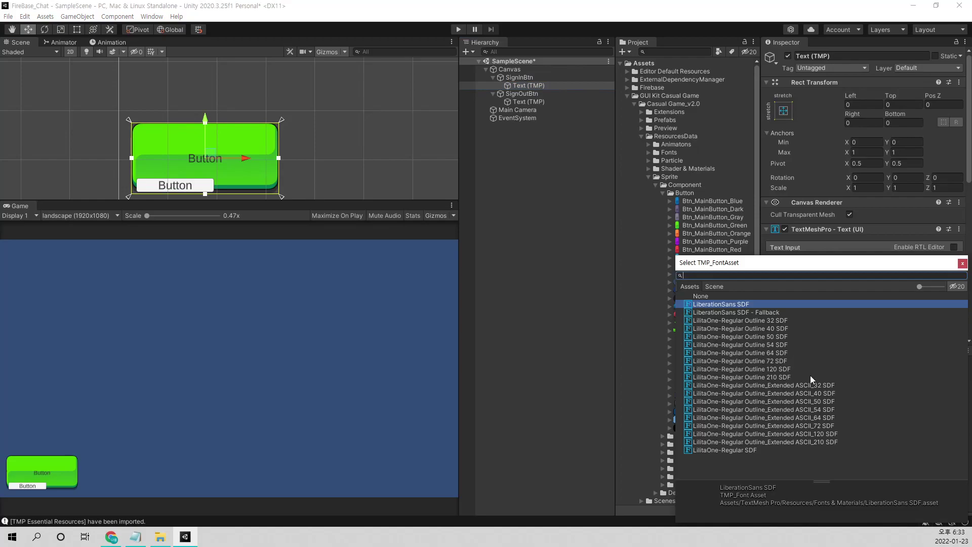
click(709, 328)
double_click(709, 328)
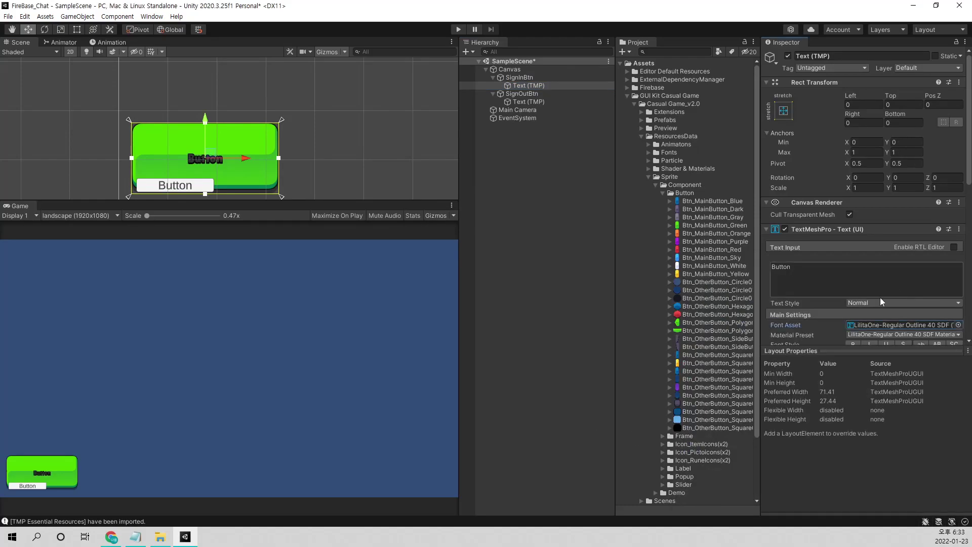
scroll(861, 314, down, 5)
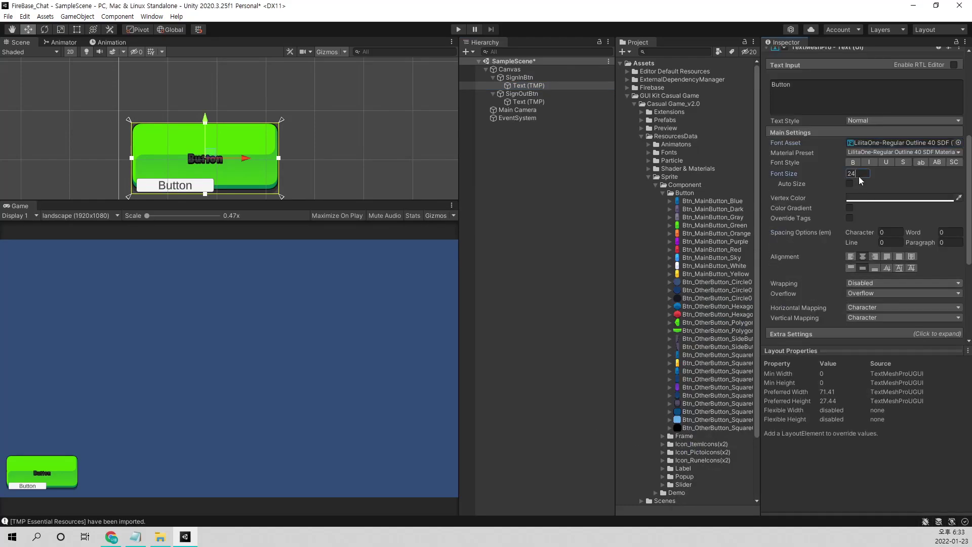
- Make the label text white with font size 60
click(891, 198)
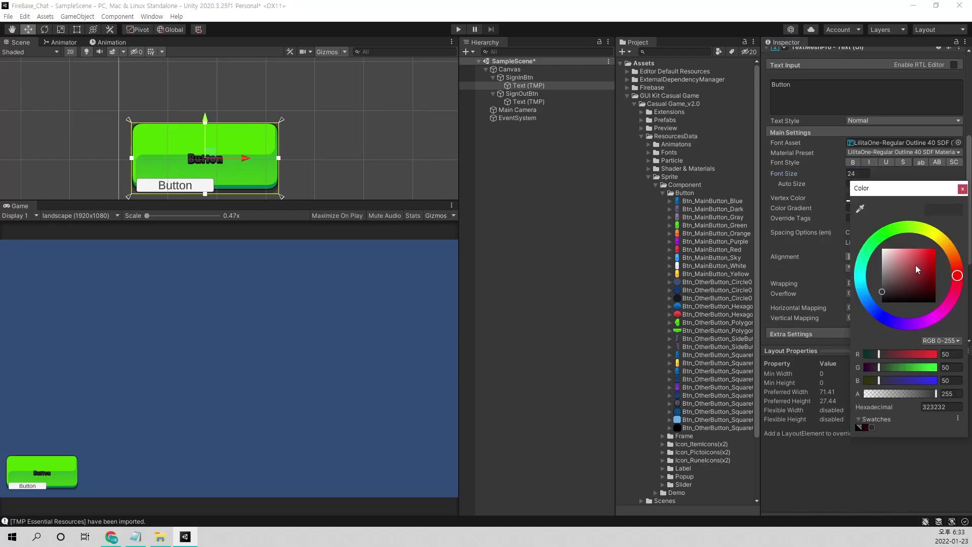
drag(900, 280, 880, 248)
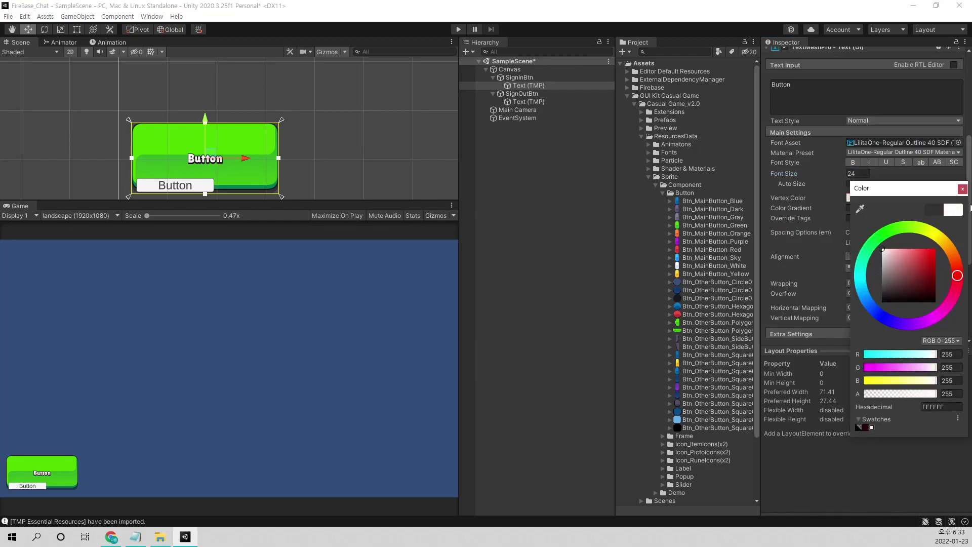
click(963, 189)
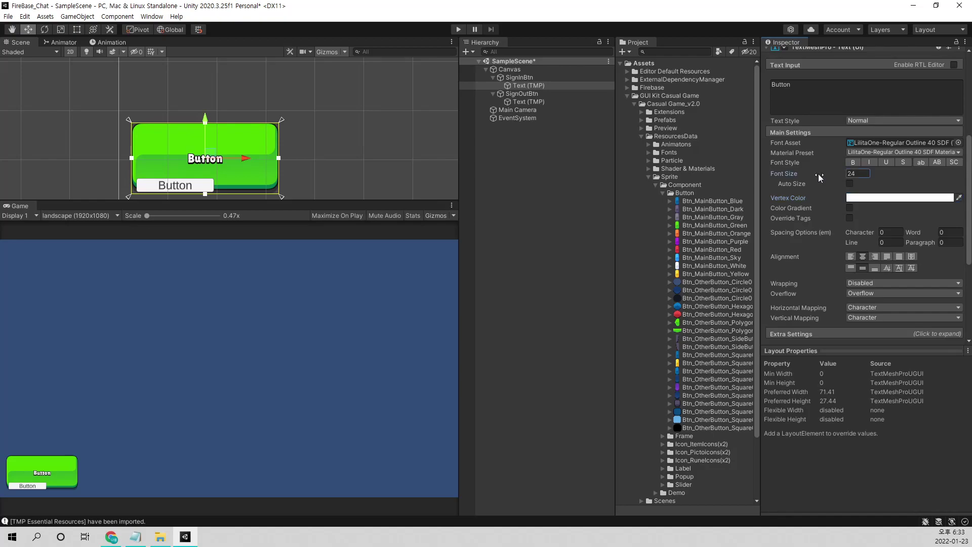
drag(820, 177, 865, 179)
click(869, 174)
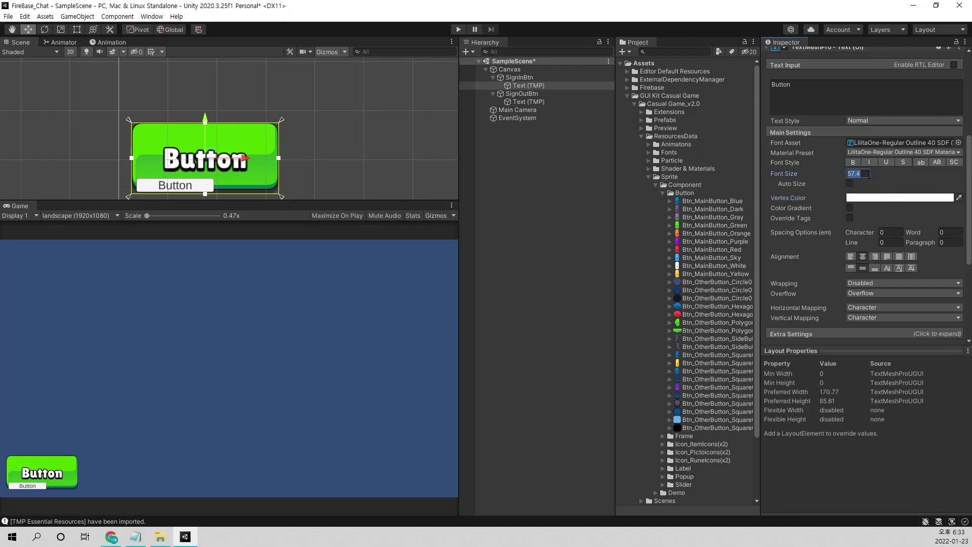
text(60)
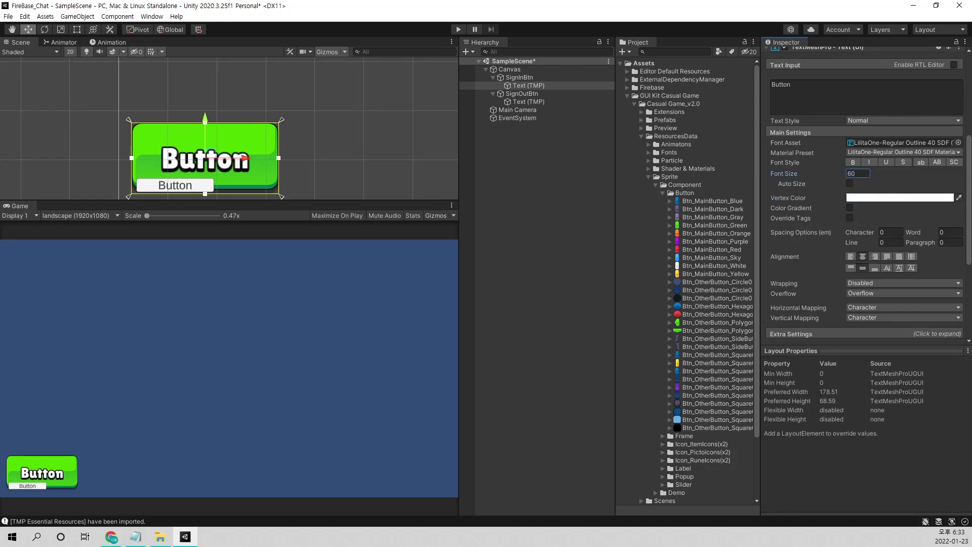
- Change the label wording from 'Button' to 'Sign In'
click(791, 83)
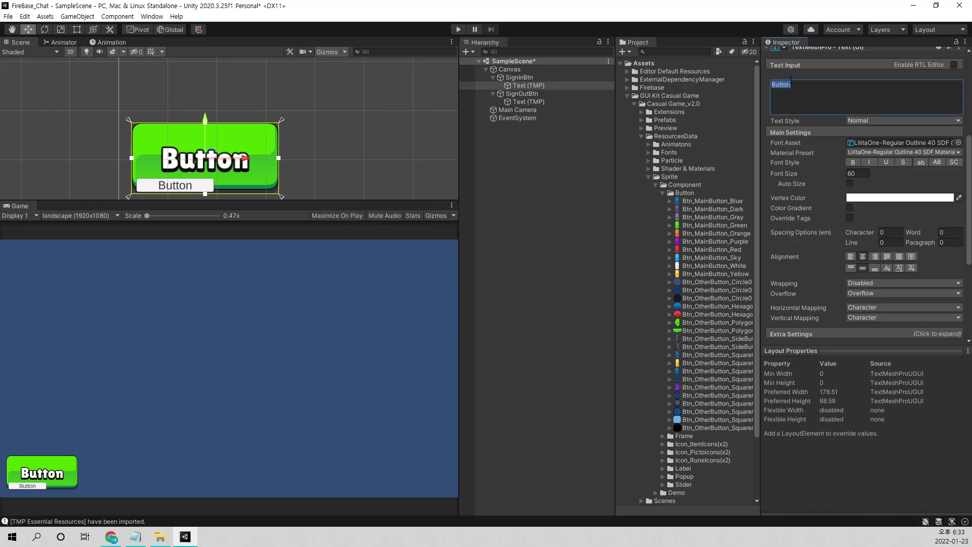
text(Sign)
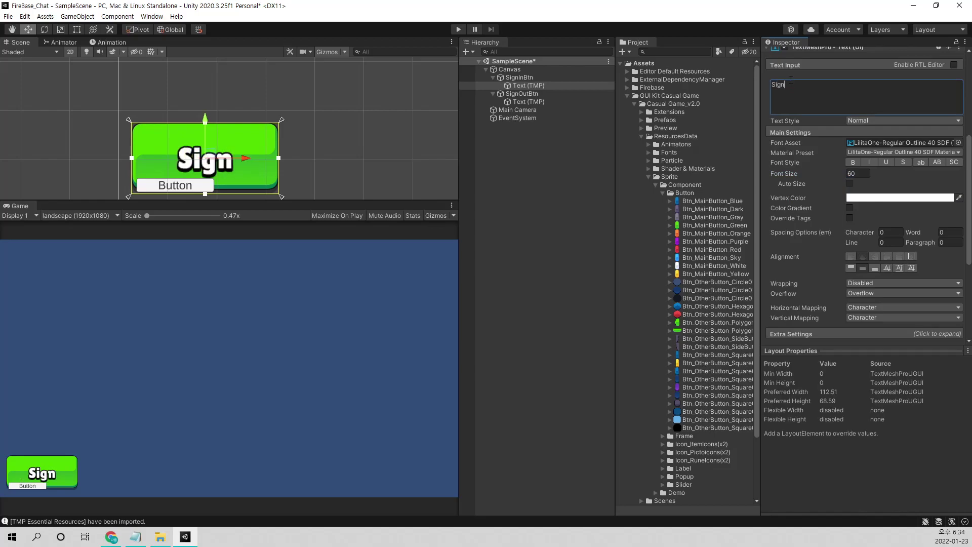
text( I)
key(BackSpace)
text(In)
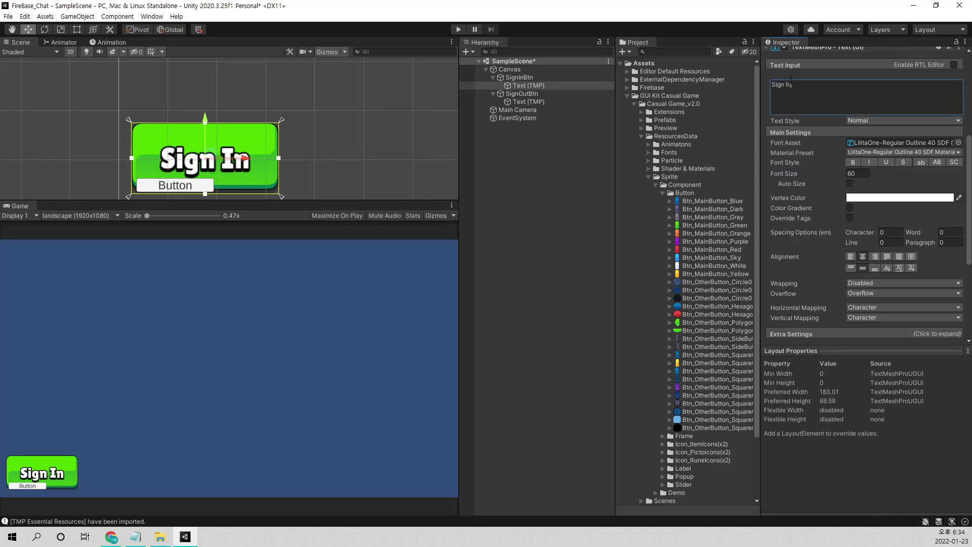
click(344, 174)
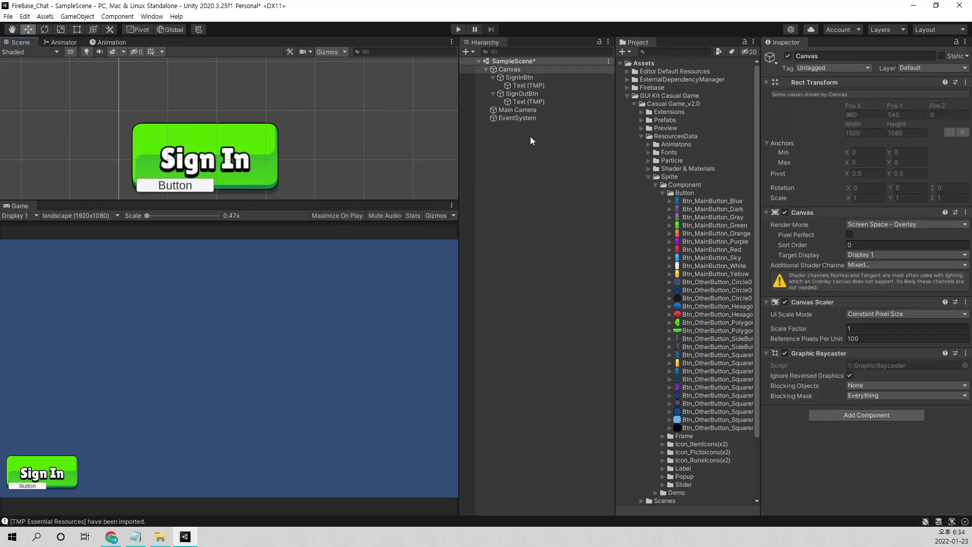
click(525, 93)
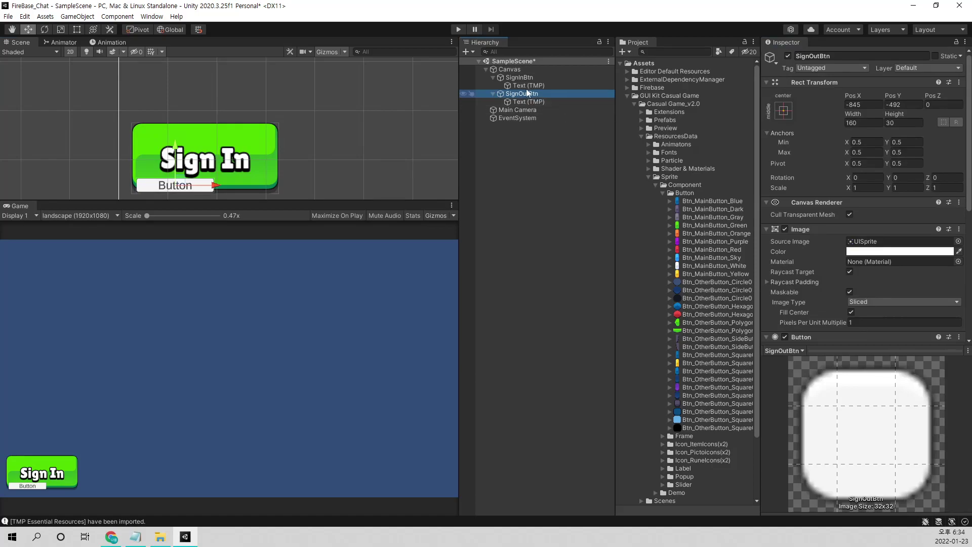
- Replace the old SignOutBtn with a SignInBtn duplicate moved right and renamed SignOutBtn
key(Delete)
click(519, 76)
key(ctrl+d)
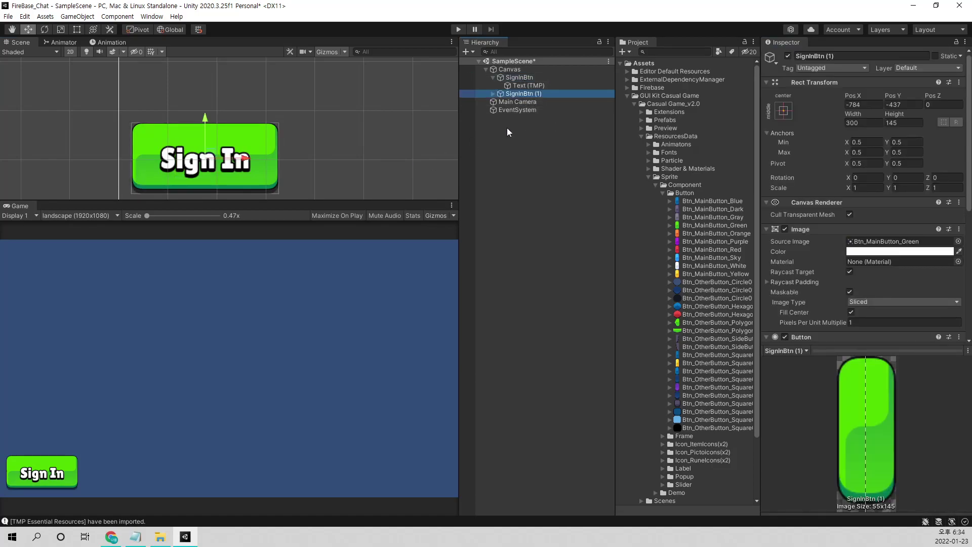
drag(247, 160, 401, 164)
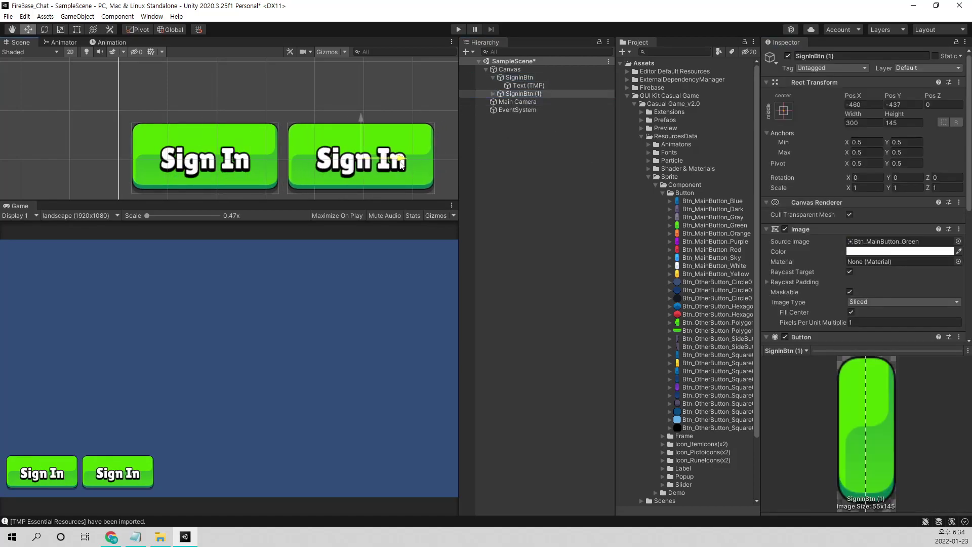
click(520, 94)
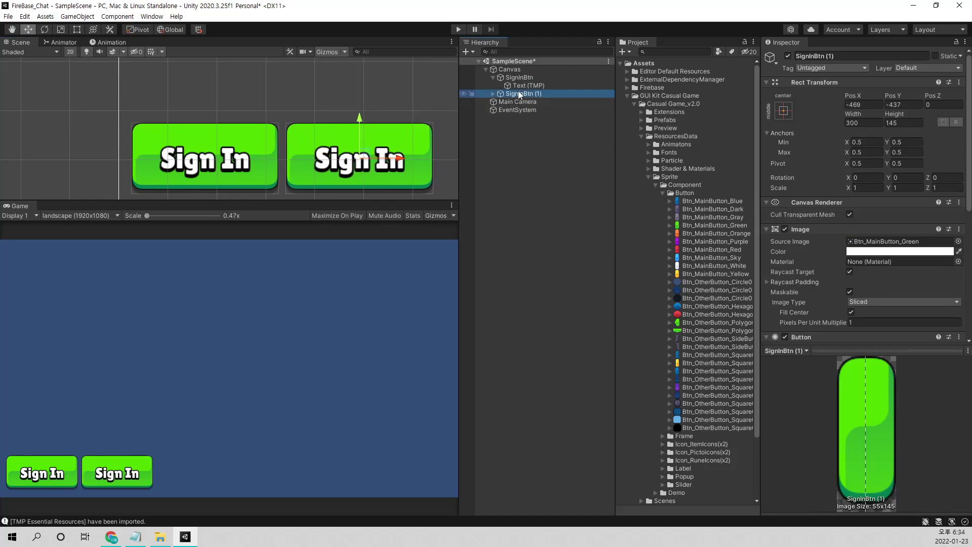
click(519, 96)
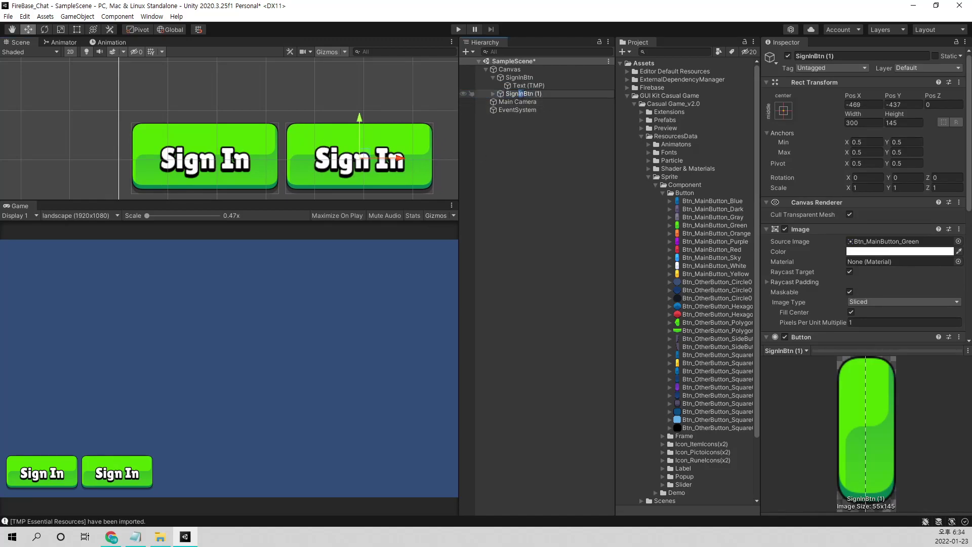
drag(519, 94, 563, 93)
text(Out)
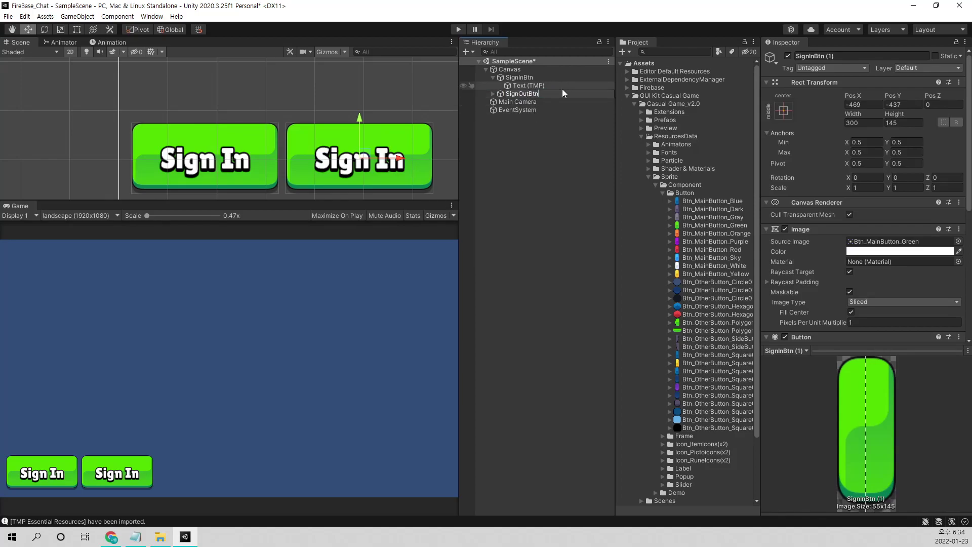
key(Return)
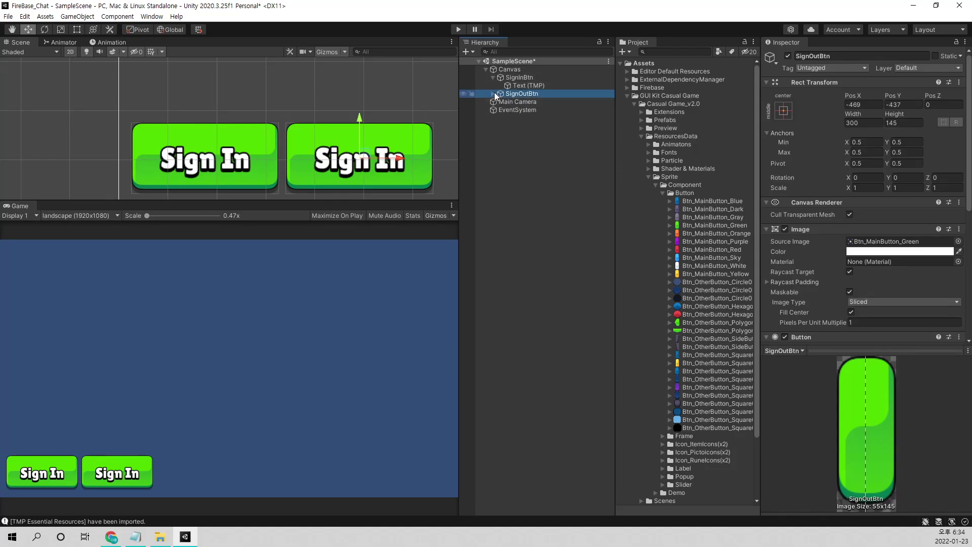
- Edit the SignOutBtn label text, replacing 'In' with 'Out' to read 'Sign Out'
click(493, 93)
click(516, 102)
double_click(789, 268)
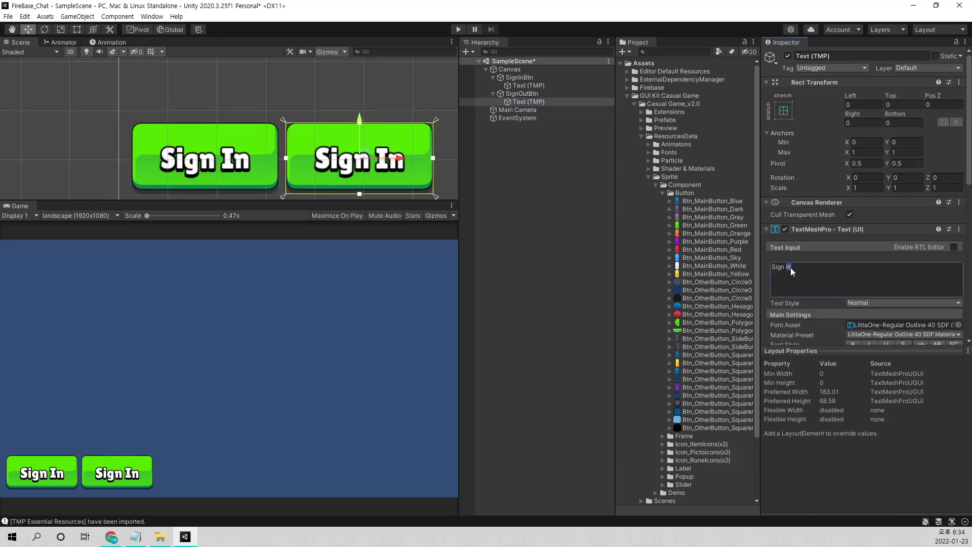
key(BackSpace)
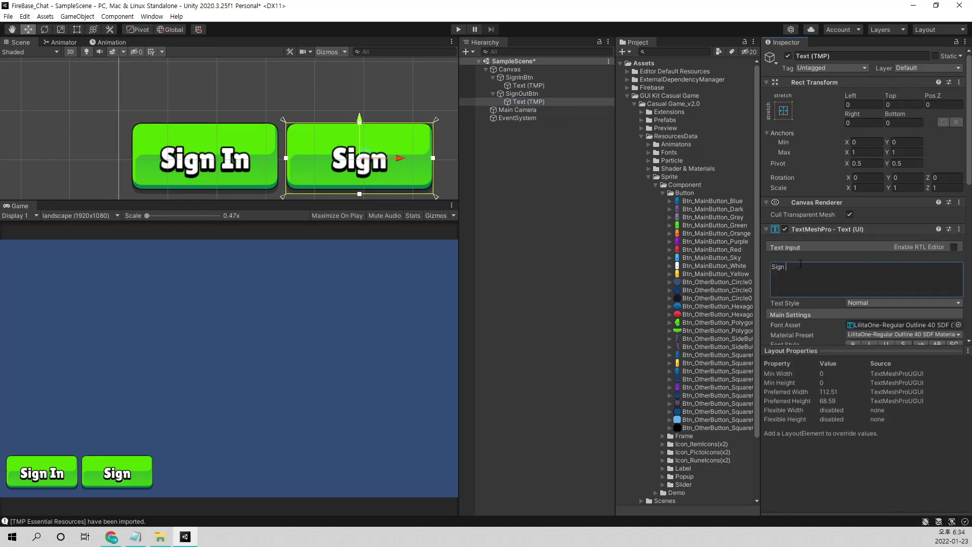
text(Out)
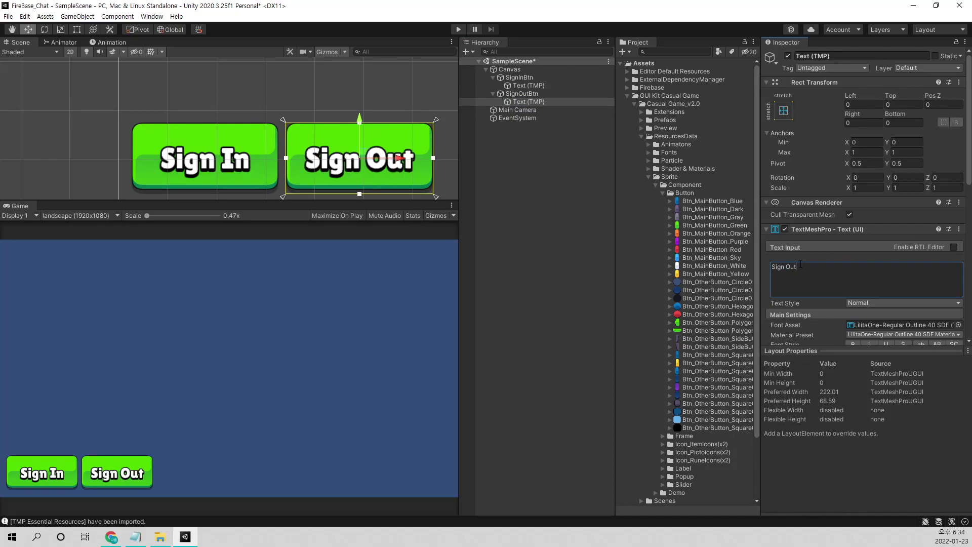
click(521, 93)
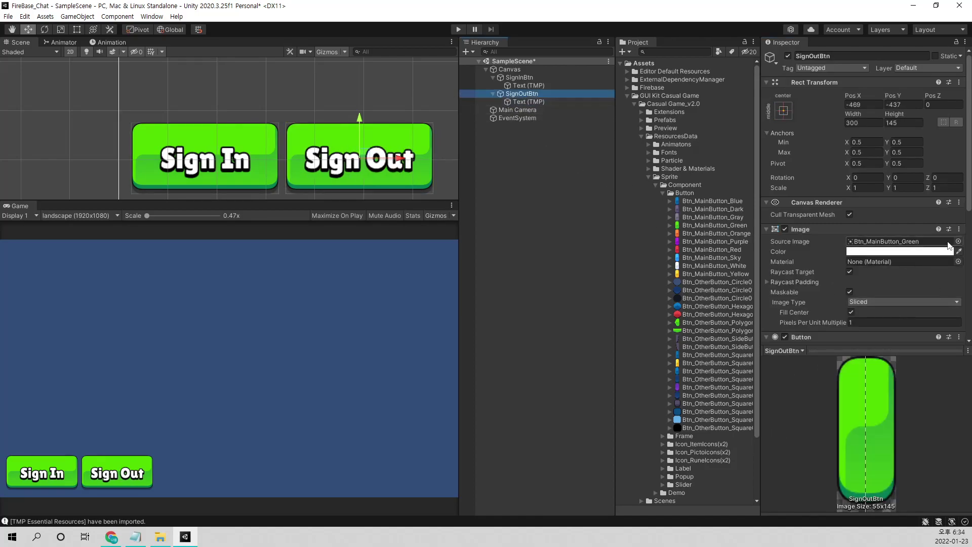
- Give SignOutBtn the Btn_MainButton_Red sprite, then collapse the SignOutBtn children and the GUI Kit sprite folders
click(958, 242)
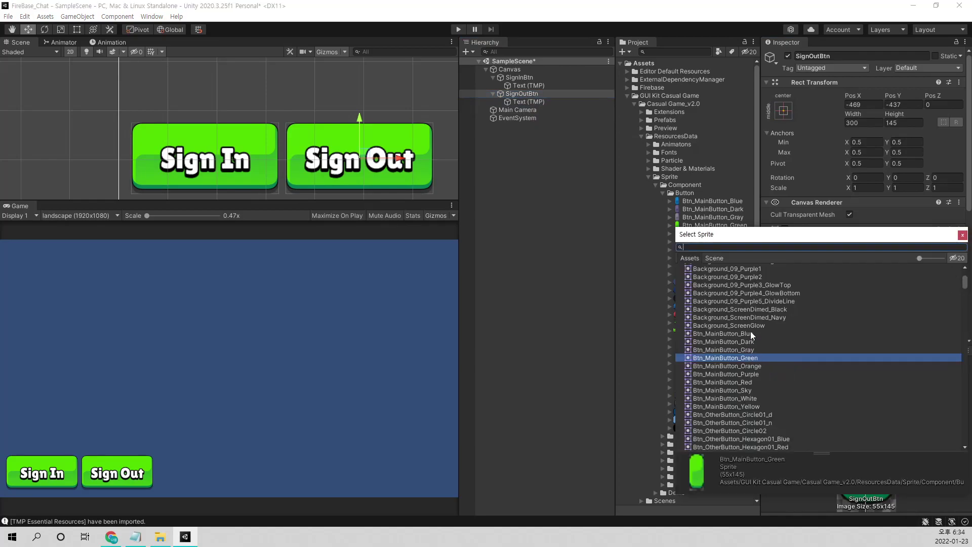
click(739, 382)
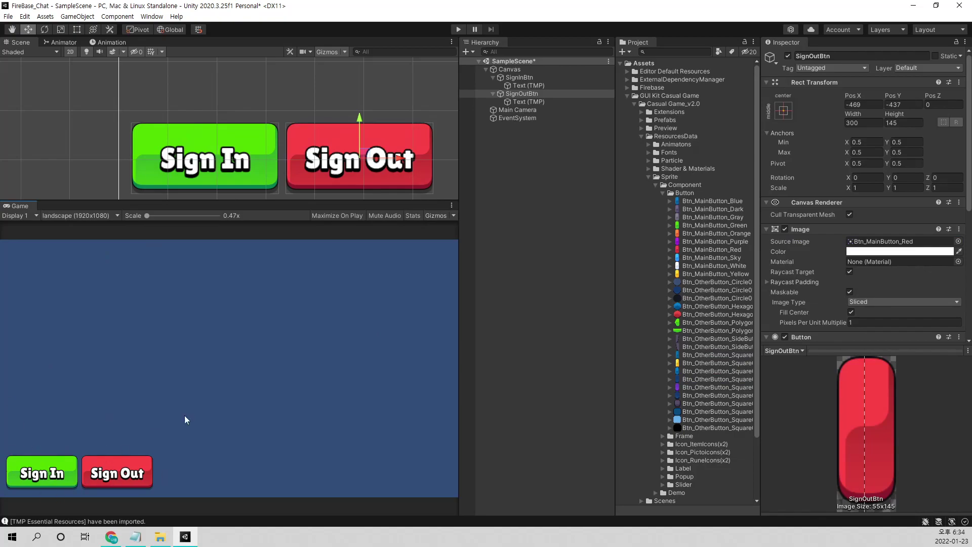
click(529, 101)
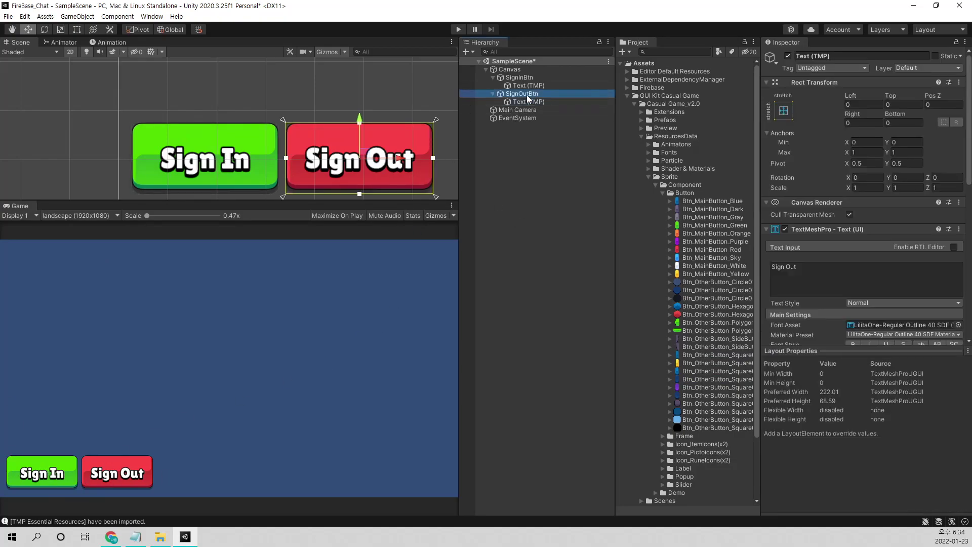
key(Up)
key(Up)
key(Up)
click(512, 94)
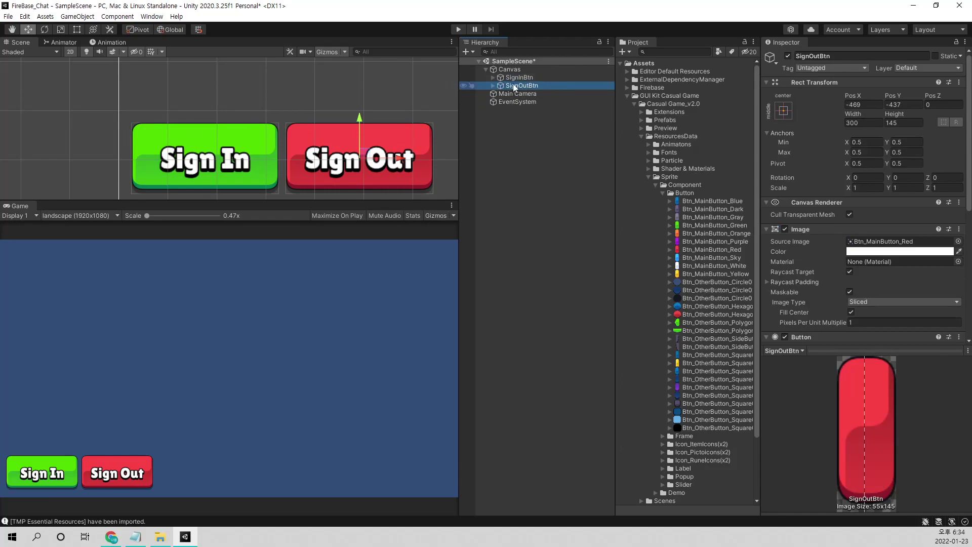
click(517, 83)
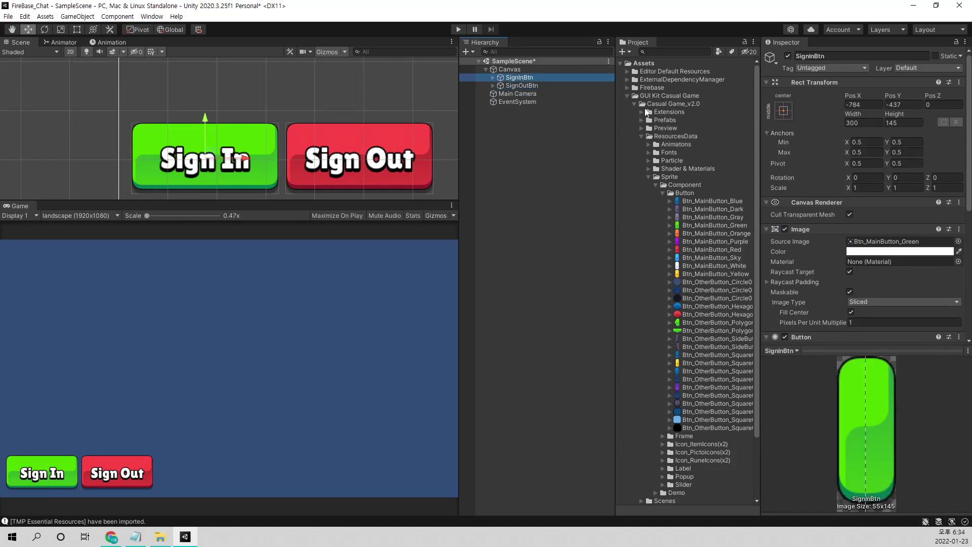
click(635, 104)
click(628, 96)
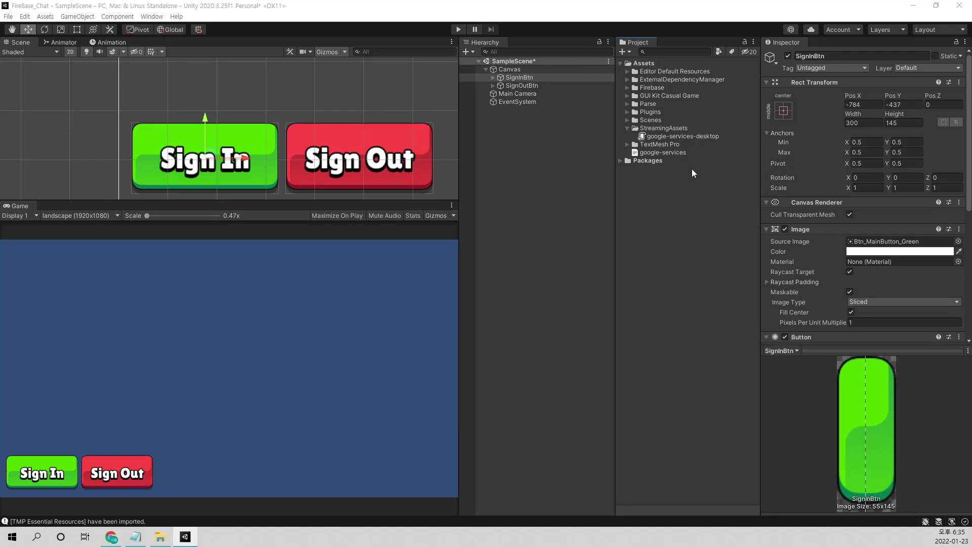
- Create a new folder named Scripts under Assets
click(665, 208)
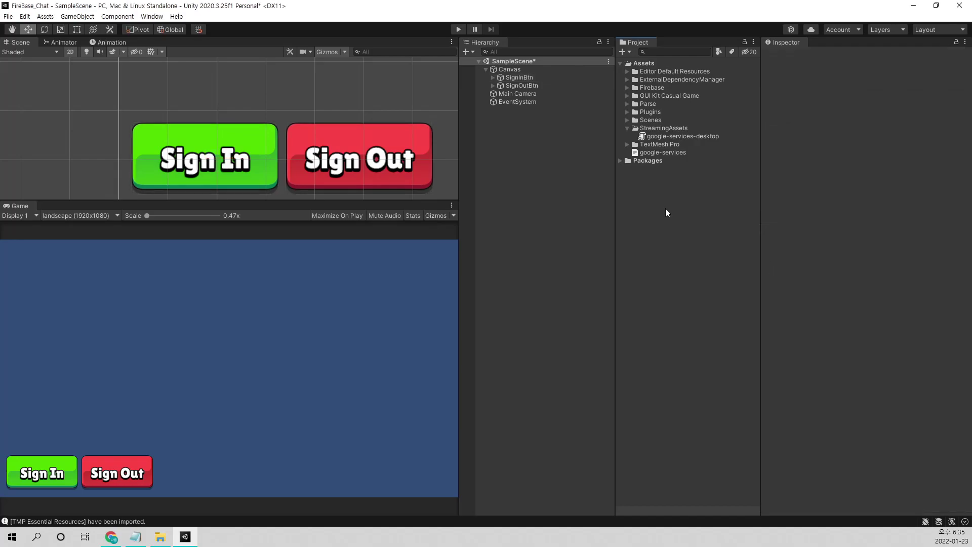
right_click(677, 218)
mouse_move(705, 225)
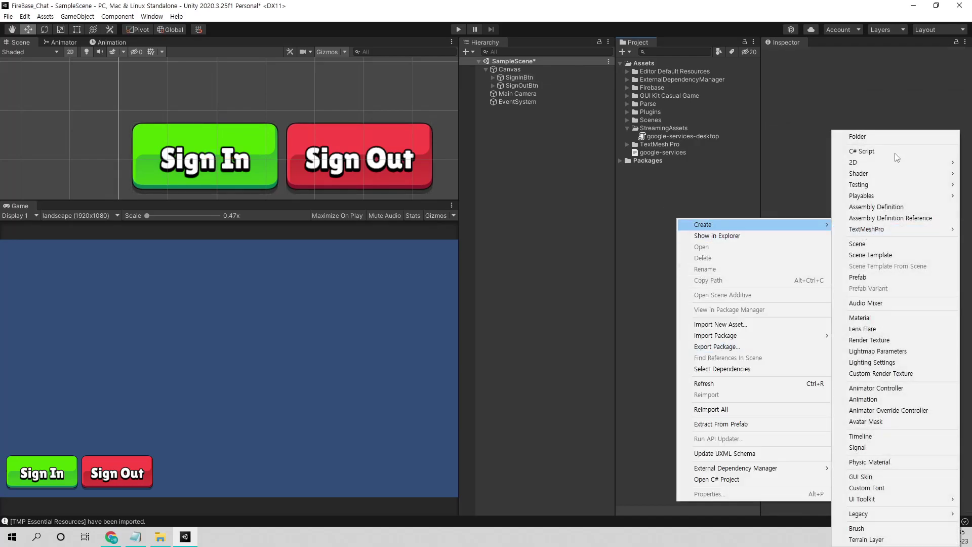
click(880, 133)
text(S)
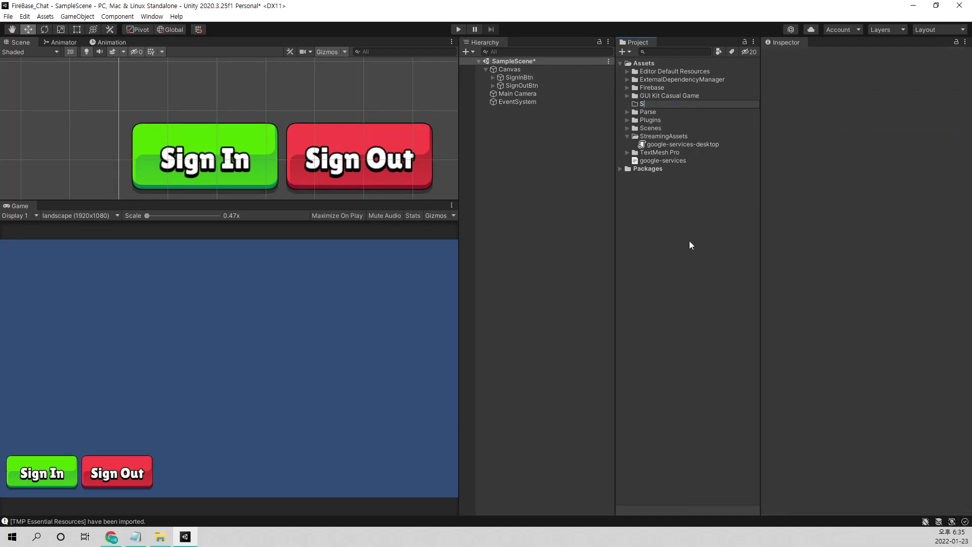
text(cript)
text(s)
key(Return)
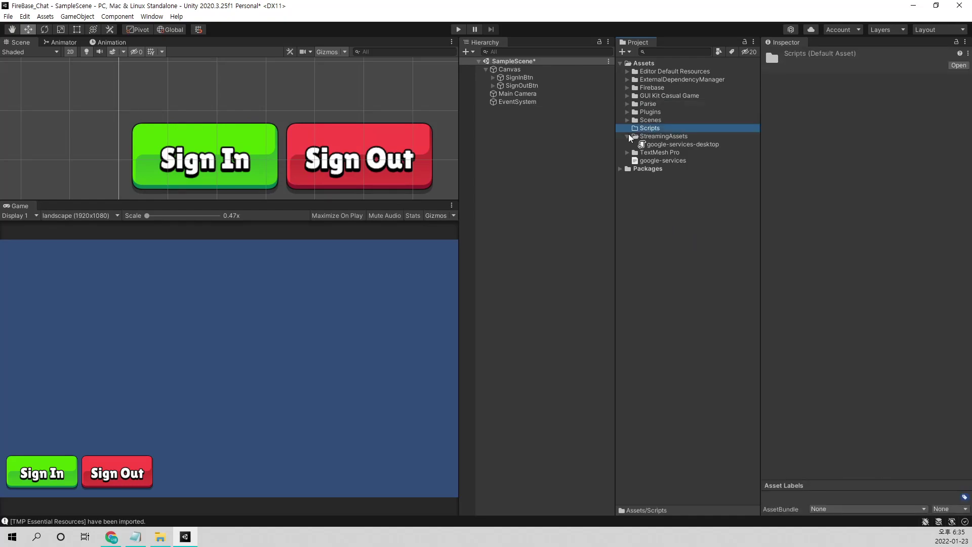
- Create a Firebase folder inside the Scripts folder
click(627, 136)
click(627, 144)
click(628, 144)
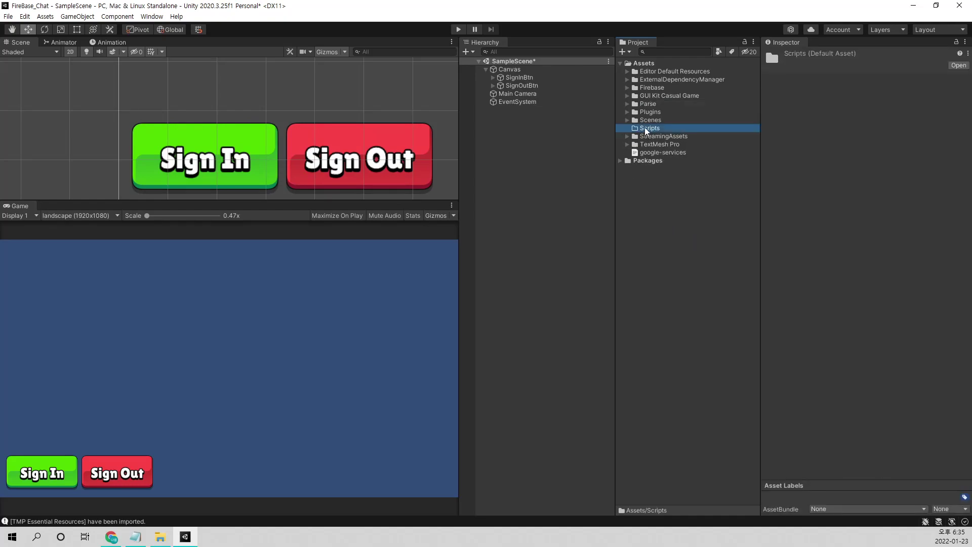
right_click(647, 128)
mouse_move(687, 135)
click(830, 133)
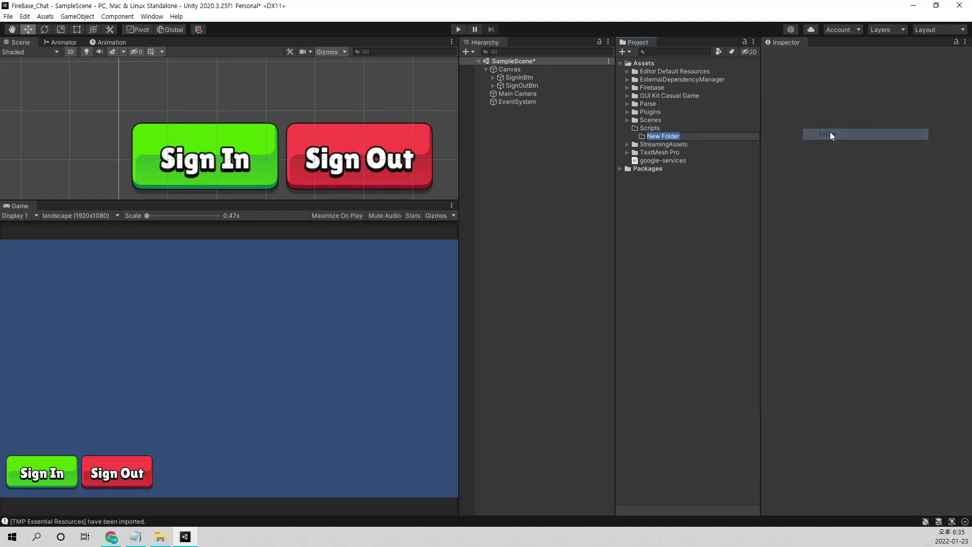
text(Fireb)
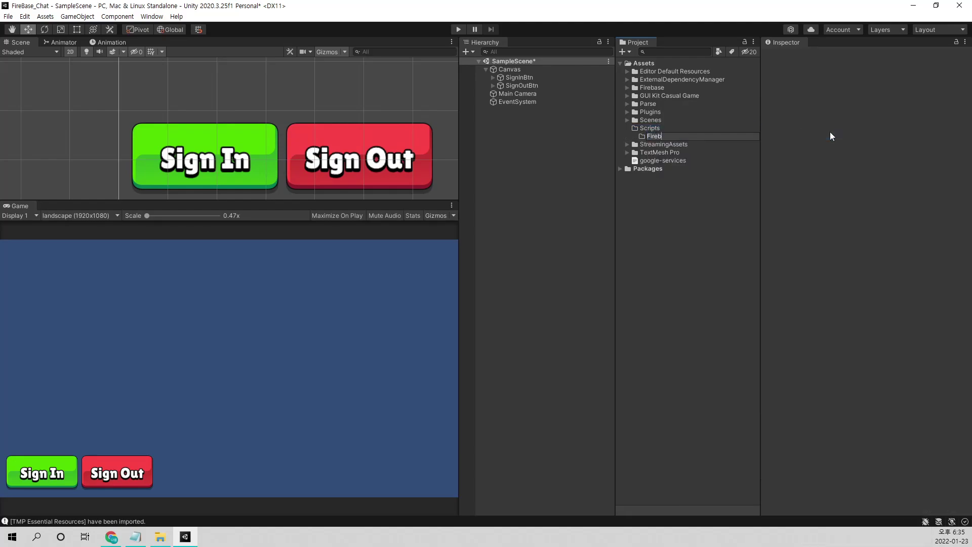
text(ase)
key(Return)
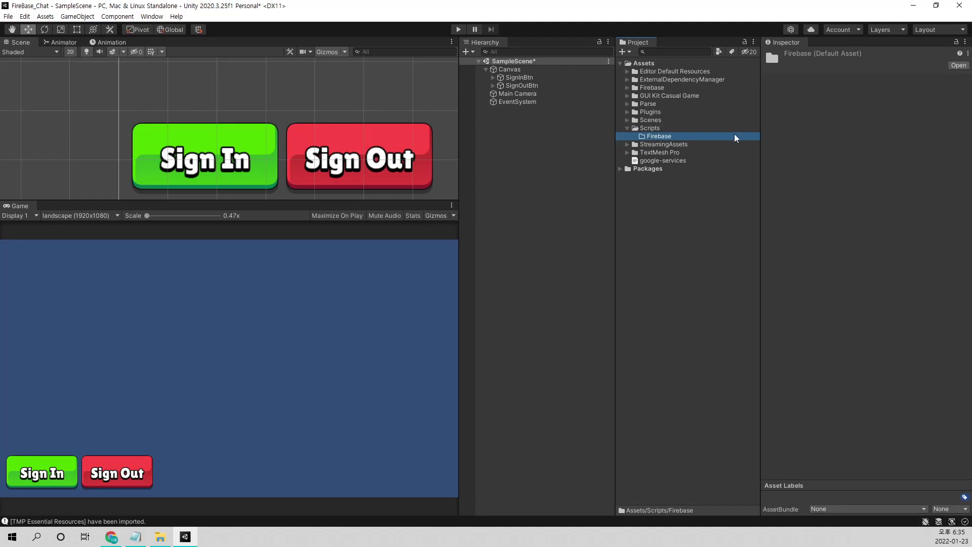
- Add a C# script named FirebaseController to the Scripts/Firebase folder
right_click(687, 143)
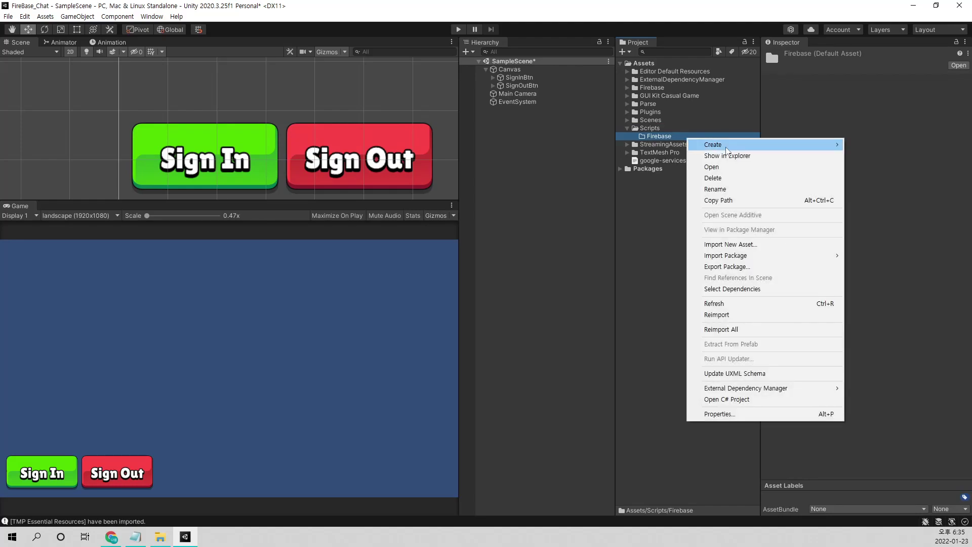
mouse_move(726, 146)
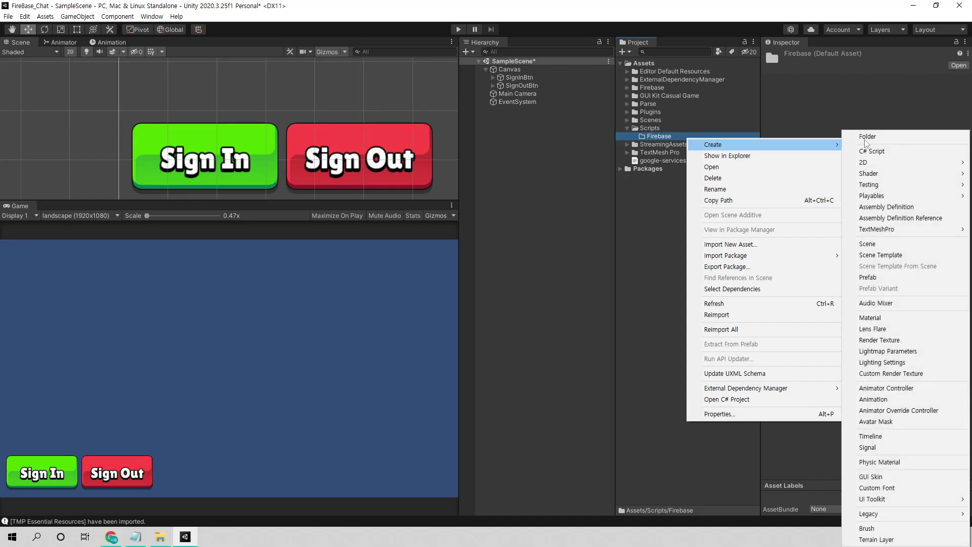
click(894, 152)
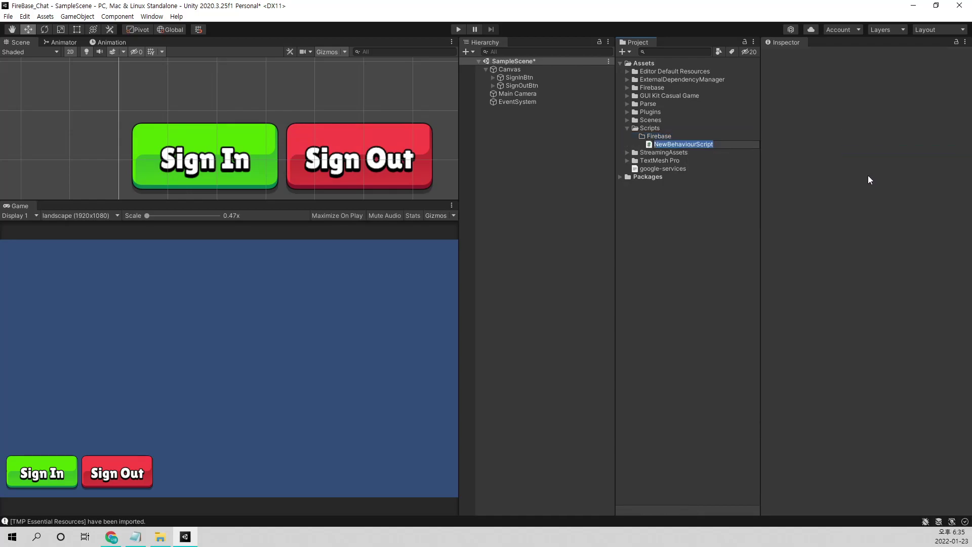
text(FirebaseC)
text(ontroller)
key(Return)
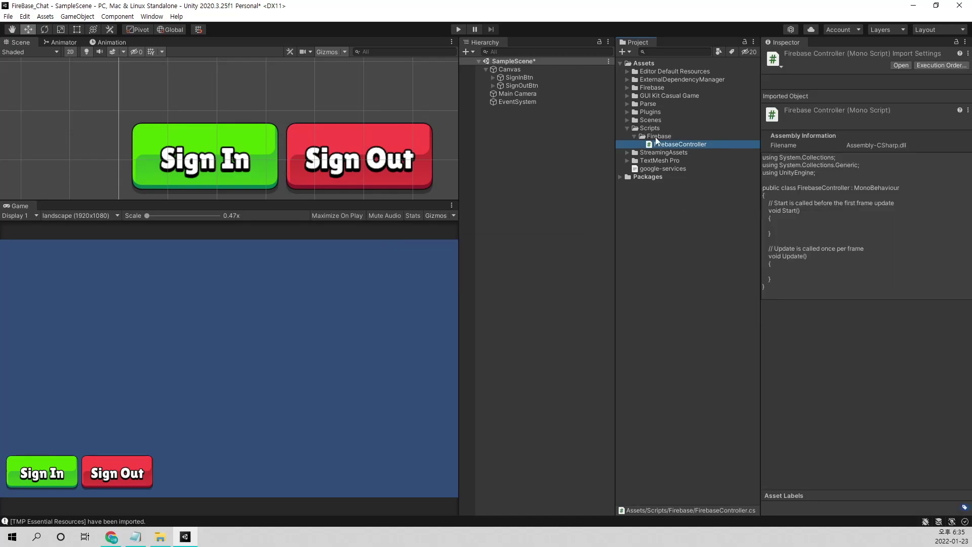
click(522, 120)
- Create an empty object named FirebaseController and attach the FirebaseController script to it
right_click(506, 118)
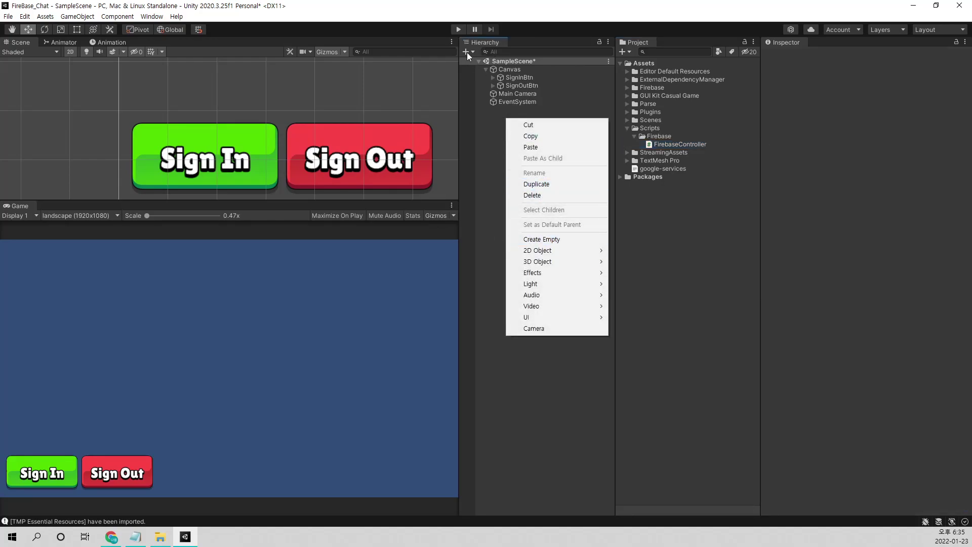
click(540, 239)
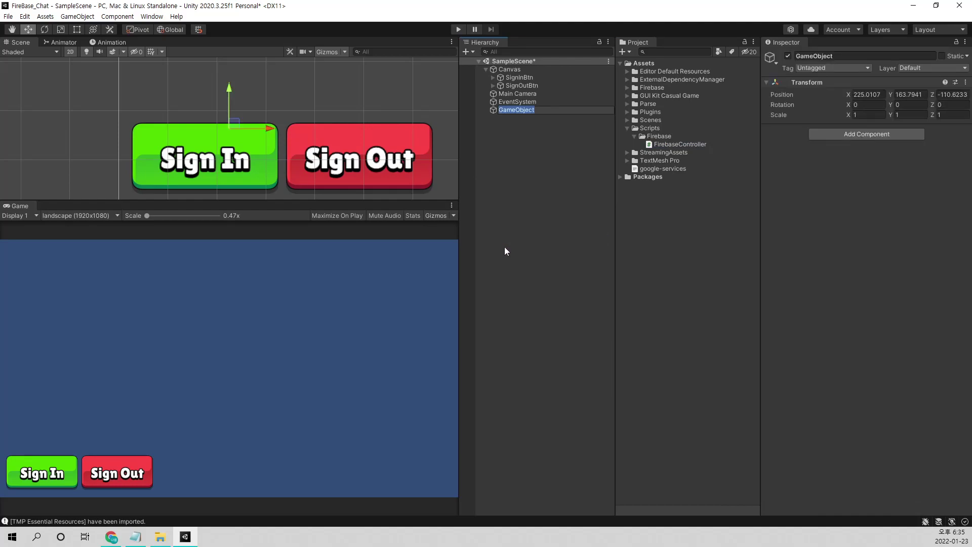
text(Fire)
text(baseCon)
text(troller)
key(Return)
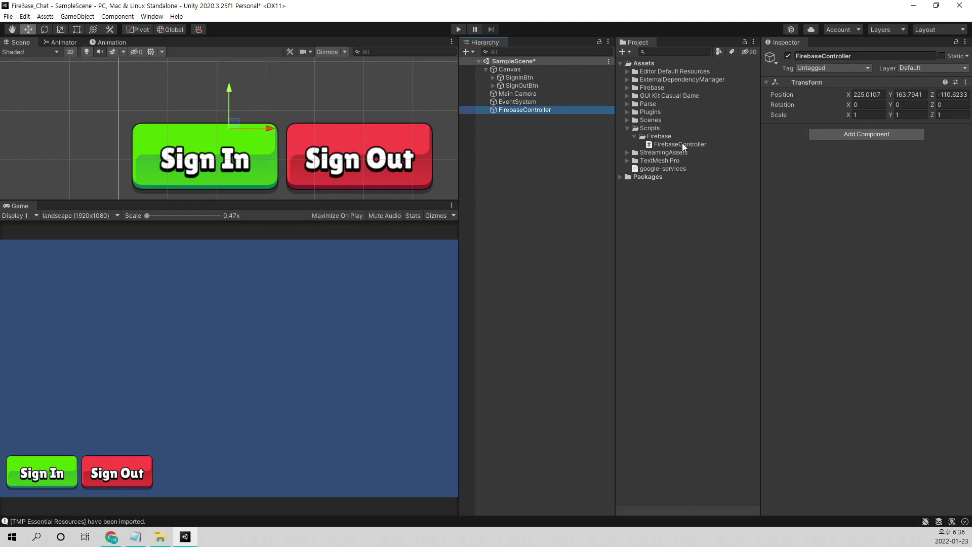
drag(682, 143, 840, 175)
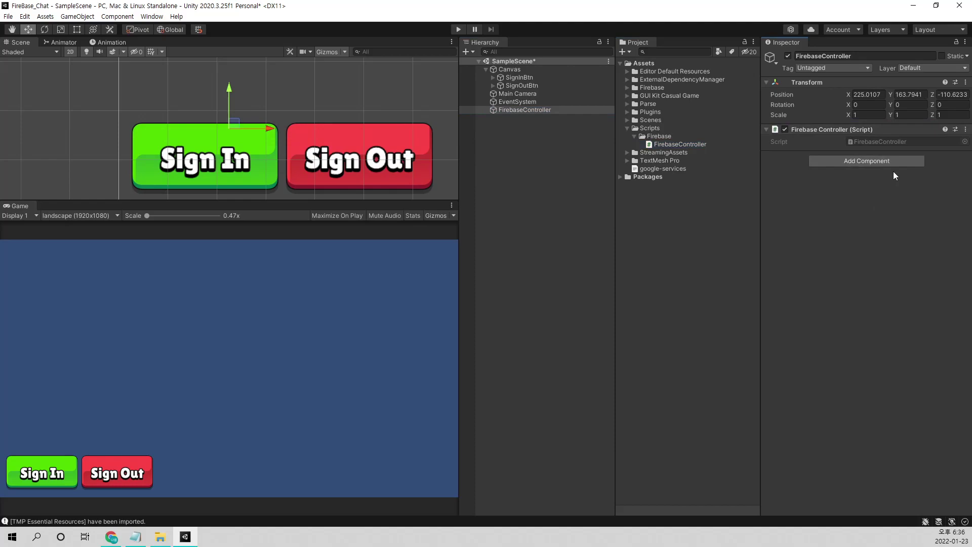
- Open FirebaseController.cs and add a using System.Threading.Tasks line
double_click(878, 141)
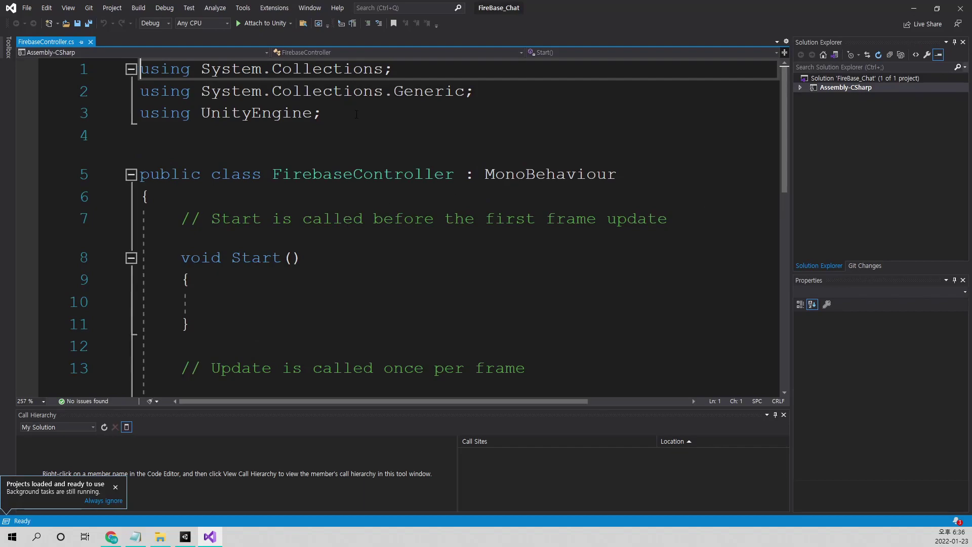
click(357, 115)
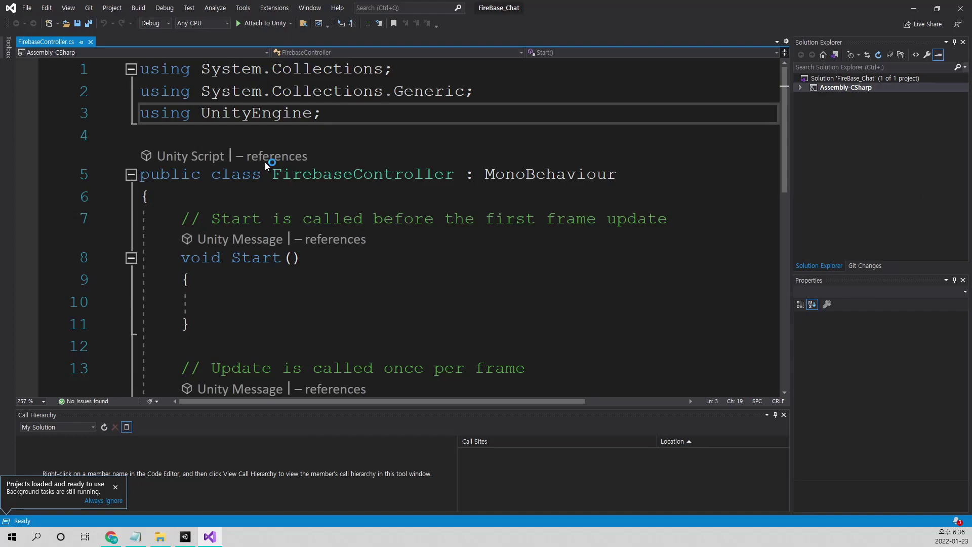
click(500, 92)
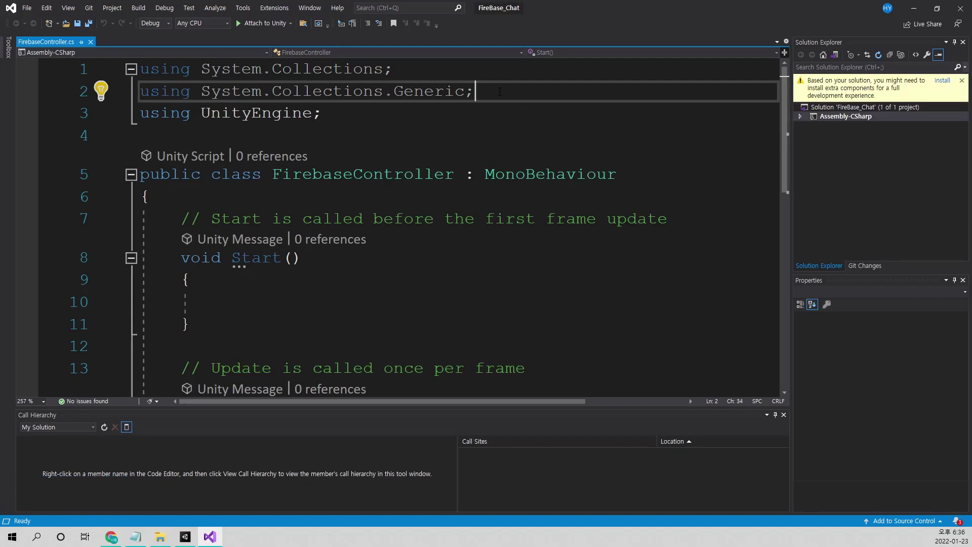
key(Return)
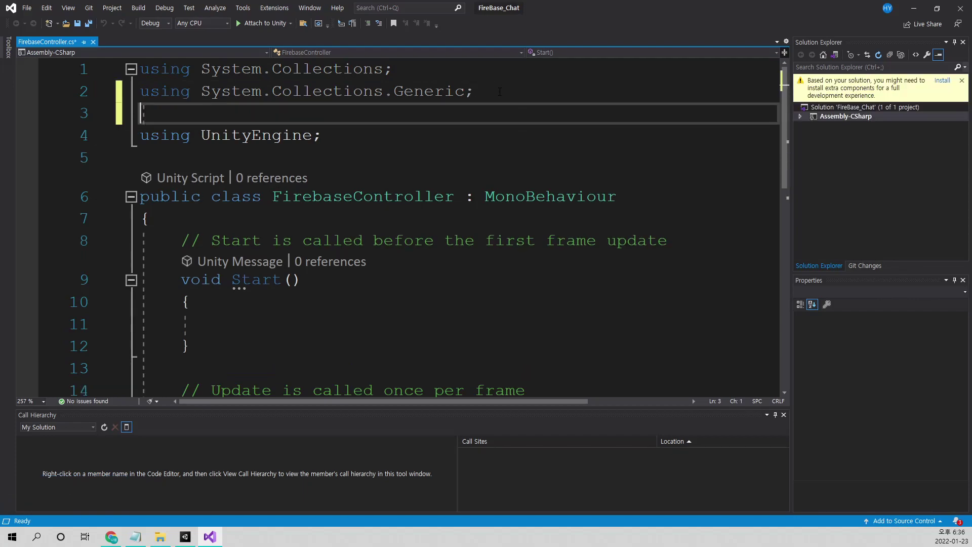
text(using )
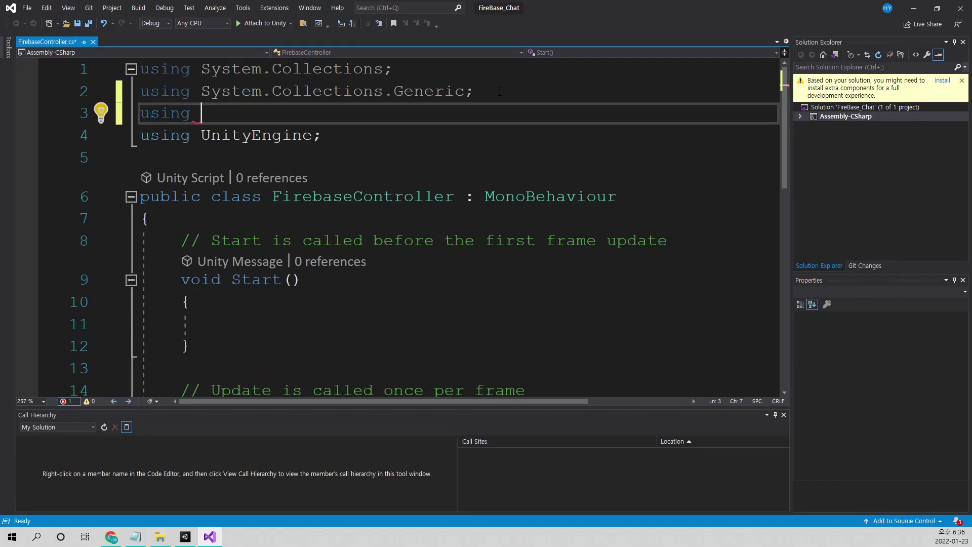
text(System)
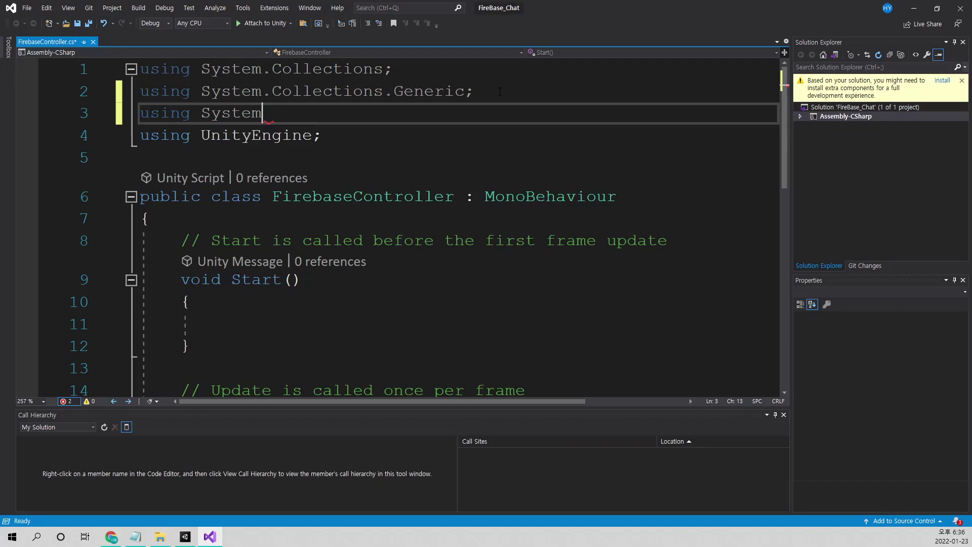
text(.Th)
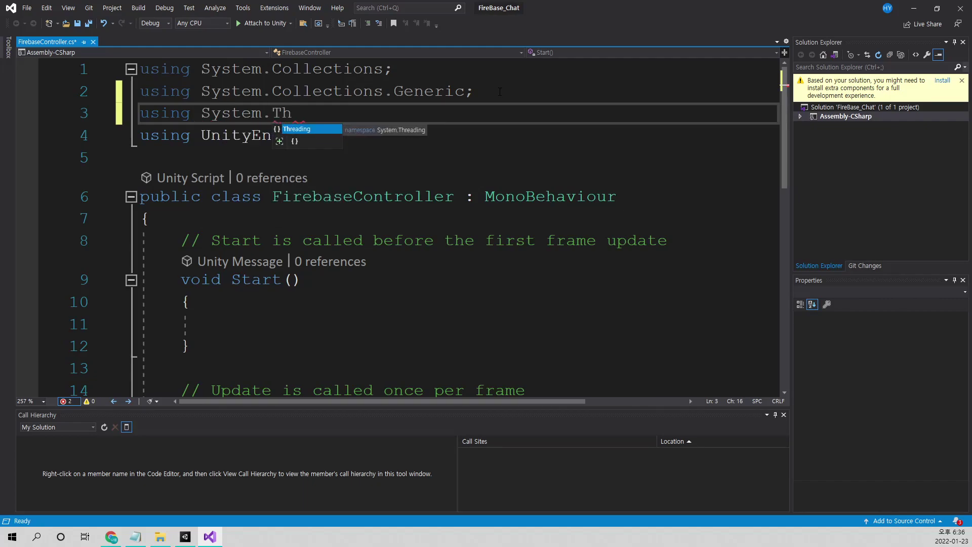
text(reading.Te)
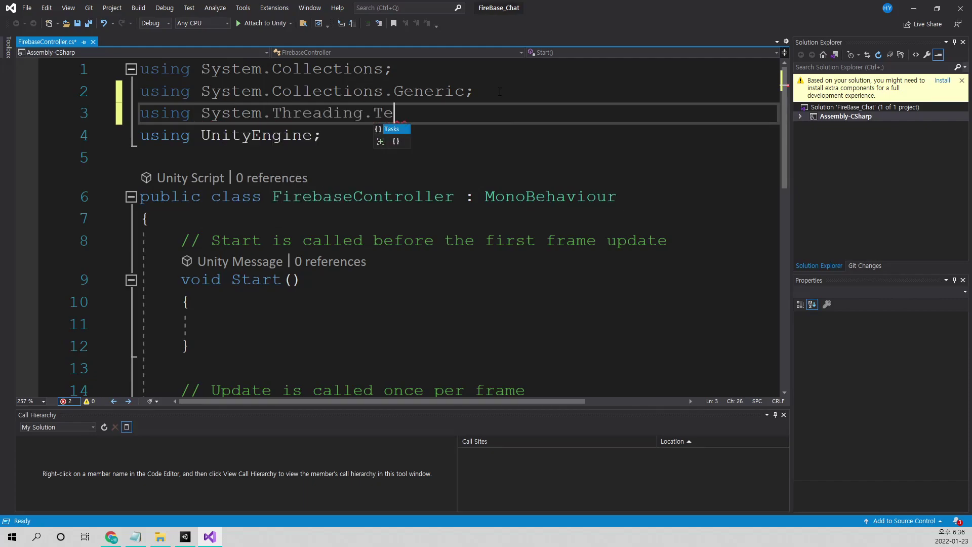
key(Tab)
text(;)
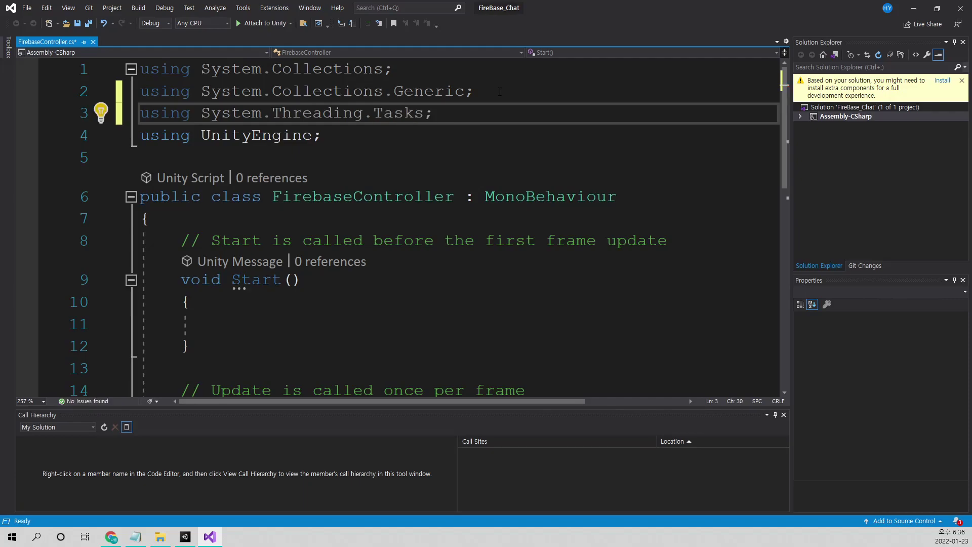
- Add using Firebase.Extensions and using Firebase.Auth, then save the script
key(Return)
text(using )
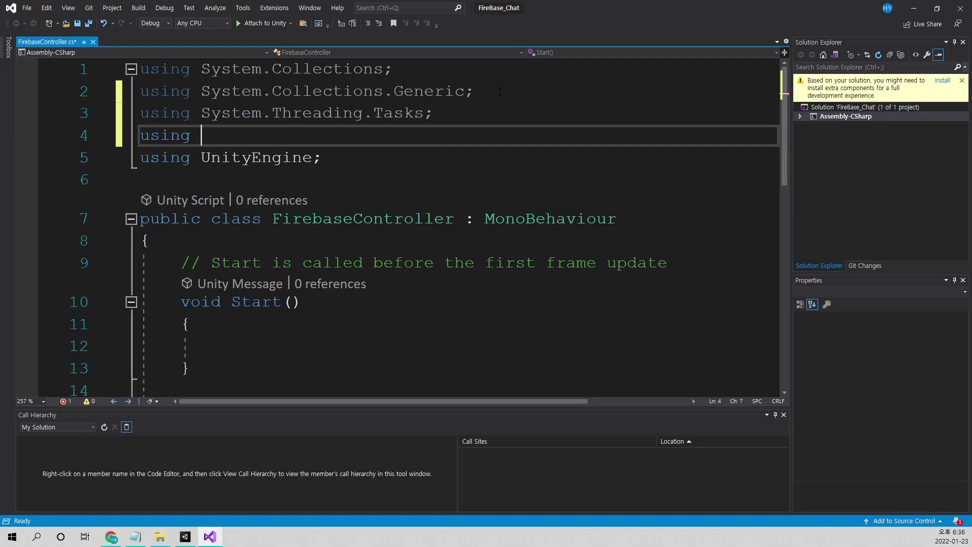
text(Fire)
key(Tab)
text(.)
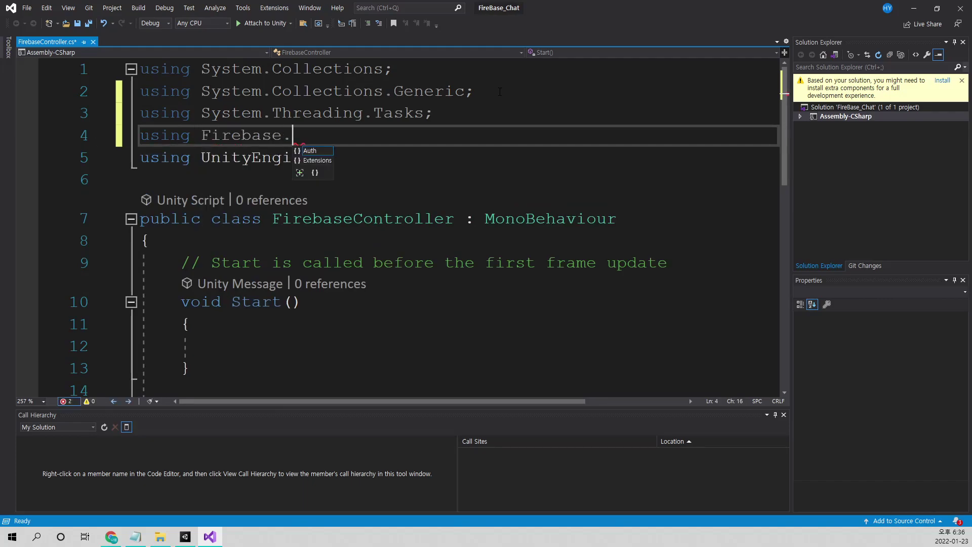
text(Exte)
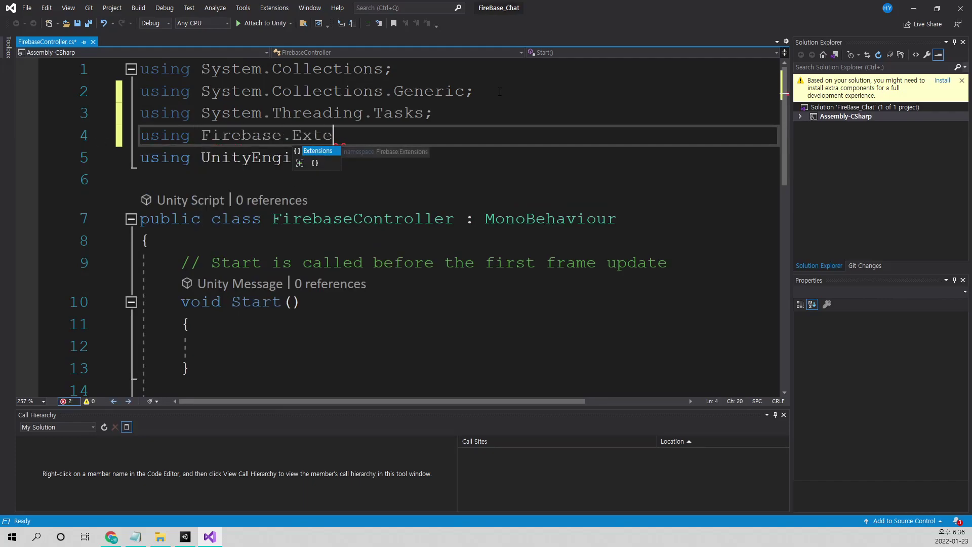
key(Tab)
text(;)
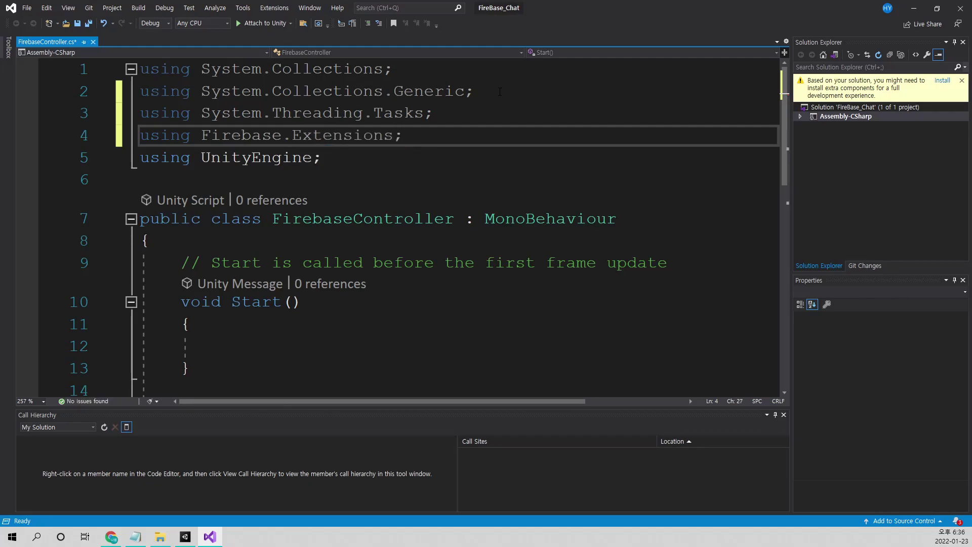
key(Return)
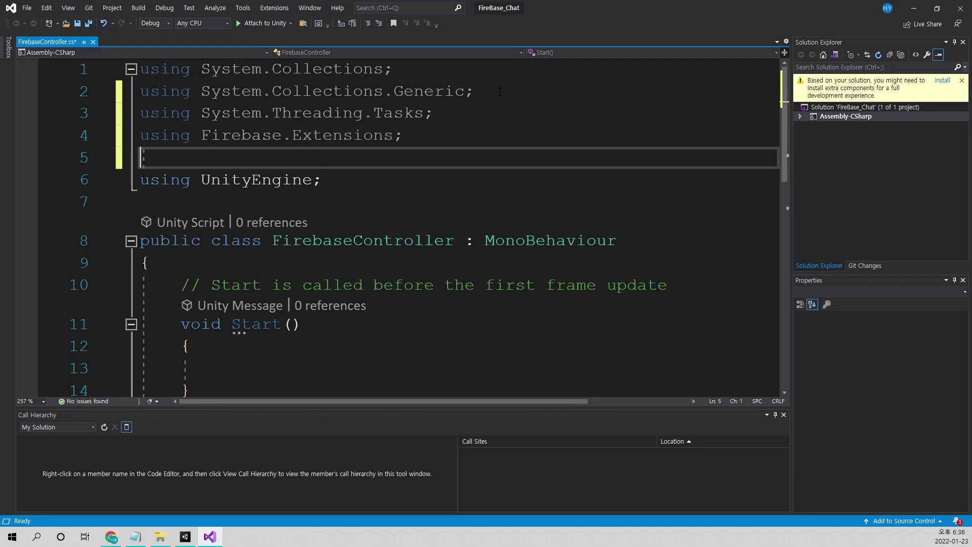
text(us)
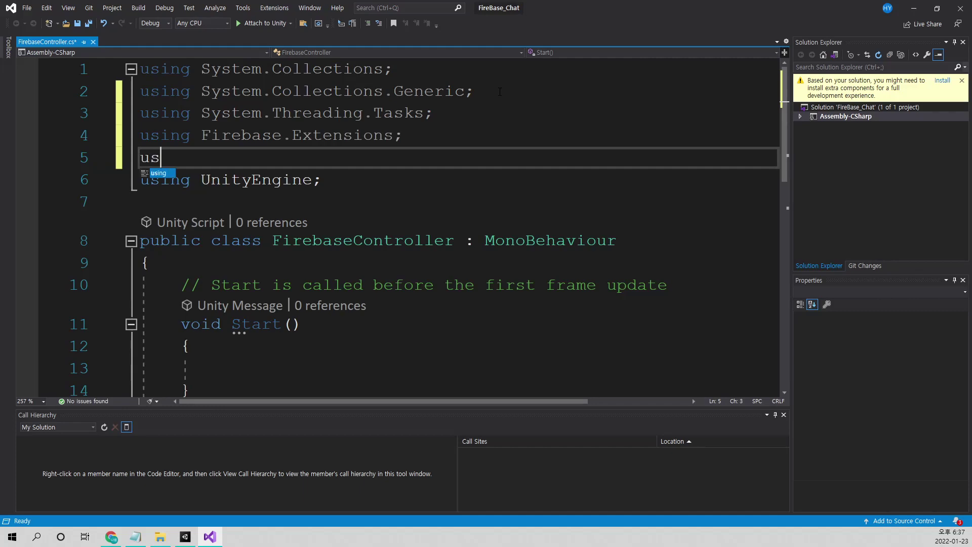
text(ing )
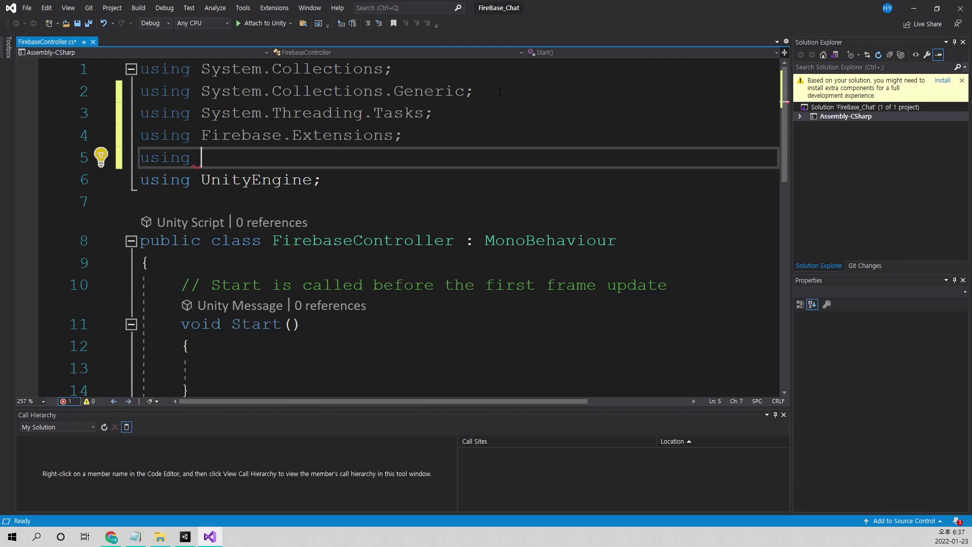
text(F)
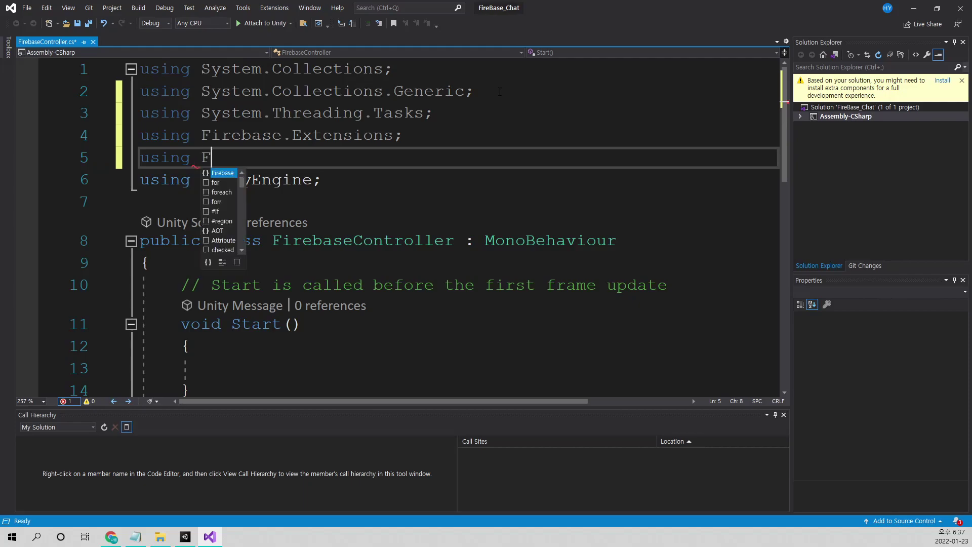
text(irebase.Auy)
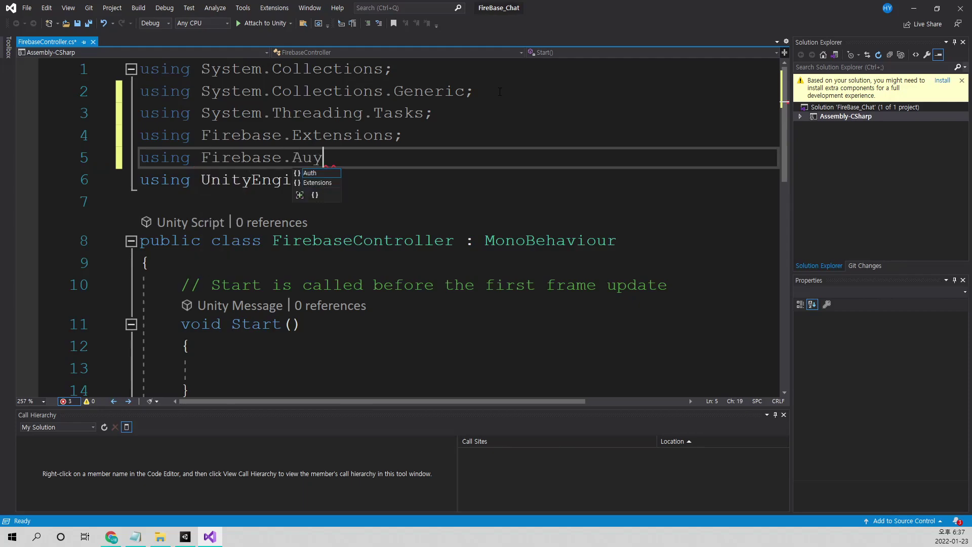
key(BackSpace)
text(th)
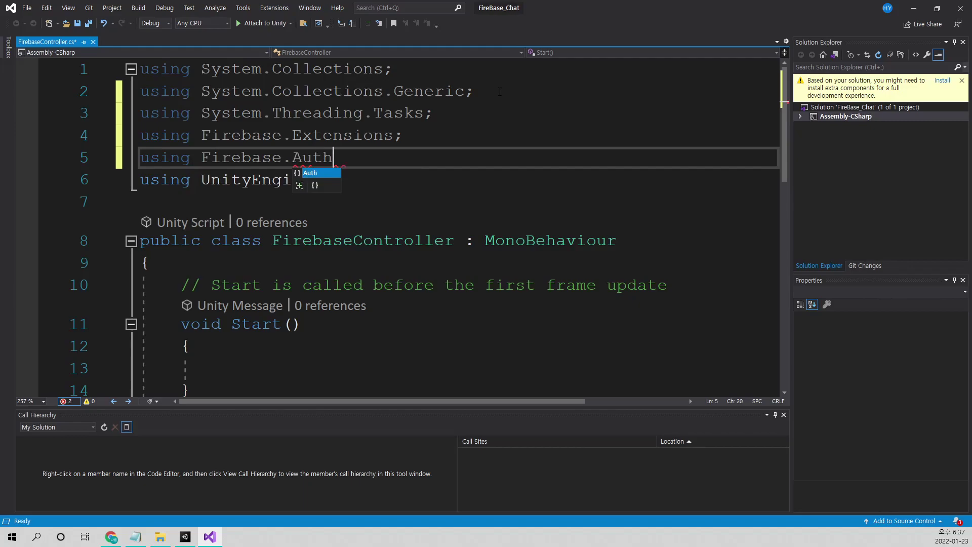
text(;)
key(ctrl+s)
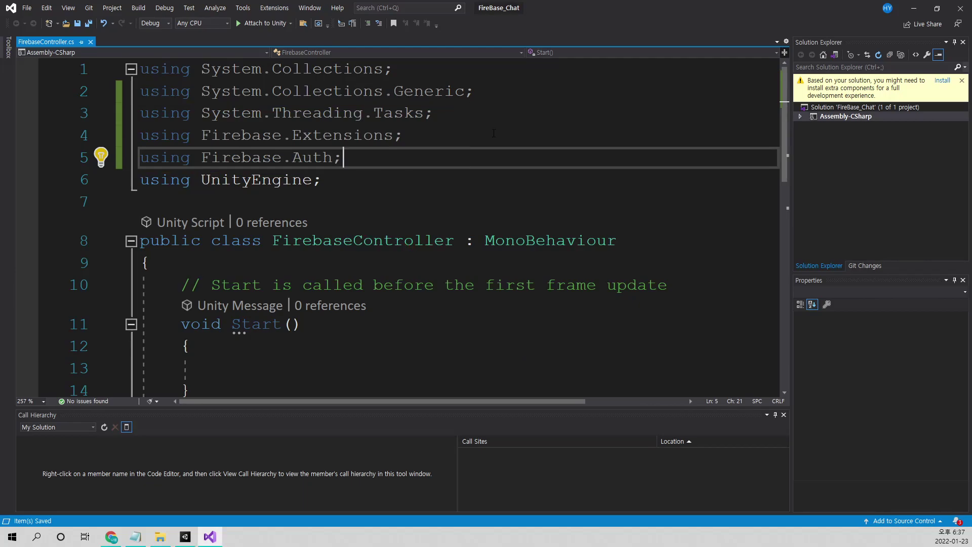
- Review the FirebaseController class body, then return to the Firebase console project settings
click(337, 264)
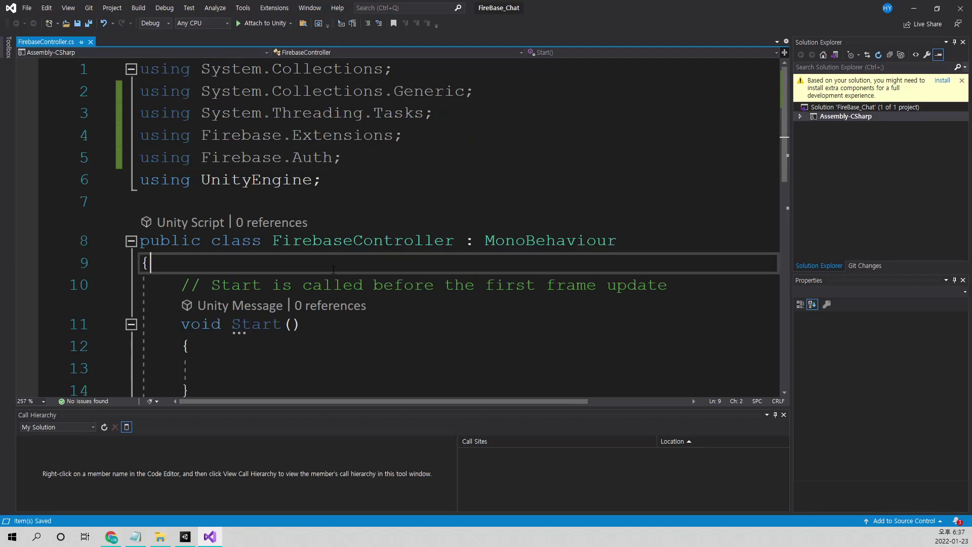
scroll(348, 232, down, 3)
scroll(347, 233, up, 1)
scroll(348, 232, up, 1)
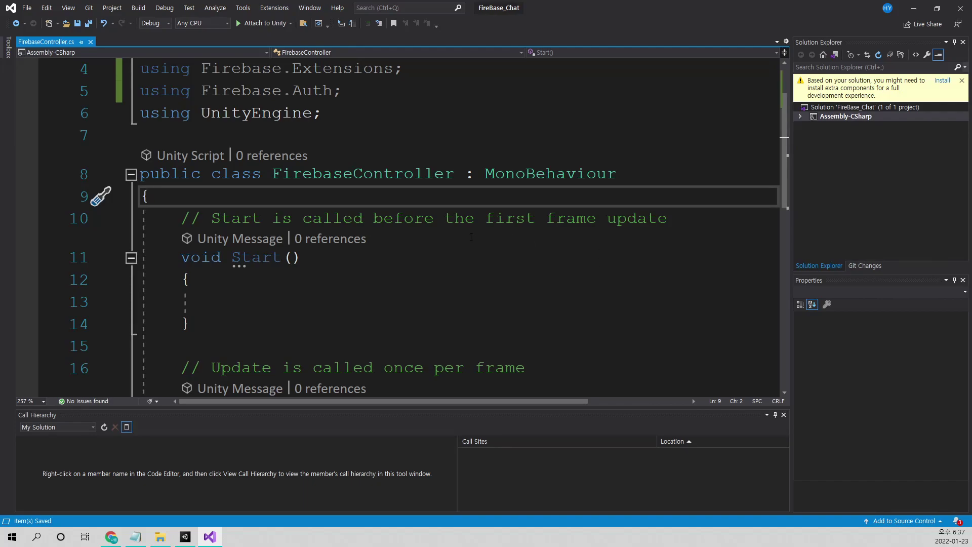
scroll(397, 273, up, 1)
scroll(397, 274, down, 2)
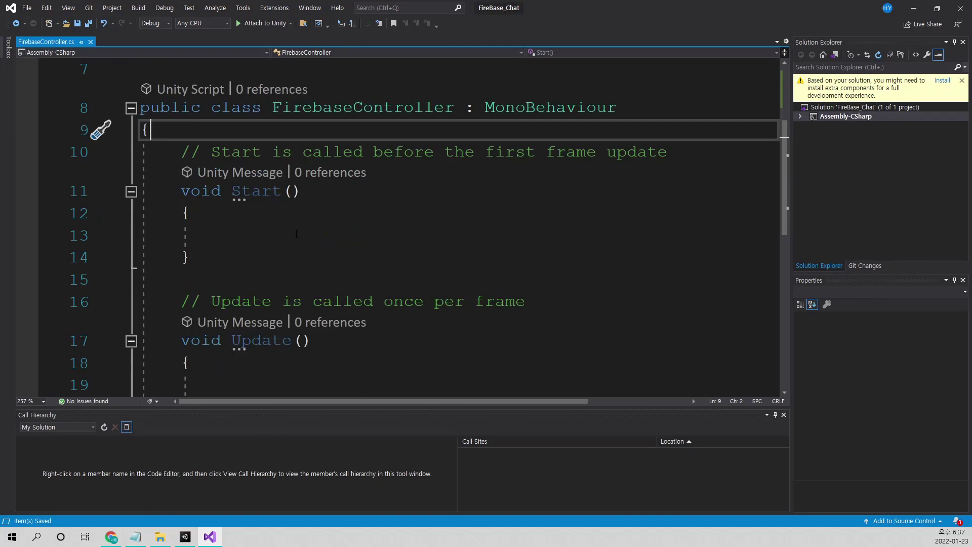
scroll(456, 227, up, 1)
click(118, 538)
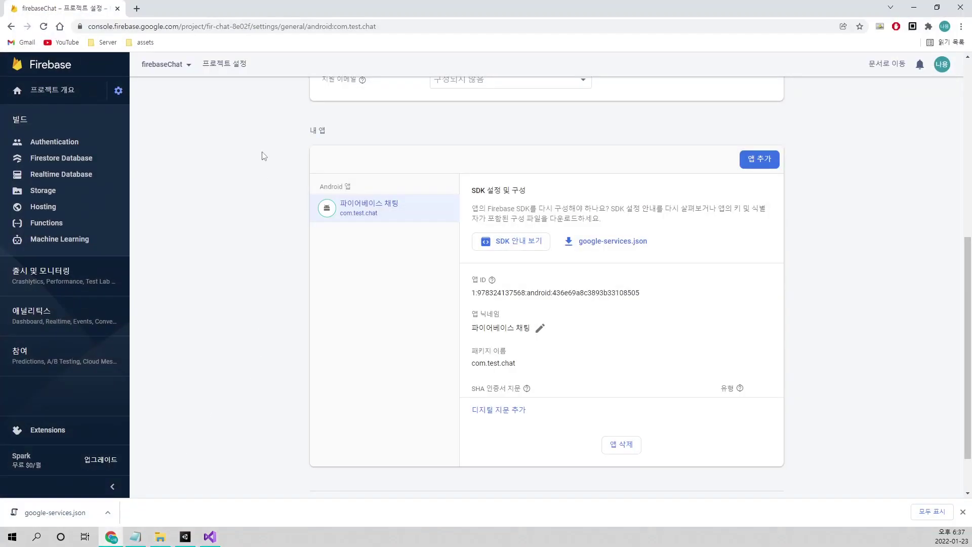
- Open the Firebase docs' Unity getting-started guide and scroll to the step 5 code sample
click(878, 65)
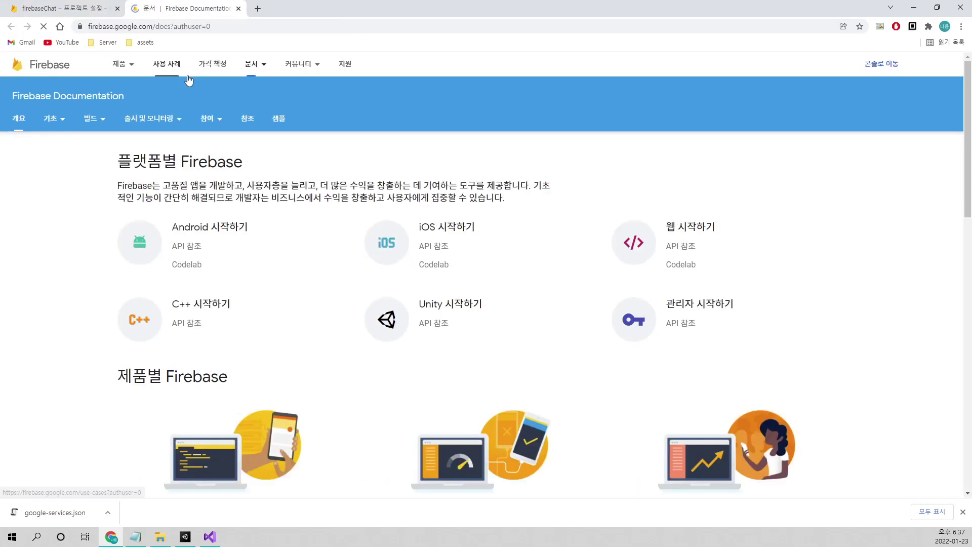
click(468, 305)
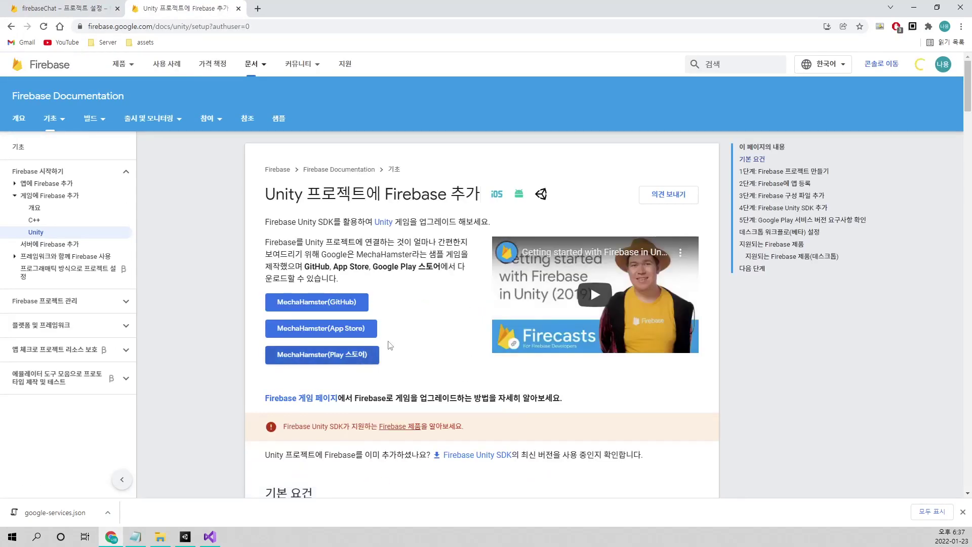
scroll(521, 297, down, 4)
scroll(520, 297, down, 4)
scroll(482, 296, down, 3)
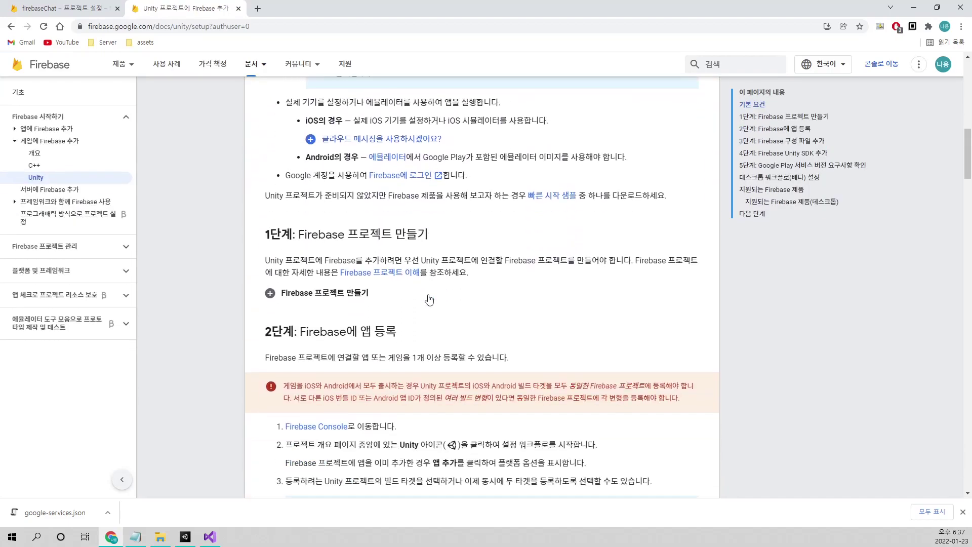
scroll(405, 292, down, 5)
scroll(348, 290, down, 2)
scroll(349, 290, down, 1)
scroll(364, 268, down, 4)
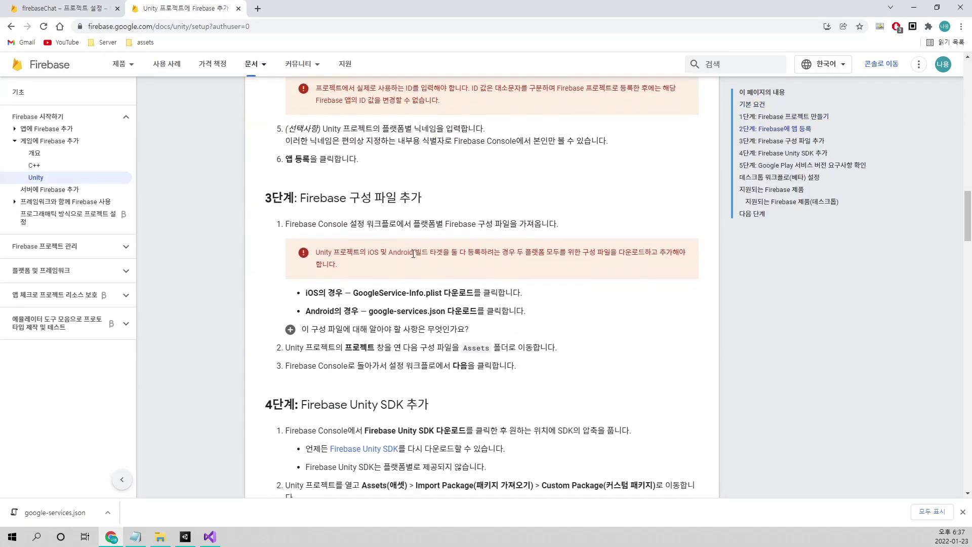
scroll(385, 238, down, 4)
scroll(410, 203, down, 4)
scroll(411, 203, down, 4)
scroll(385, 215, down, 4)
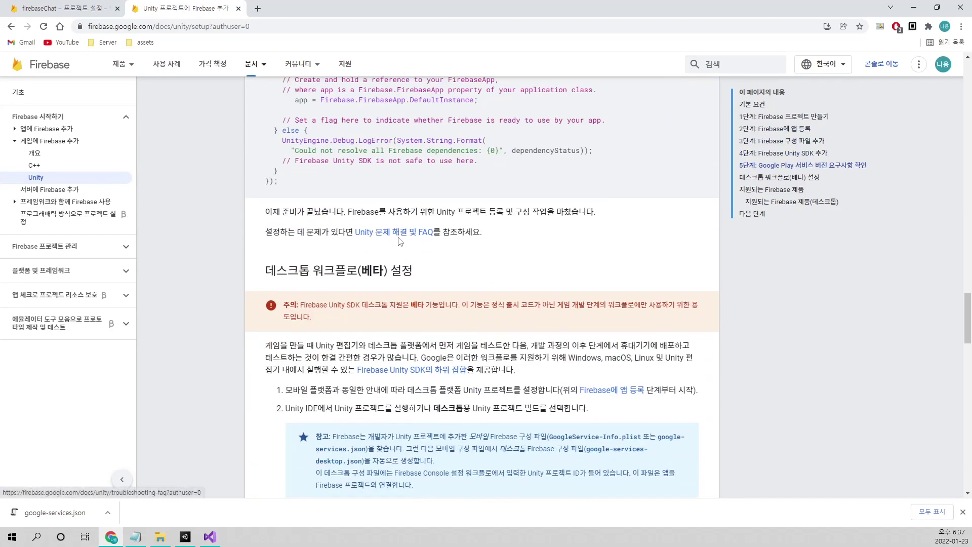
scroll(354, 231, up, 2)
scroll(329, 242, up, 2)
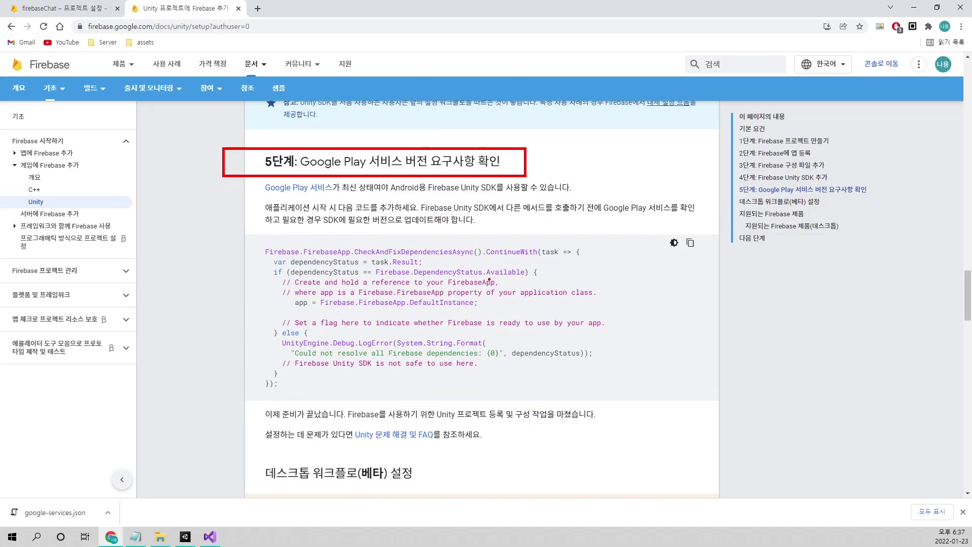
- Highlight the CheckAndFixDependenciesAsync sample code, then return to the script in Visual Studio
drag(256, 247, 617, 405)
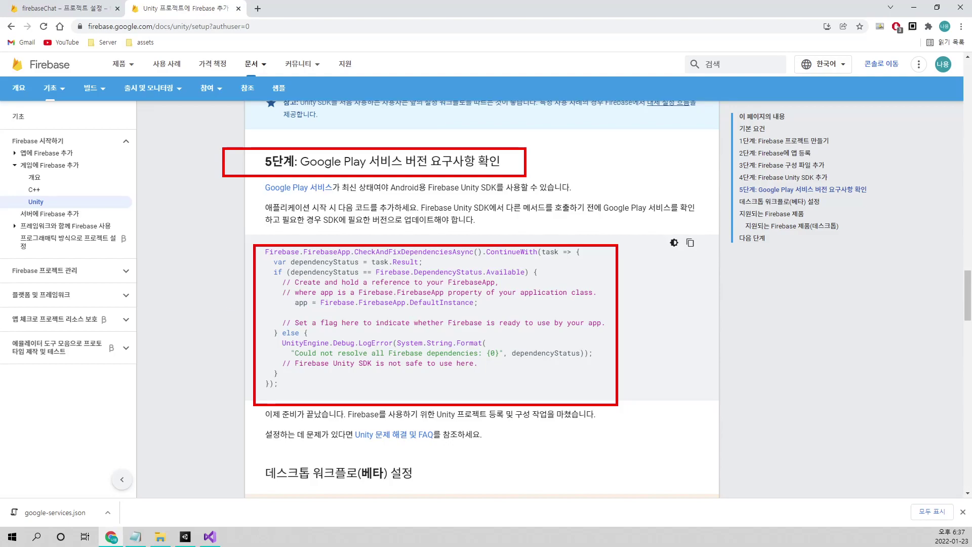
key(Escape)
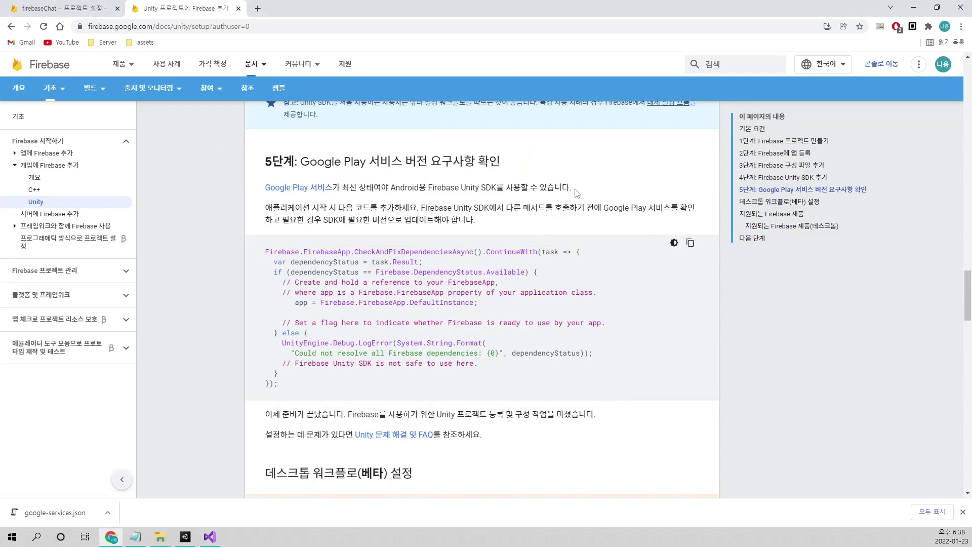
click(207, 539)
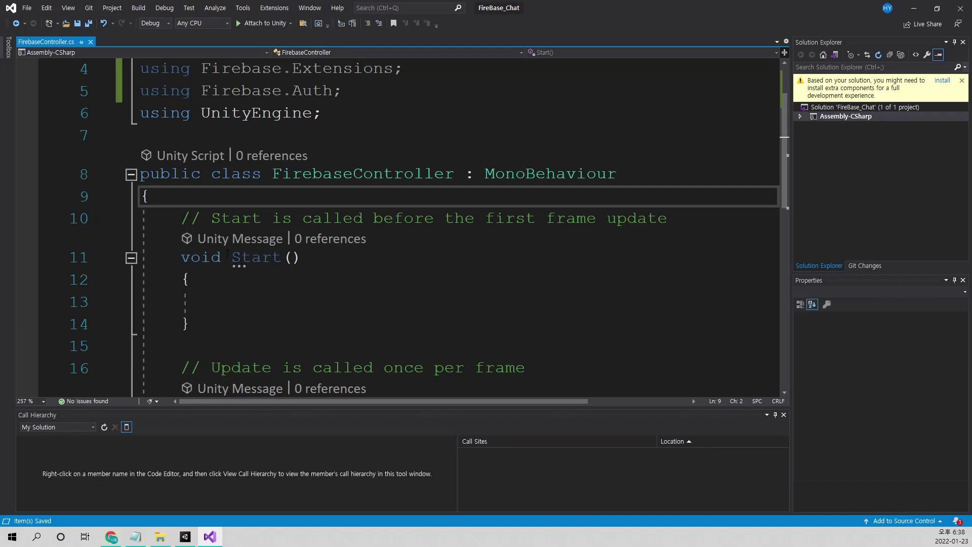
- In Start, type Firebase.FirebaseApp, correcting the typo along the way
click(286, 294)
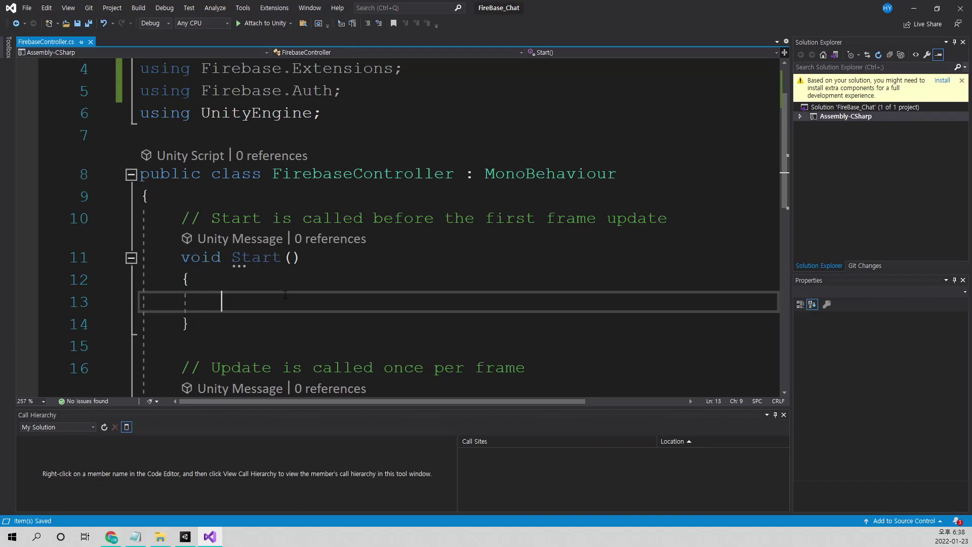
text(F)
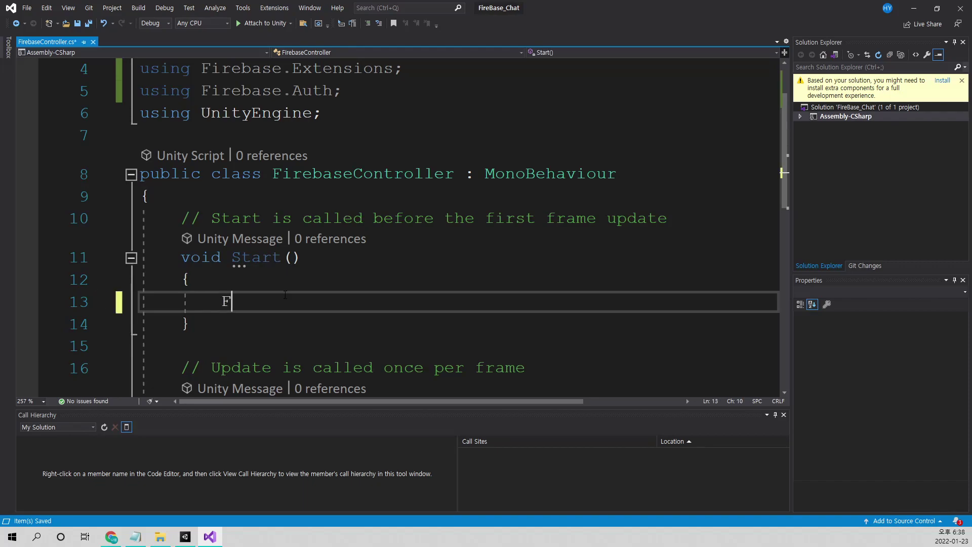
text(irebas)
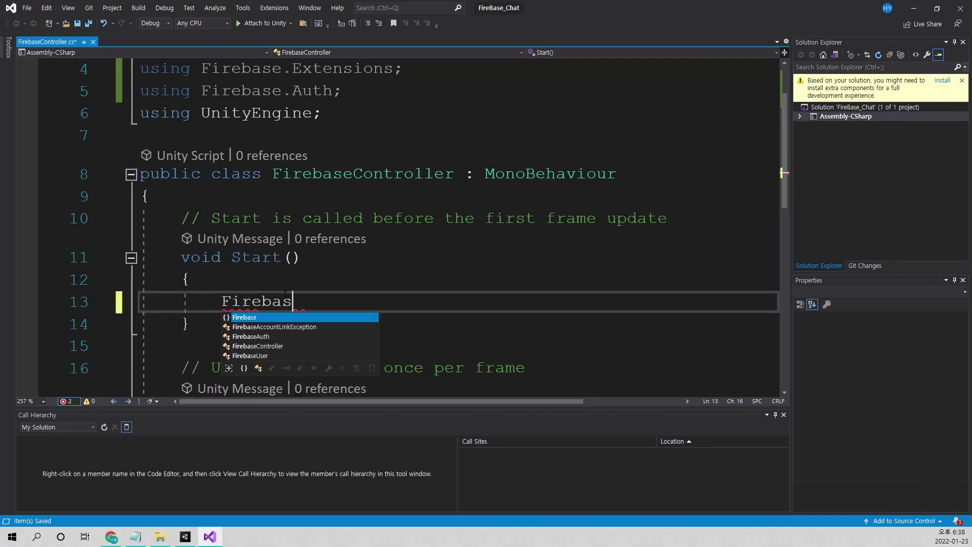
text(e.Fri)
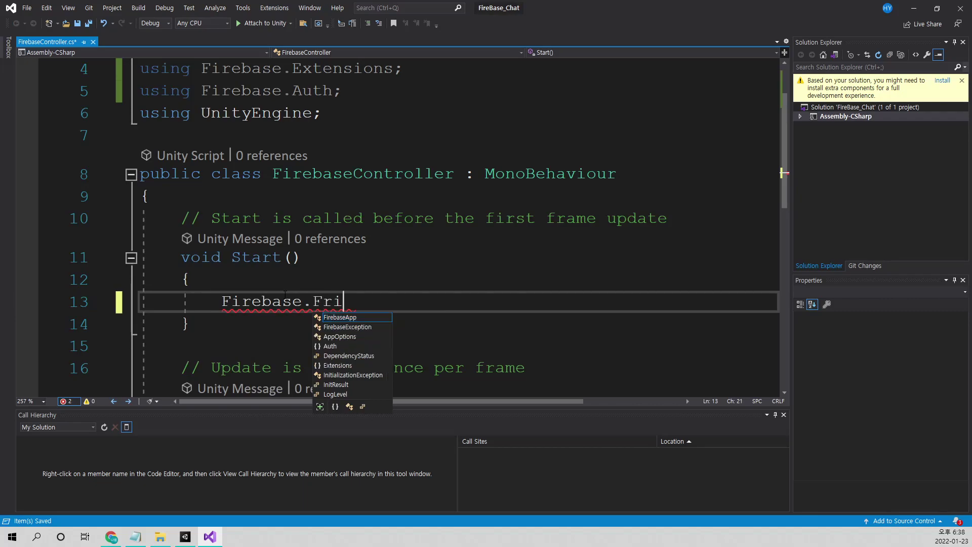
key(BackSpace)
key(BackSpace)
text(ire)
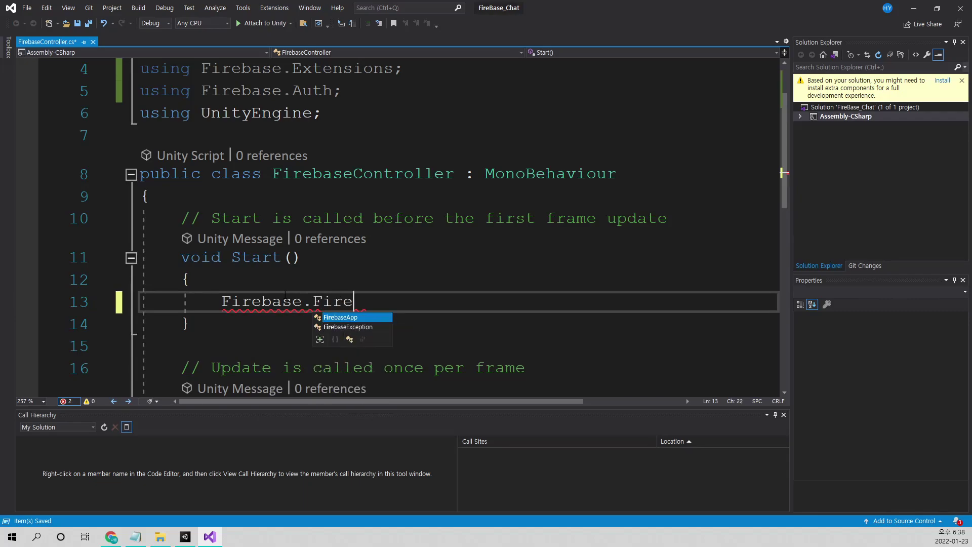
text(base)
key(Tab)
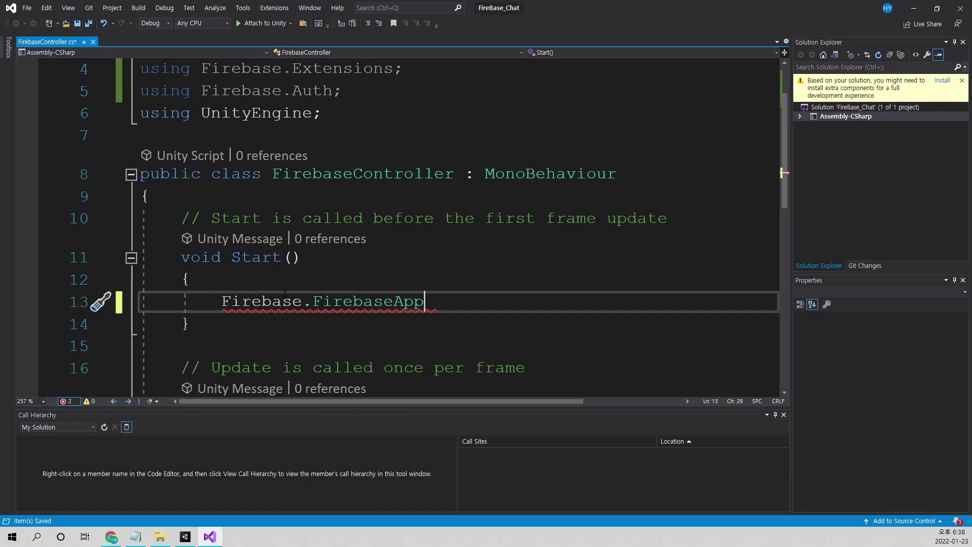
- Complete the call as CheckAndFixDependenciesAsync() and begin chaining with .Con
text(.Checc)
key(BackSpace)
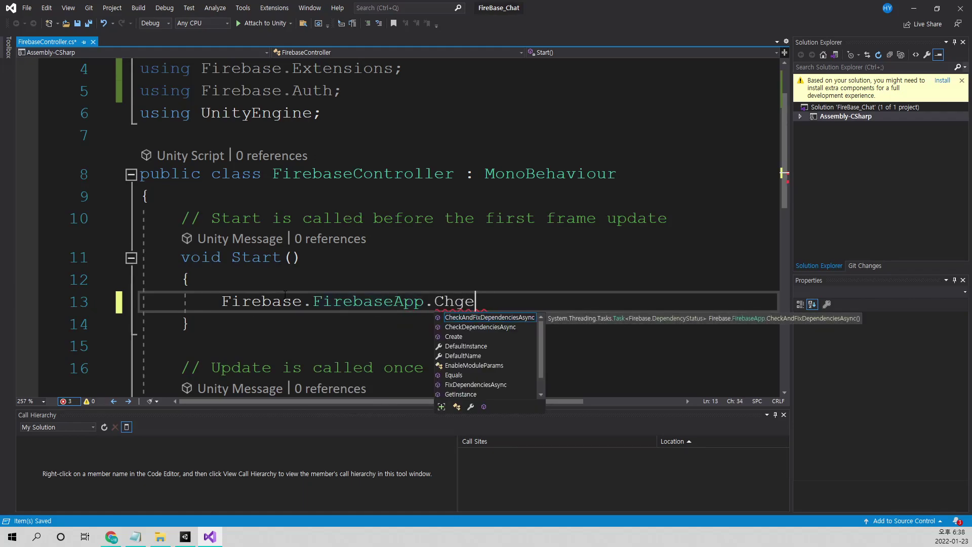
key(BackSpace)
key(BackSpace)
text(ck)
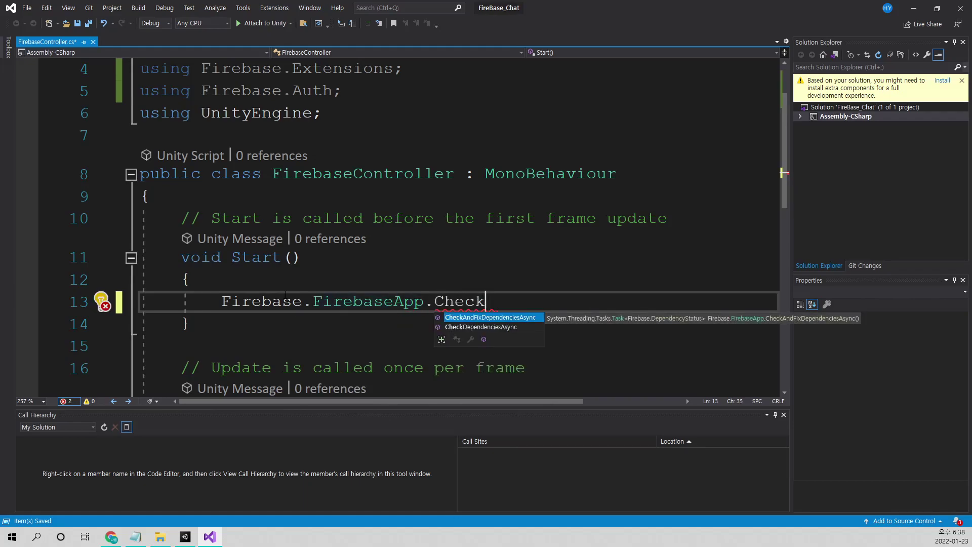
key(Tab)
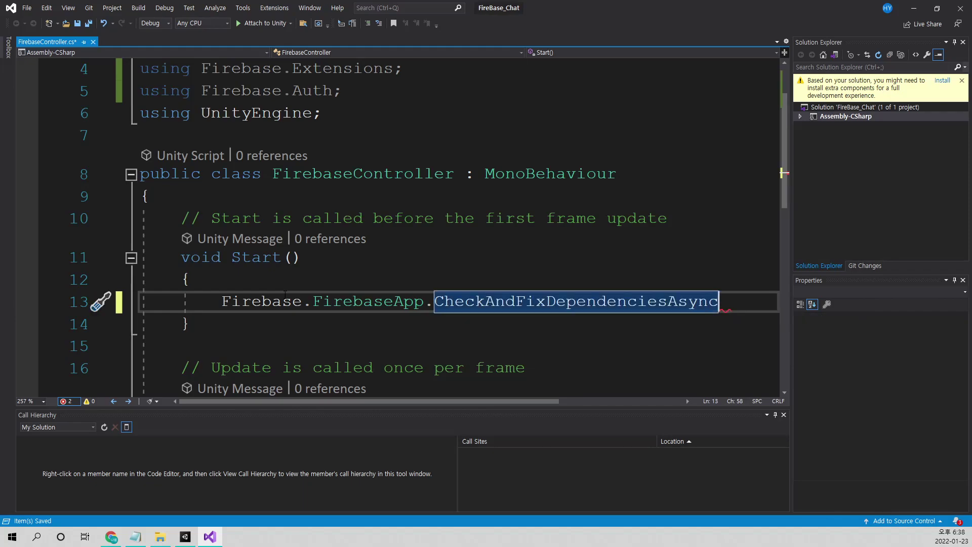
text(())
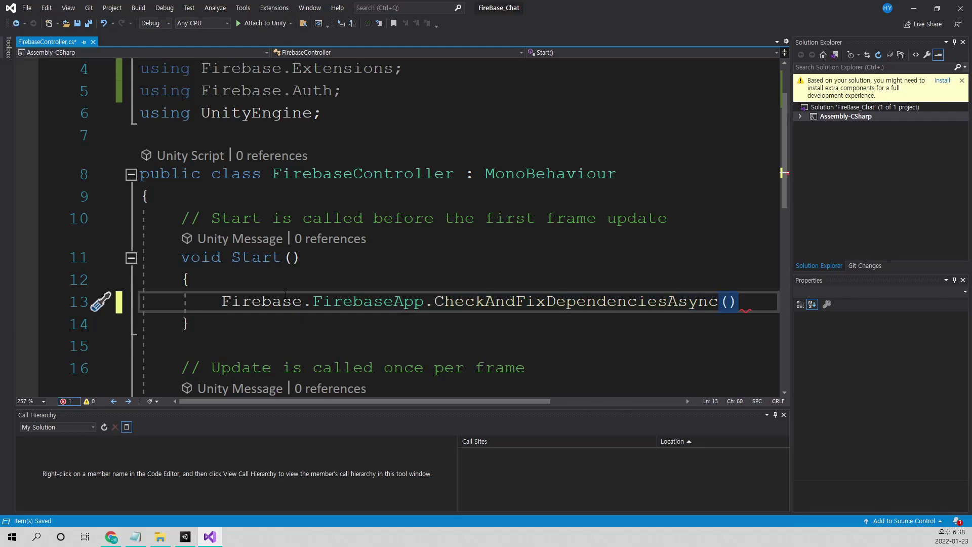
key(alt+Tab)
click(743, 292)
text(.)
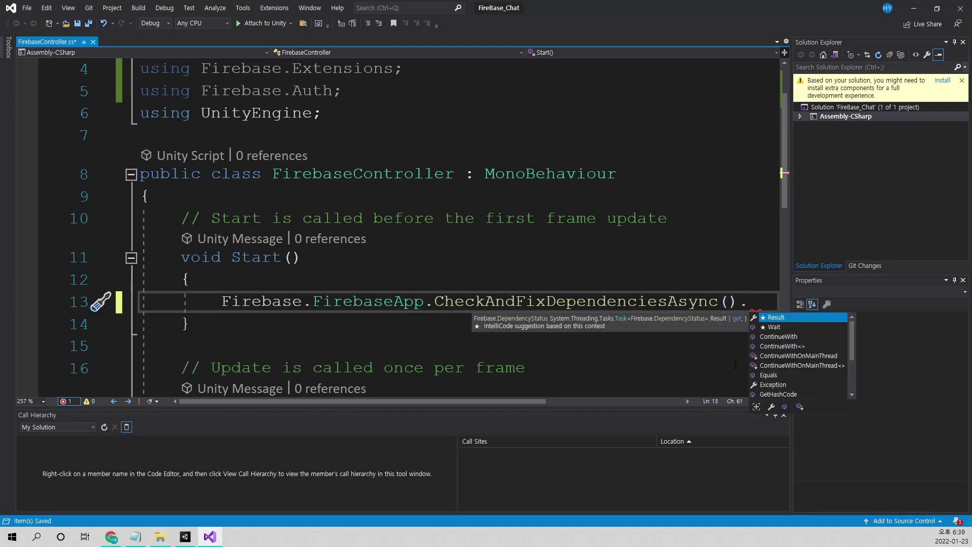
text(Con)
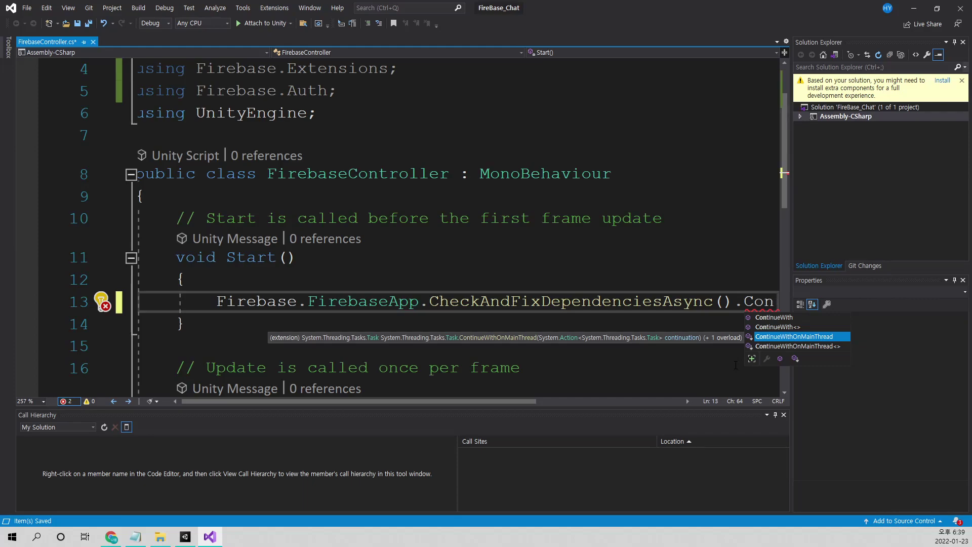
- Complete .ContinueWithOnMainThread( and move it onto its own line
key(Tab)
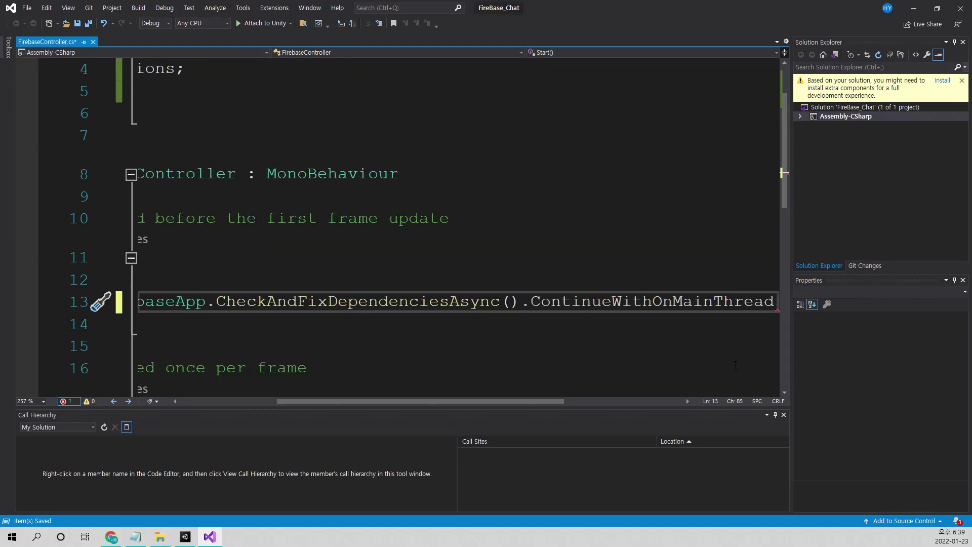
text(()
key(Left)
key(Left)
key(Left)
key(Left)
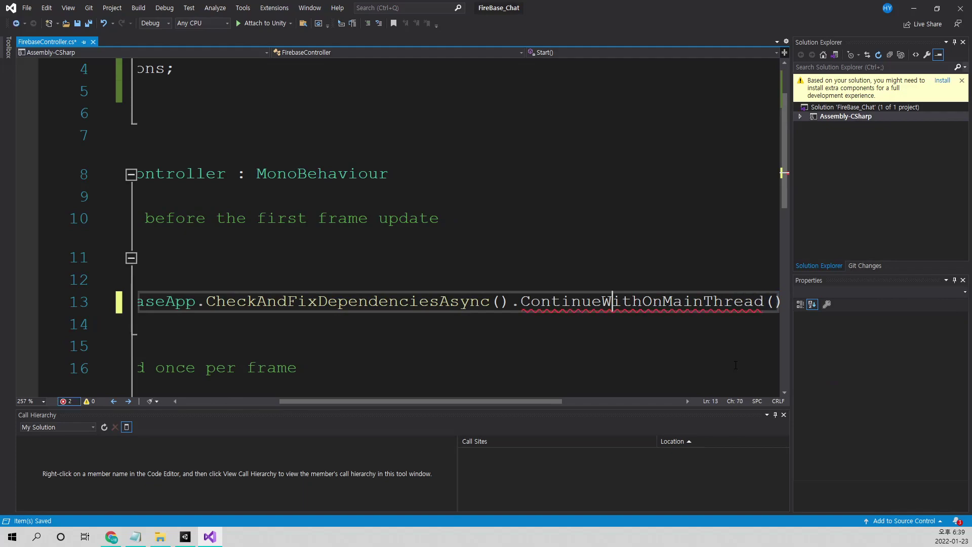
key(Left)
key(Left)
key(Left)
key(Return)
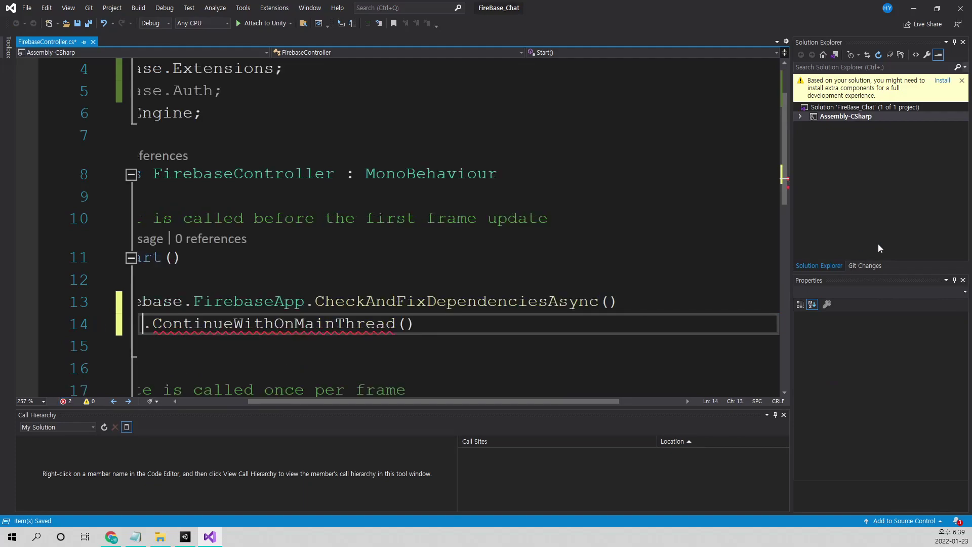
drag(526, 404, 463, 403)
click(539, 329)
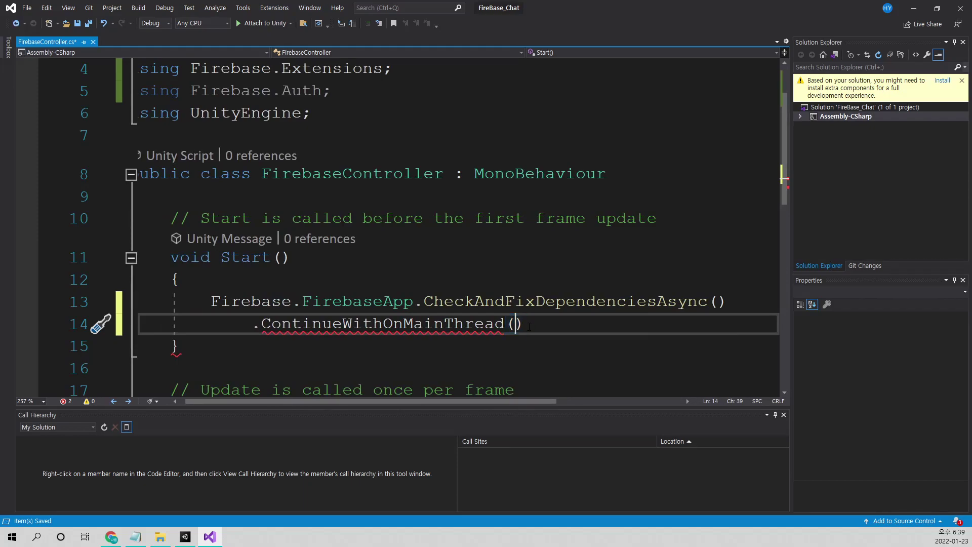
key(BackSpace)
key(BackSpace)
text(()
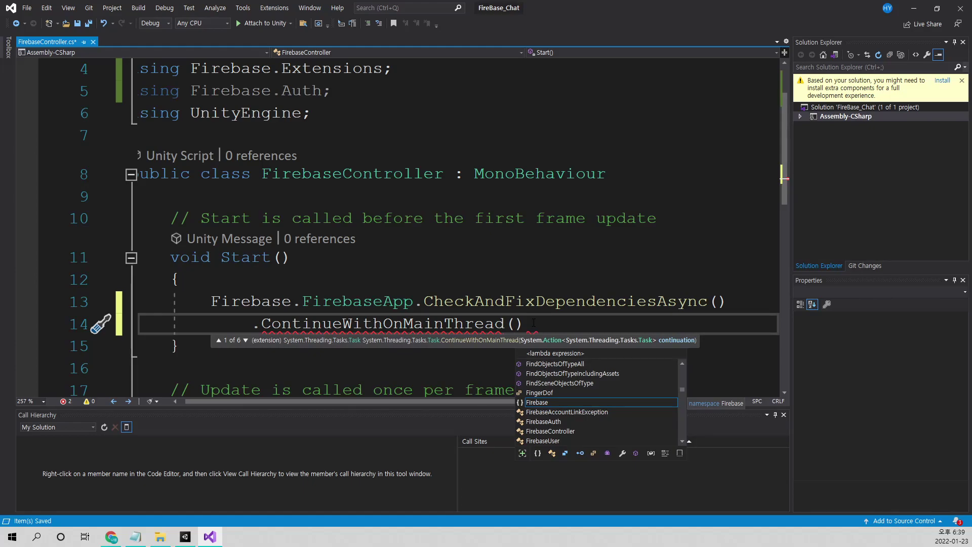
- Add a task => { } lambda body, end the statement with a semicolon, and save
text(Tas)
key(BackSpace)
key(BackSpace)
key(BackSpace)
text(task)
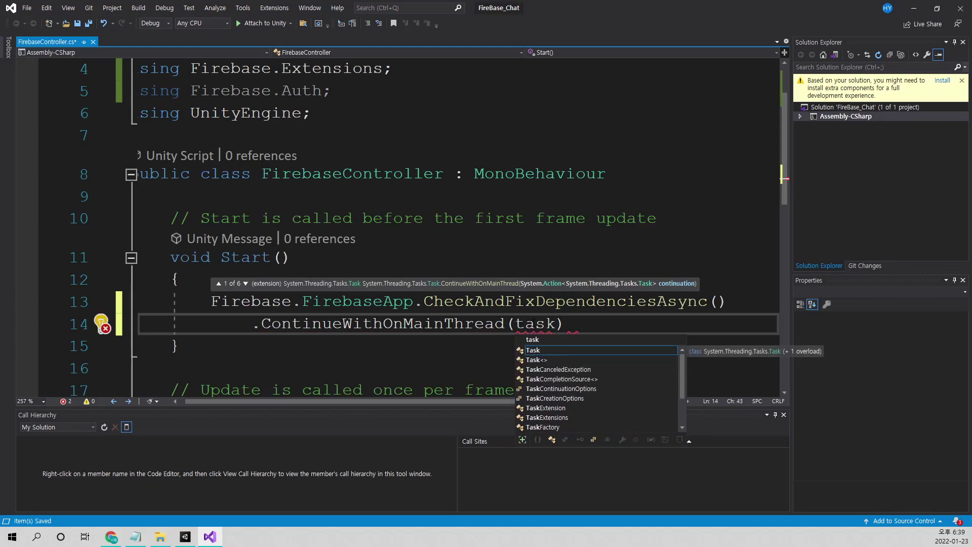
text( =>)
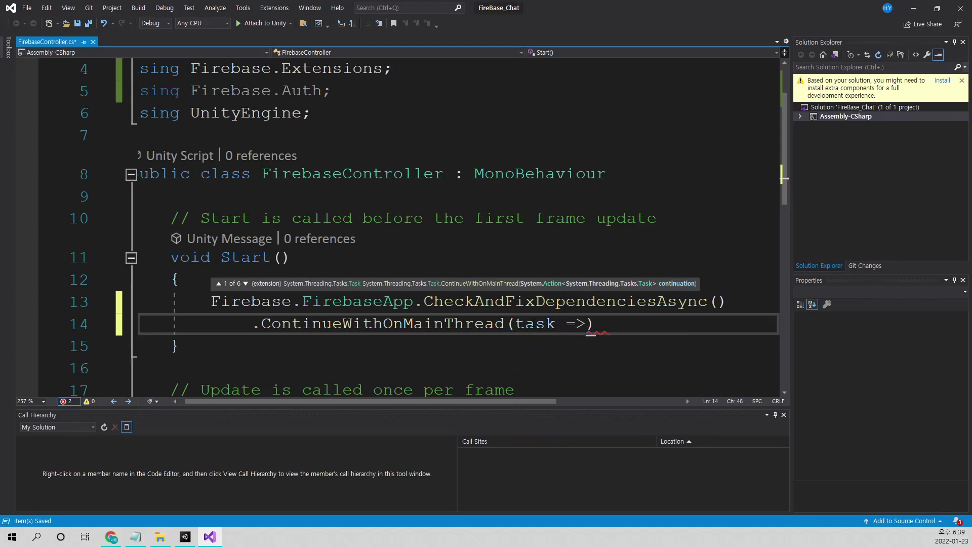
key(Return)
text({)
key(Return)
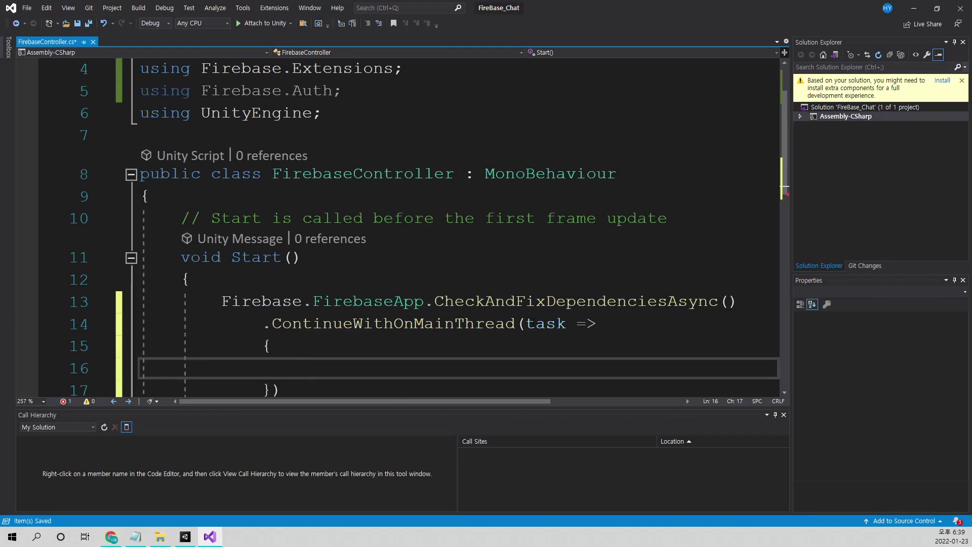
scroll(497, 339, down, 2)
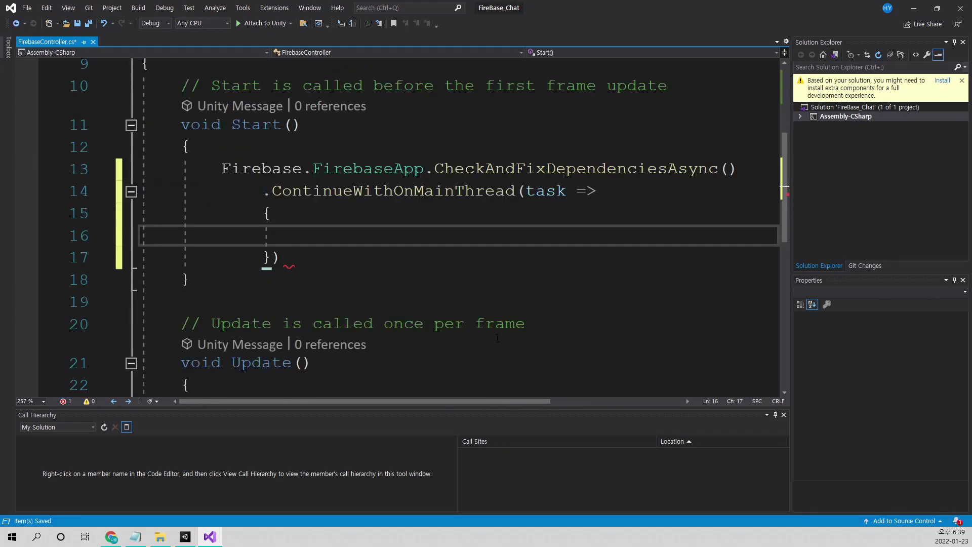
click(307, 258)
text(;)
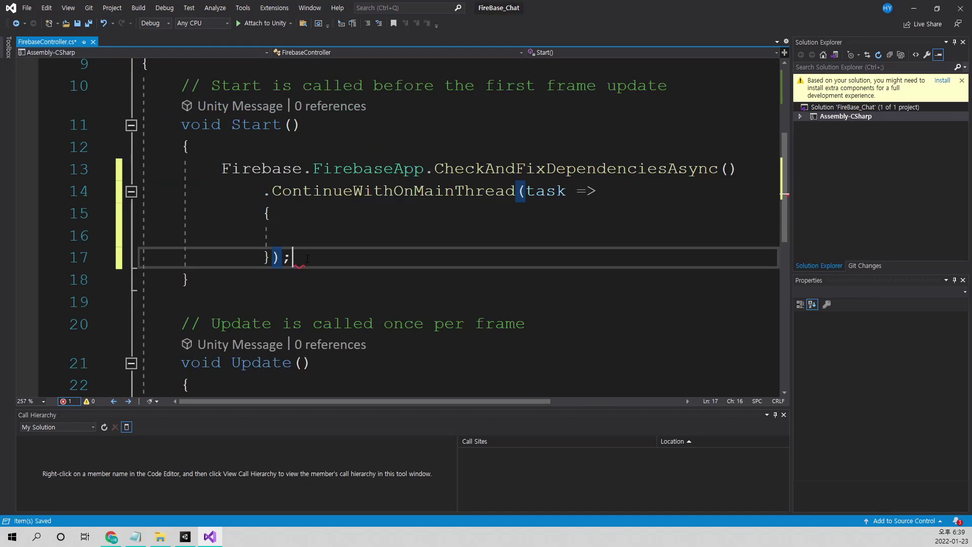
key(ctrl+s)
click(290, 236)
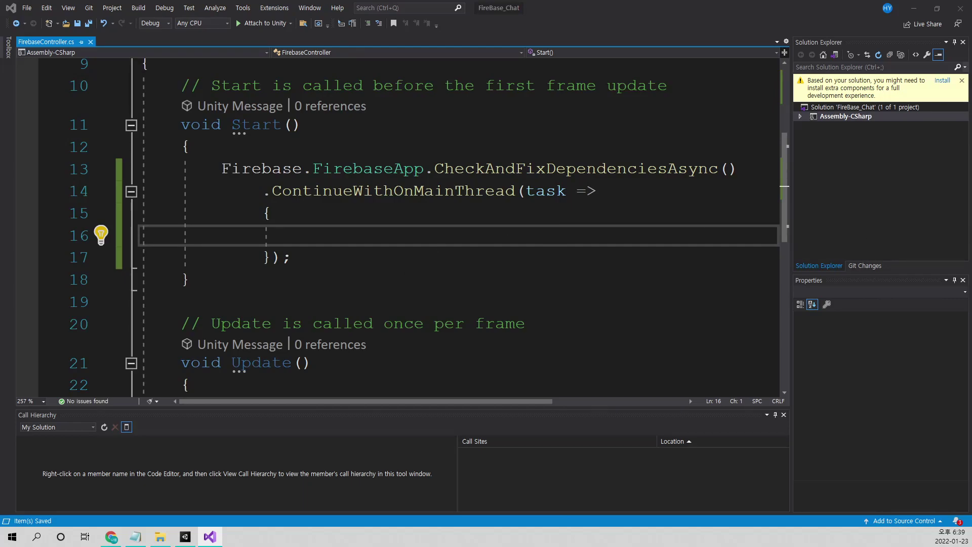
click(391, 233)
- Type task.Result inside the lambda and wrap it in an if( condition
text(task.)
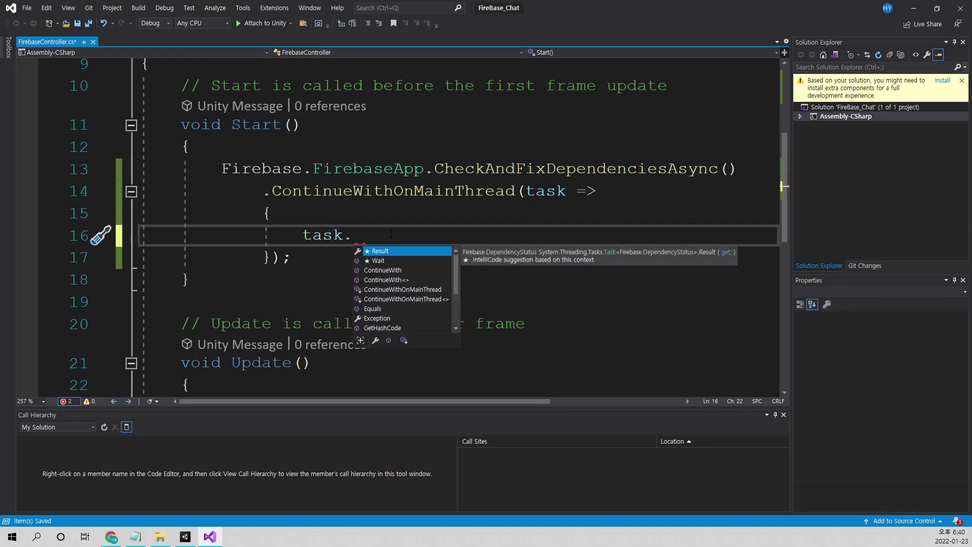
key(Tab)
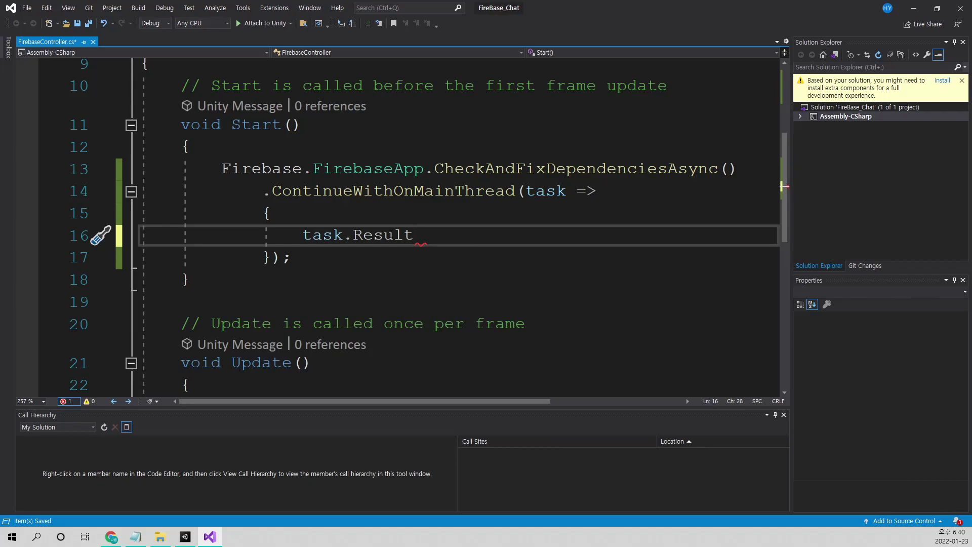
text(;)
mouse_move(362, 238)
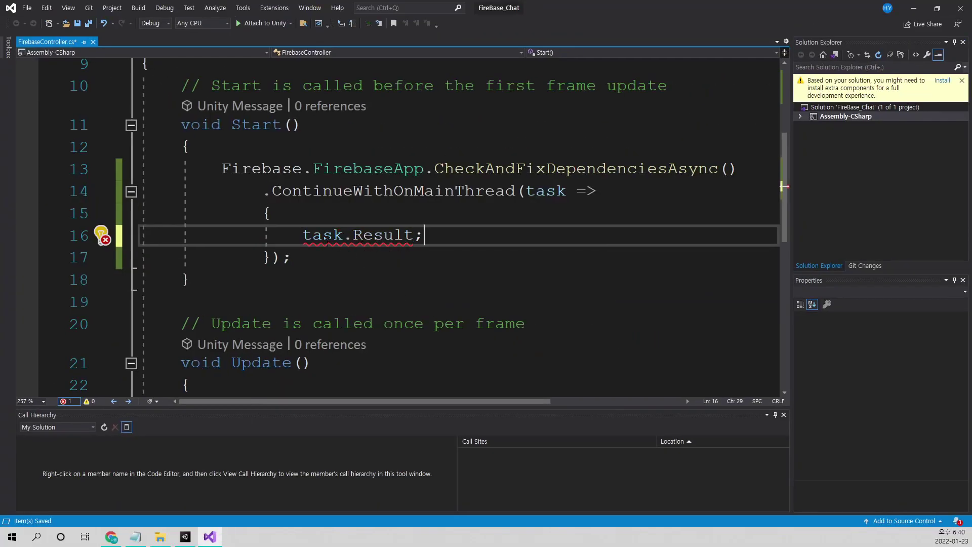
click(303, 236)
text(if()
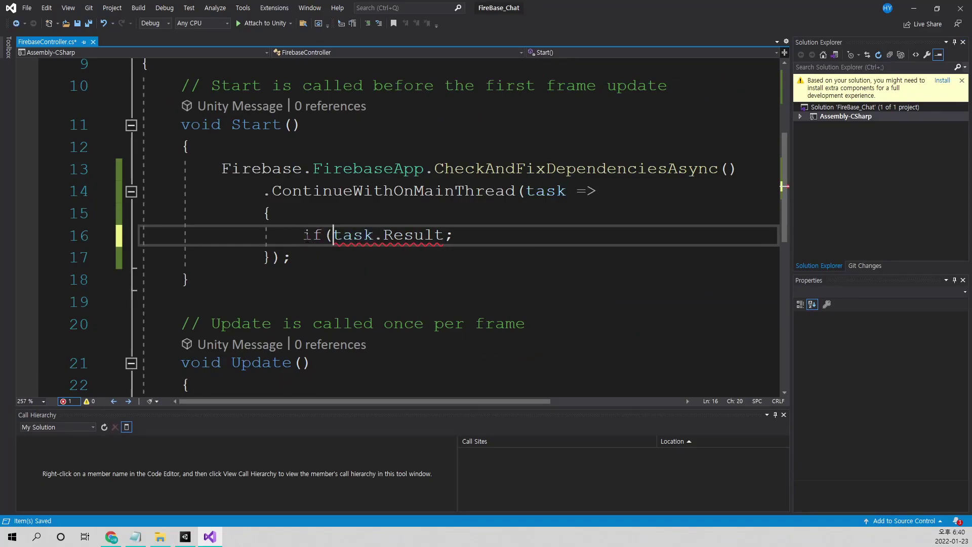
key(Right)
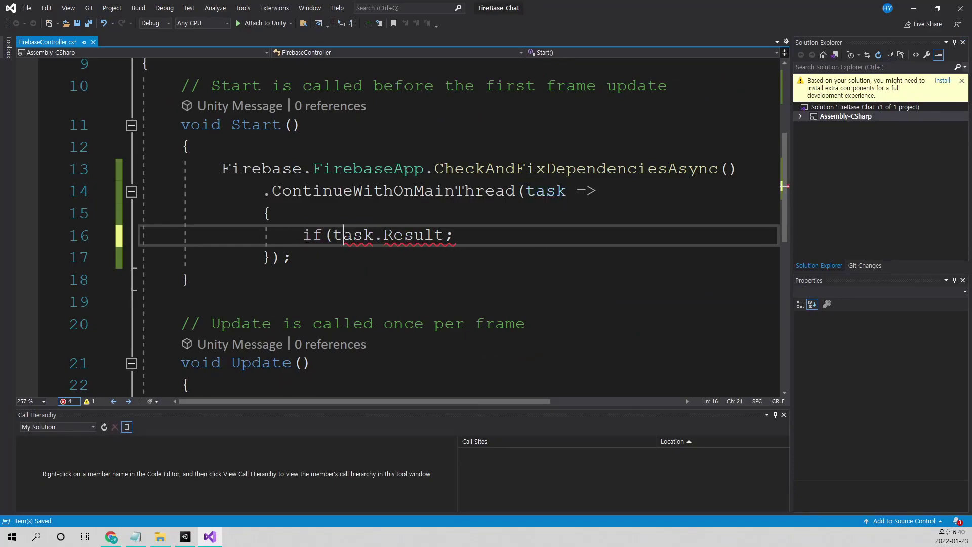
key(End)
key(BackSpace)
- Compare task.Result == Firebase.DependencyStatus.Available in the if condition
text(===)
key(BackSpace)
text(Fire)
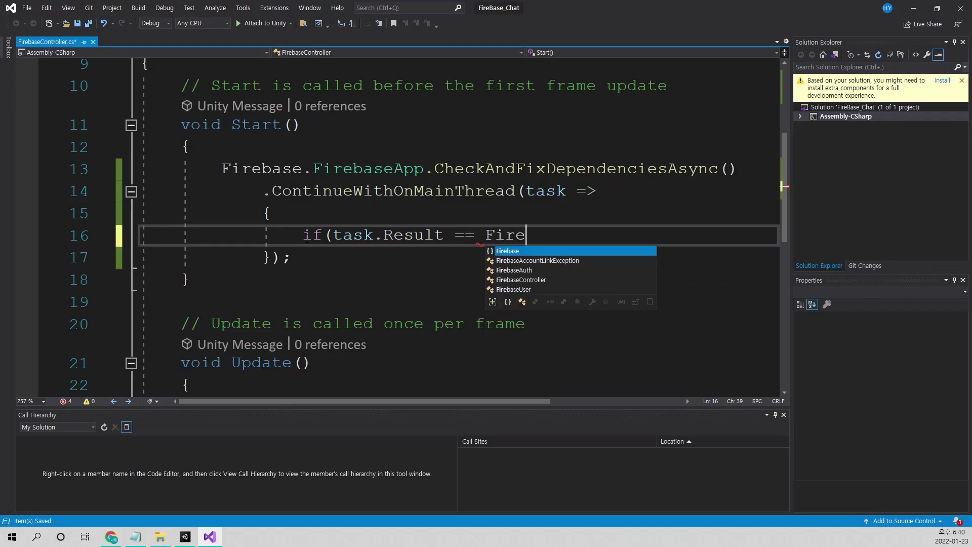
text(base.De)
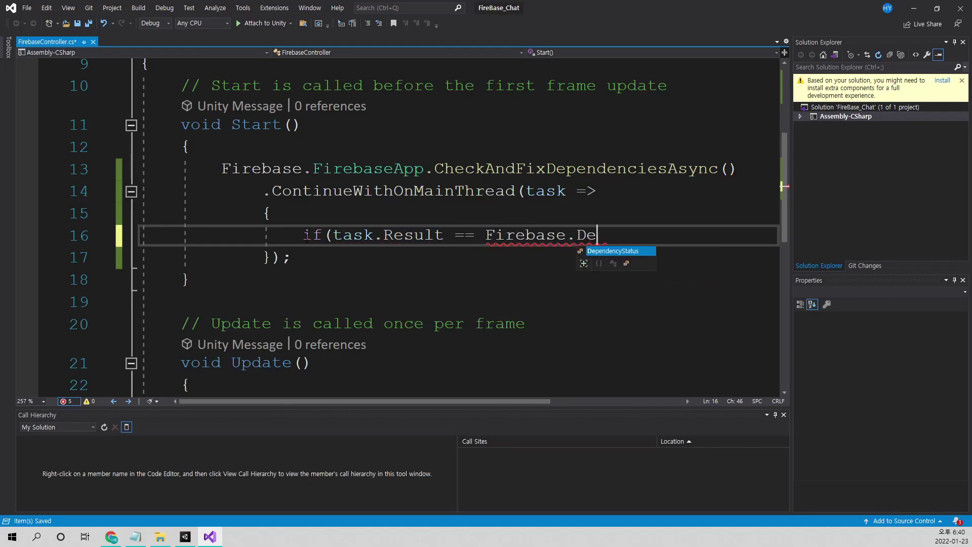
key(Tab)
text(.)
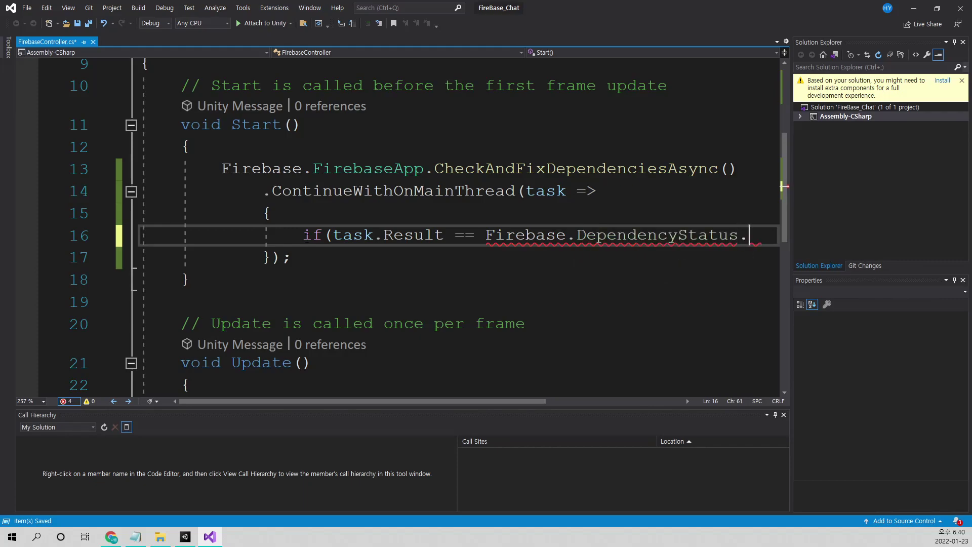
key(Tab)
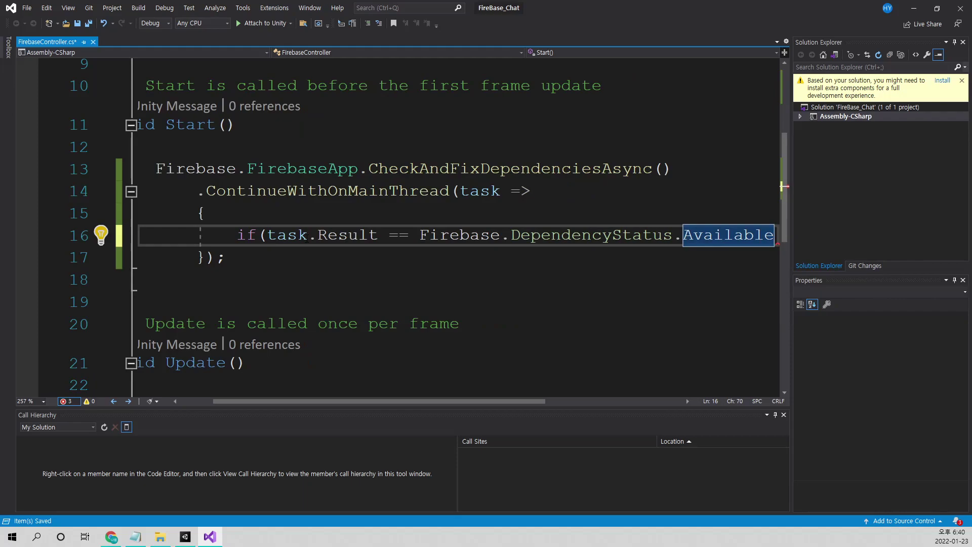
- Close the if condition and give it an empty braced success body
text())
key(Return)
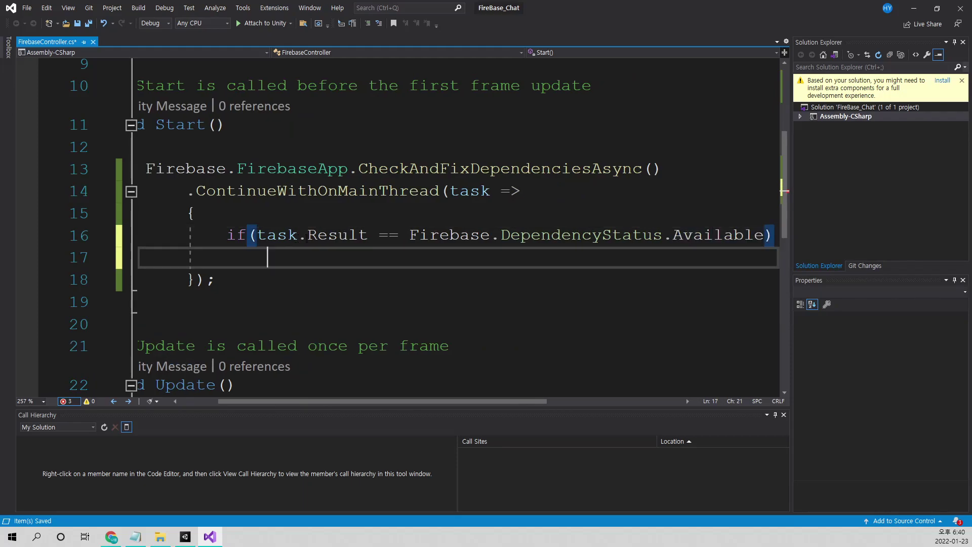
key(Return)
key(BackSpace)
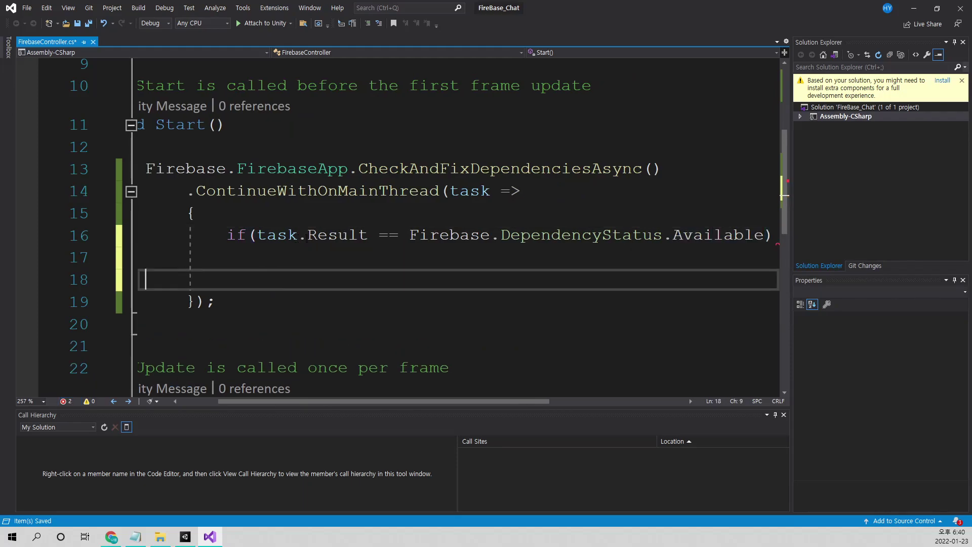
key(BackSpace)
key(BackSpace)
key(Return)
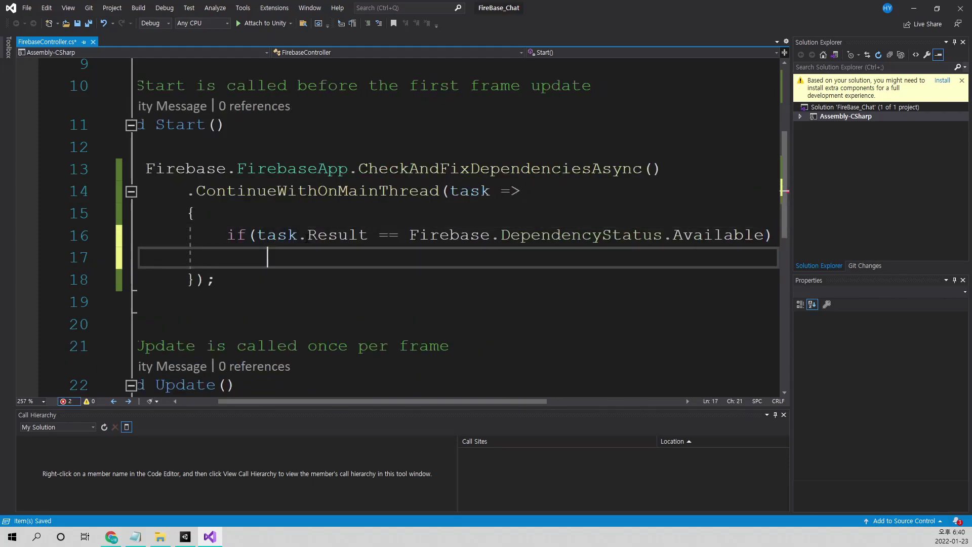
text({)
key(Return)
- Add an else block with braces below the if block
key(Down)
key(Return)
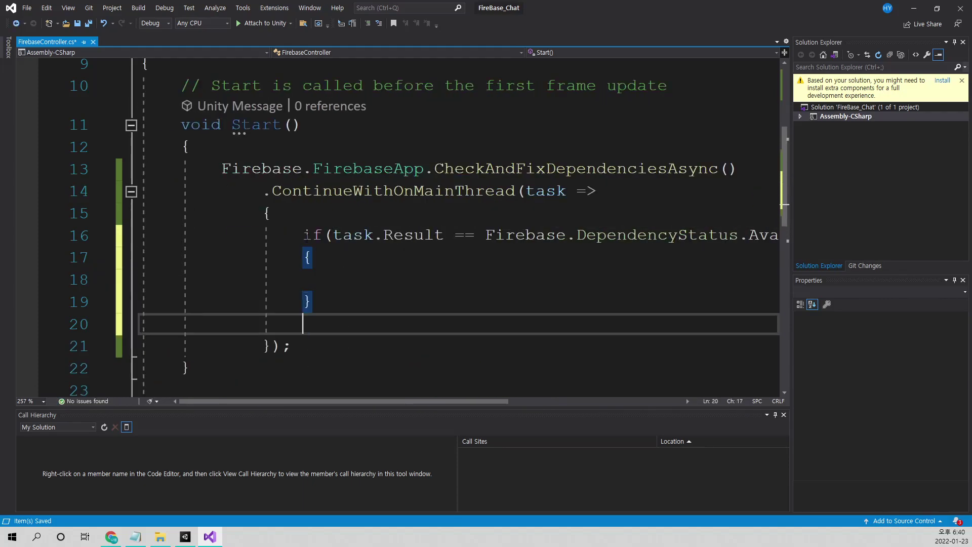
text(else)
key(Return)
text({)
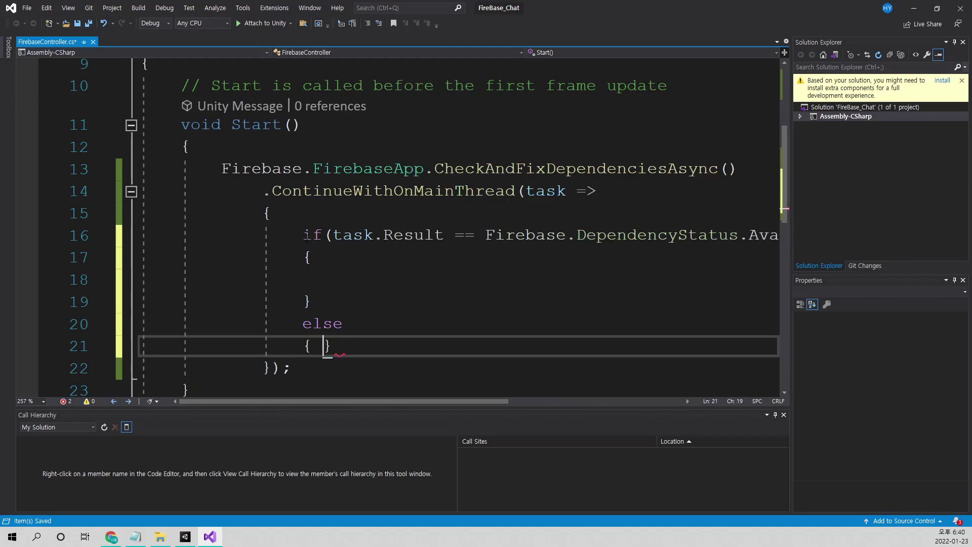
key(Return)
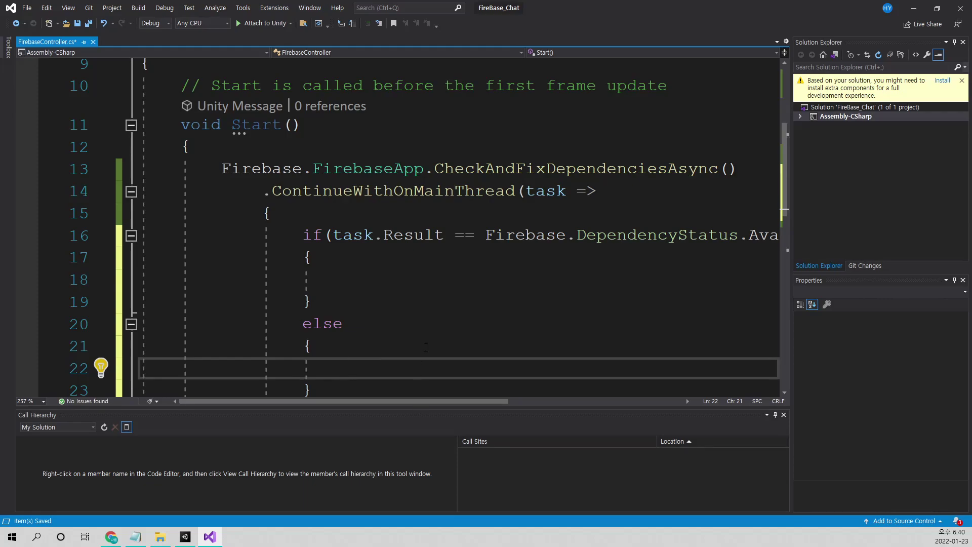
- Make the else branch log Debug.LogError("CheckAndFixDependenciesAsync Fail"); and save the file
text(Debug.)
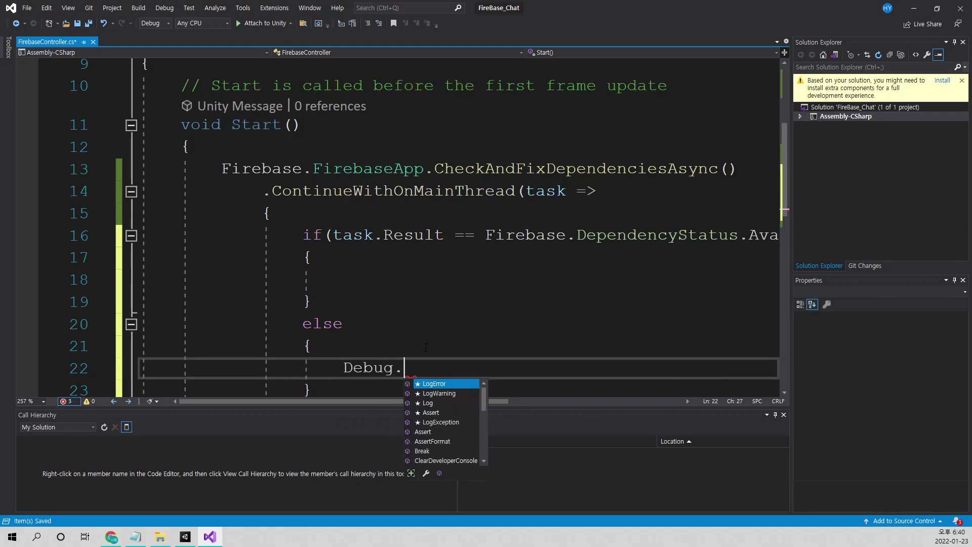
key(Tab)
text(()
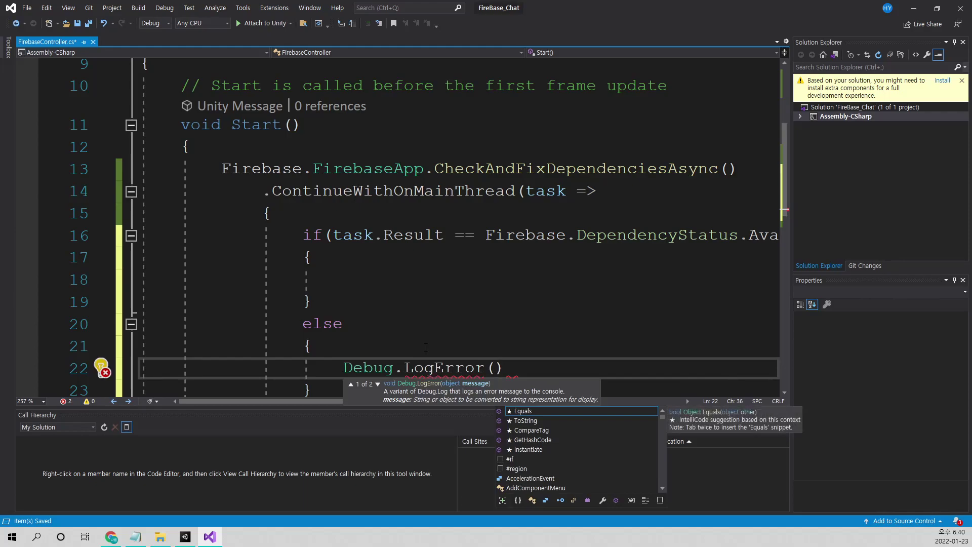
text(")
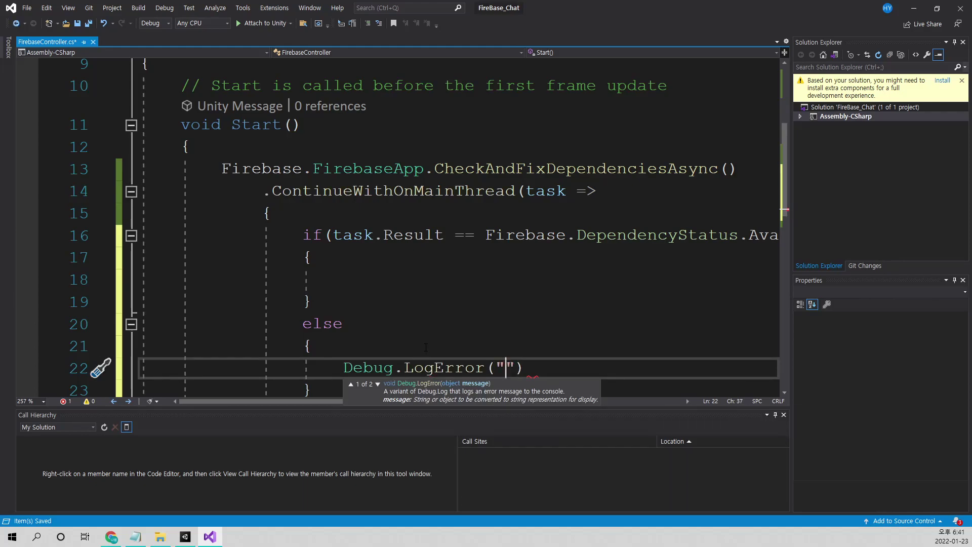
key(ctrl+minus)
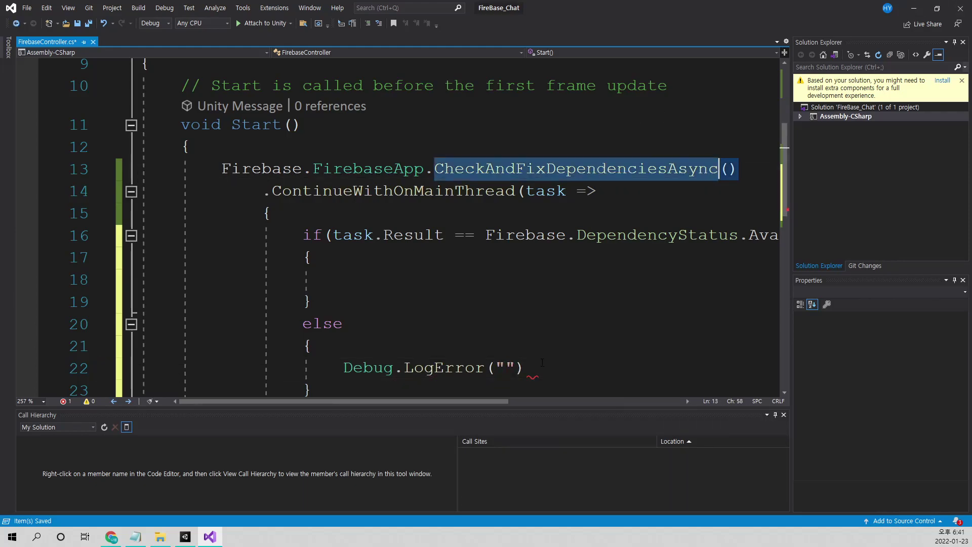
key(ctrl+c)
key(ctrl+minus)
key(ctrl+v)
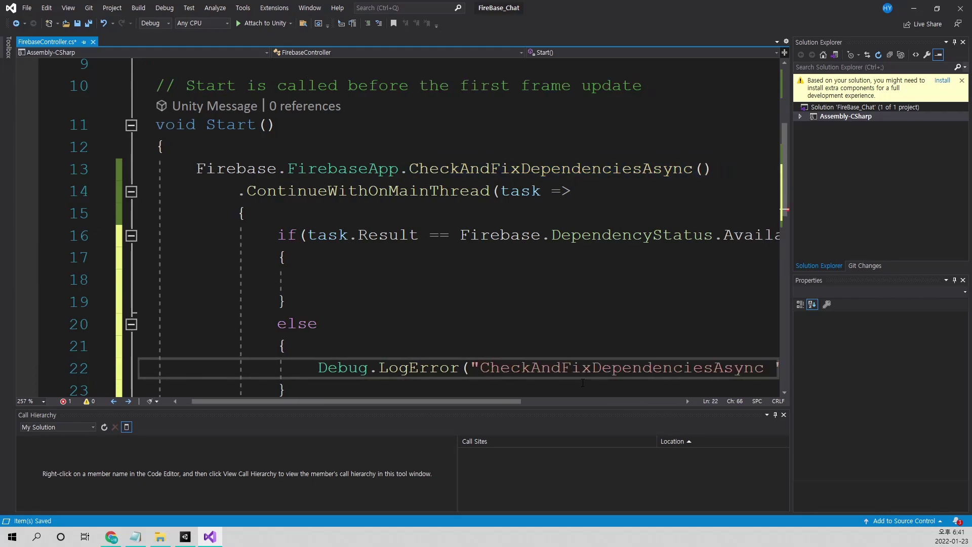
text(Fail)
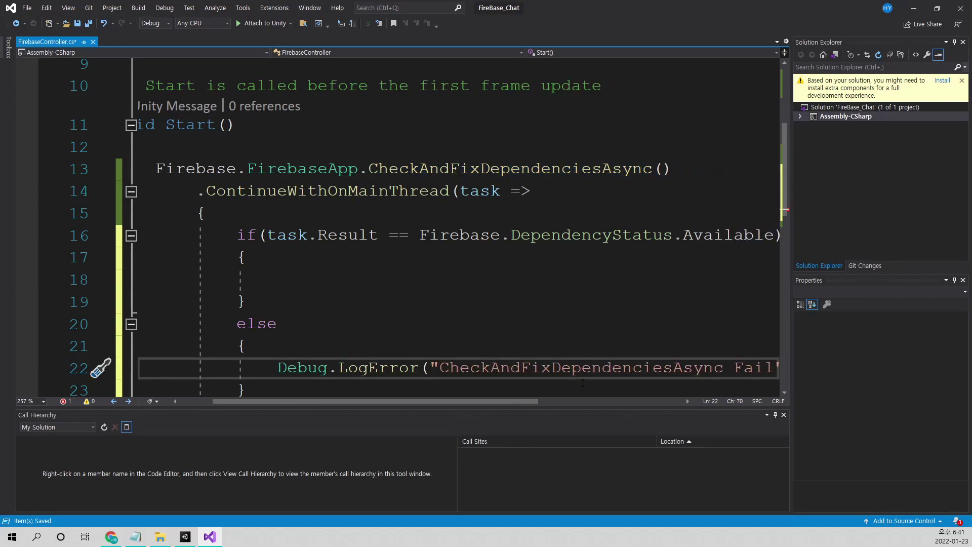
text(");)
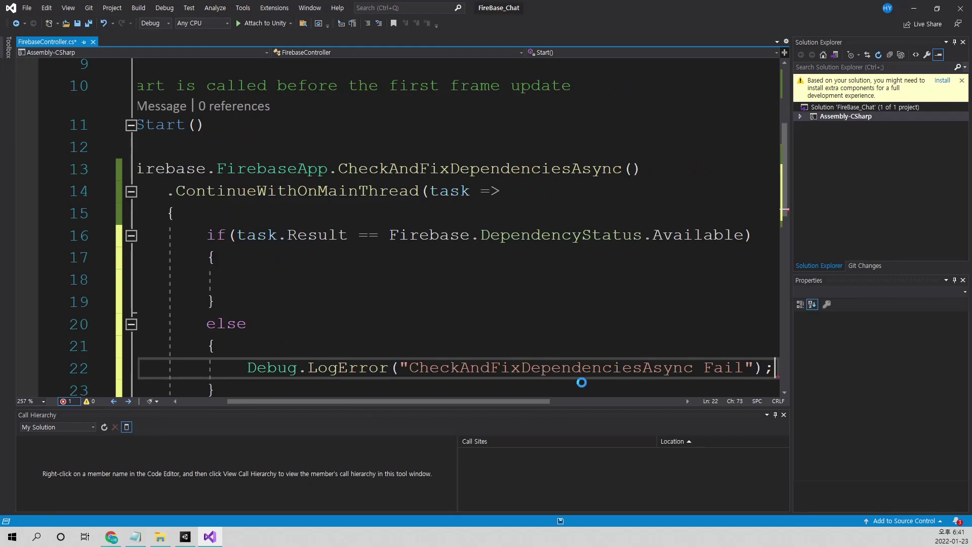
key(ctrl+s)
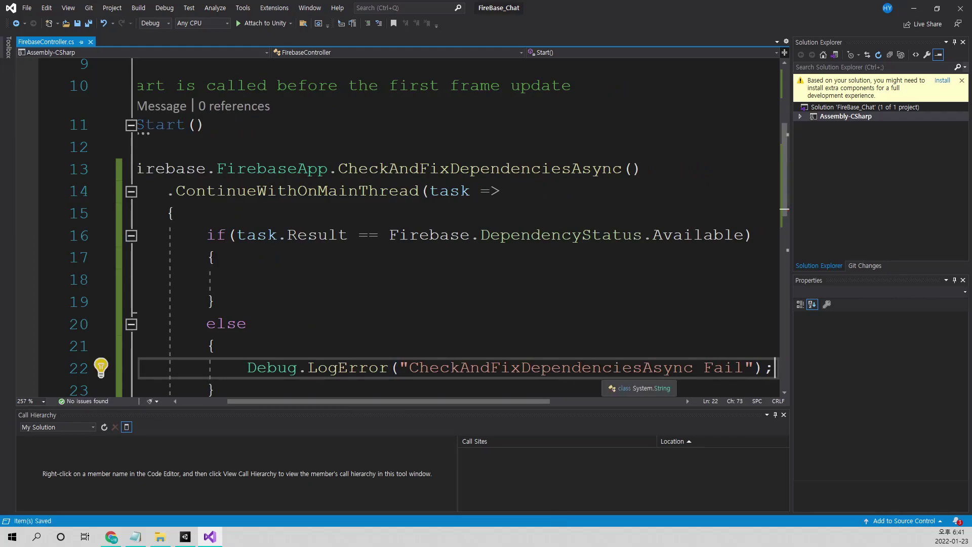
- Review FirebaseController.cs and place the caret after the Start method's closing brace
drag(455, 402, 407, 402)
scroll(371, 315, down, 1)
scroll(372, 316, down, 1)
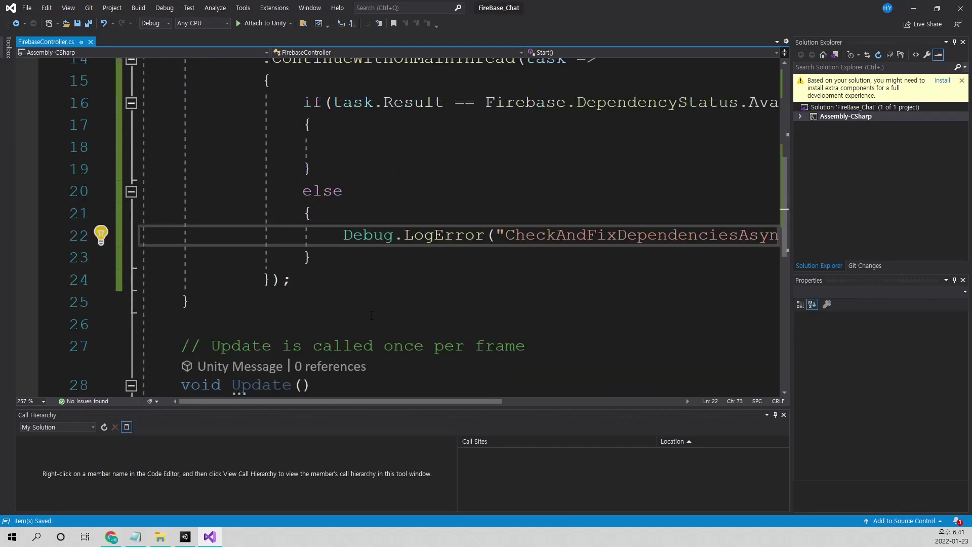
click(342, 147)
scroll(342, 146, up, 2)
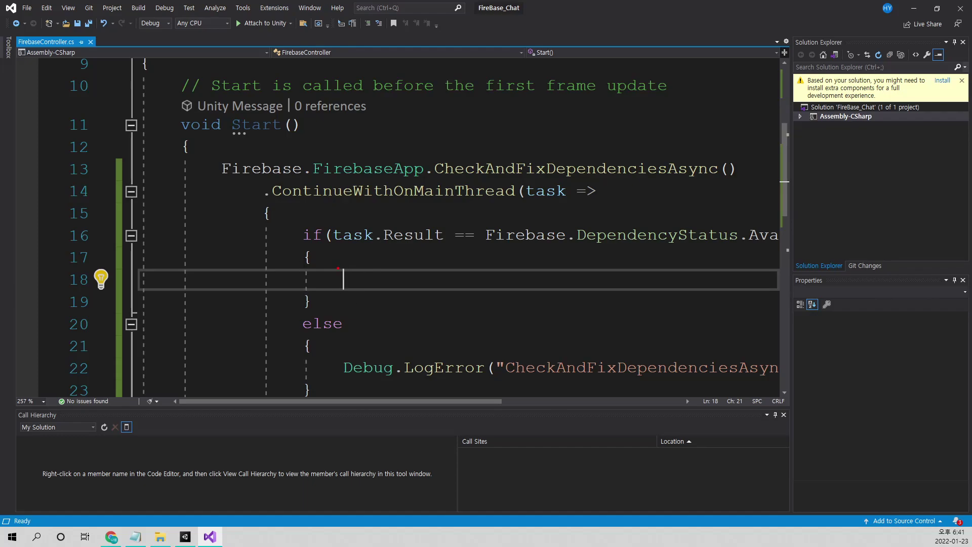
drag(293, 278, 764, 248)
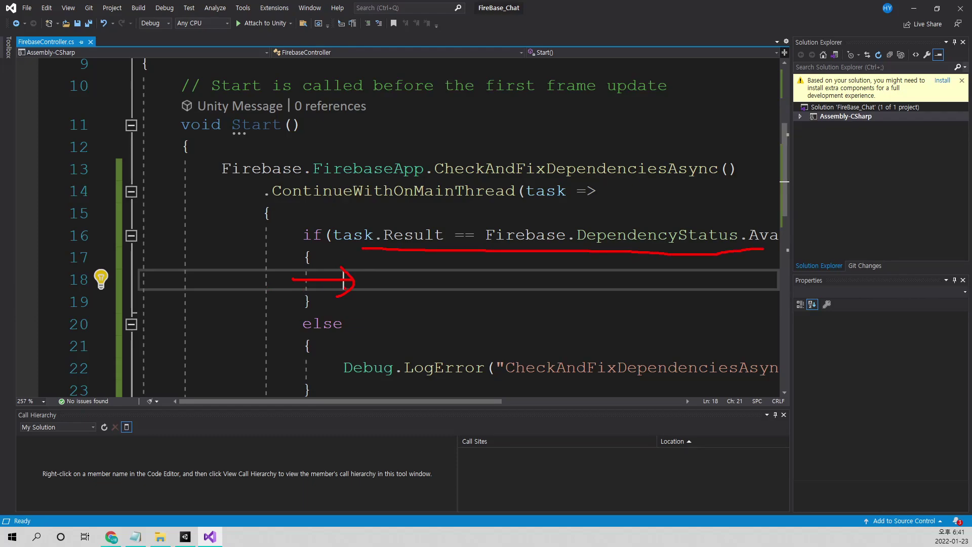
scroll(218, 185, down, 4)
click(218, 185)
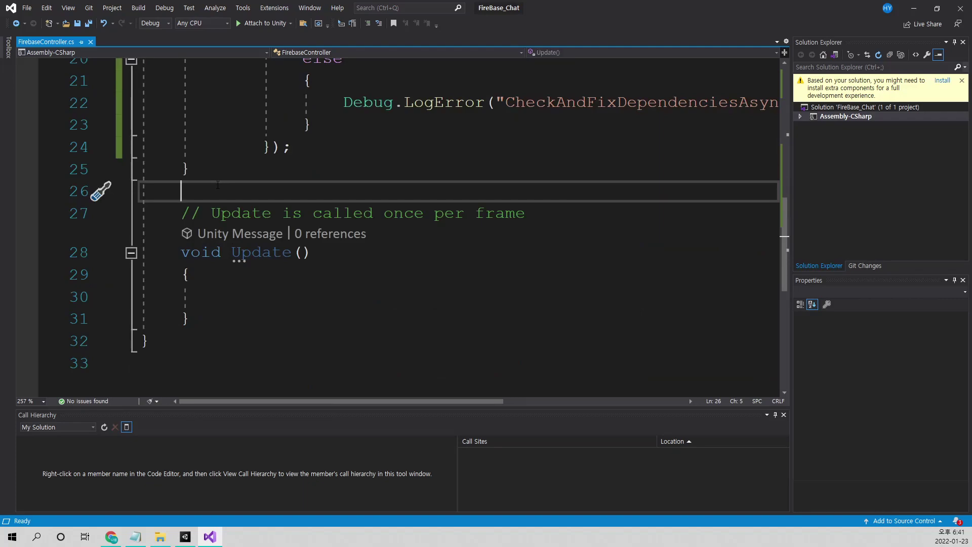
- Declare private void FirebaseInit() on a new line below the Start method
key(Return)
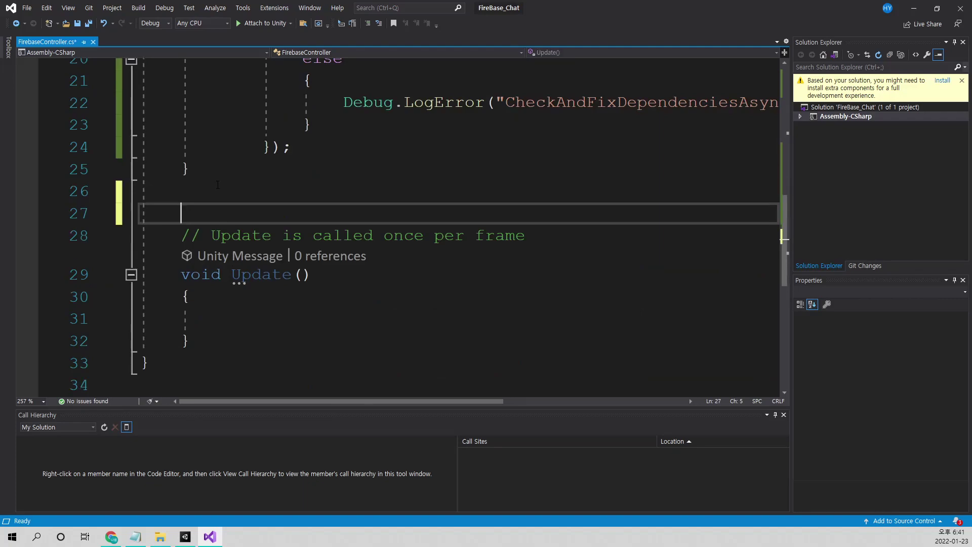
key(Up)
key(Return)
text(pr)
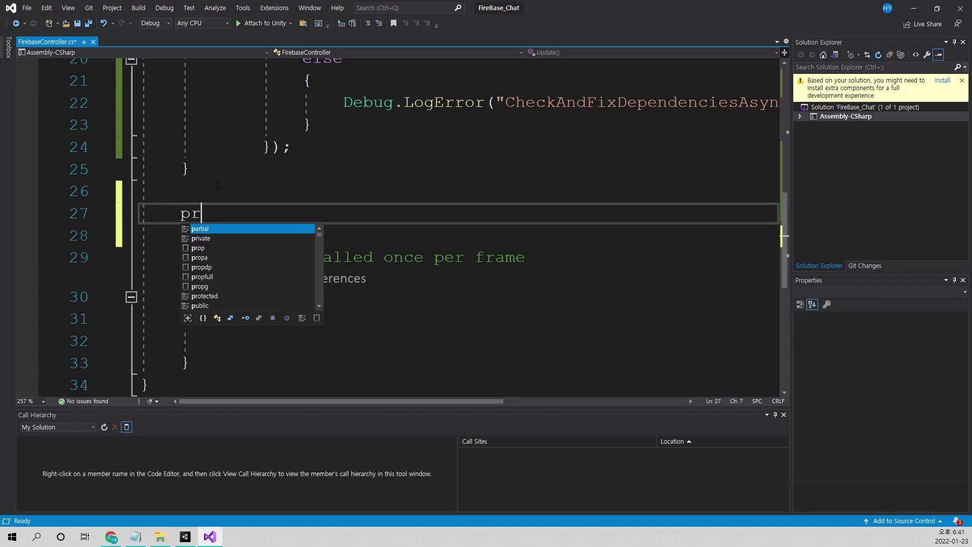
text(ivate void )
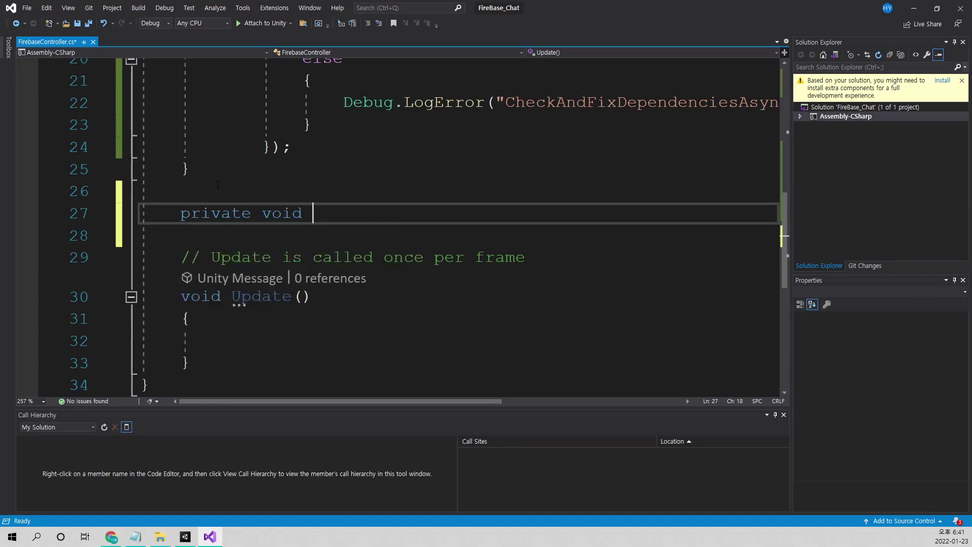
text(Fire)
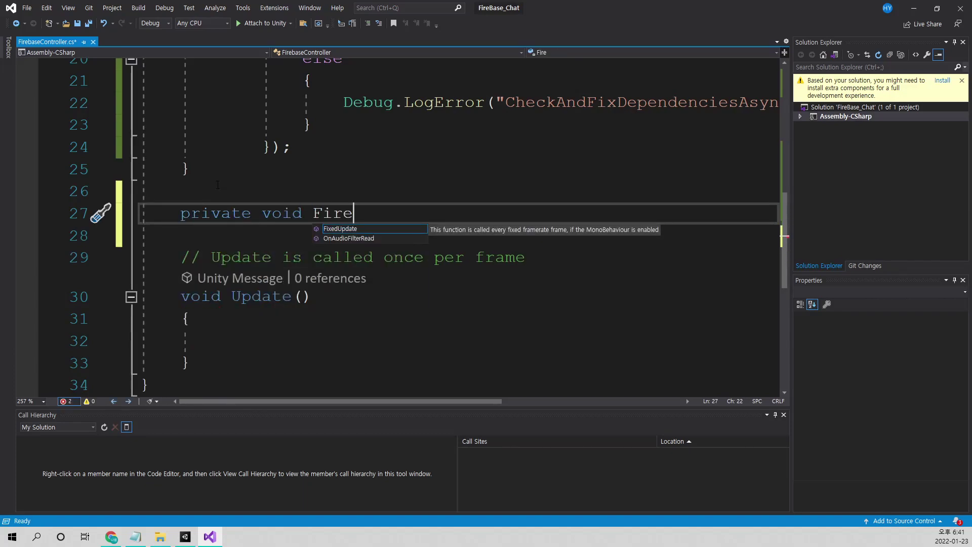
text(base)
key(BackSpace)
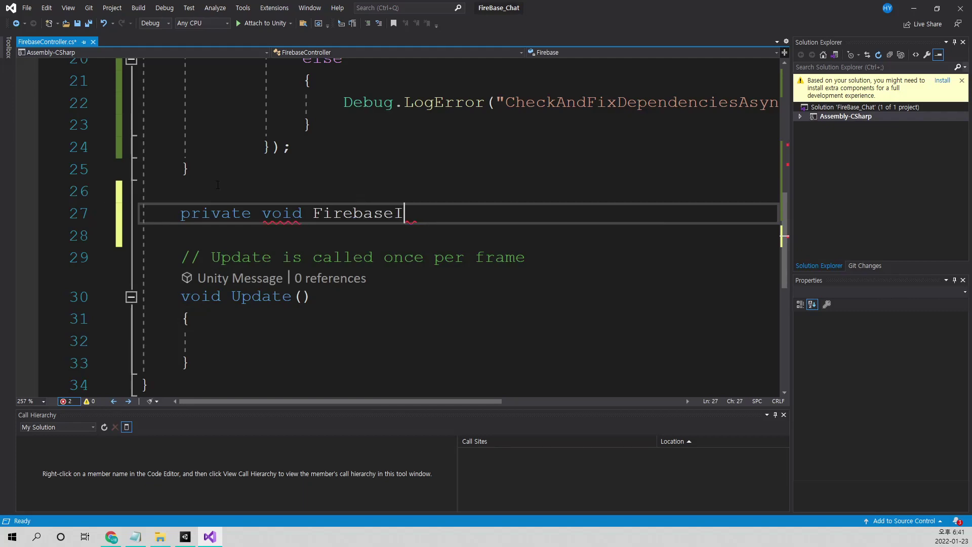
text(Init*)
key(BackSpace)
text(();)
key(BackSpace)
- Give FirebaseInit an empty braced body, save, and select the FirebaseInit name
key(Return)
text({)
key(Return)
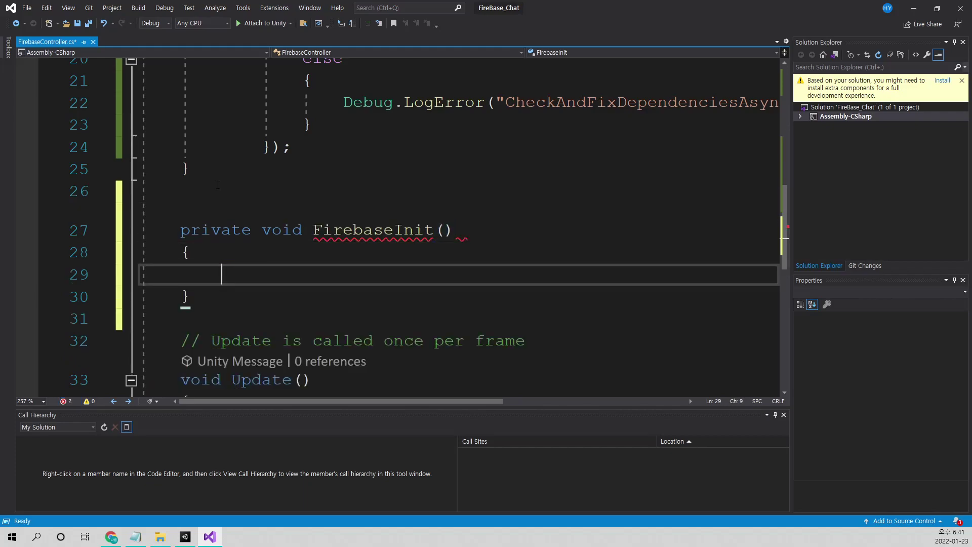
key(ctrl+s)
double_click(344, 230)
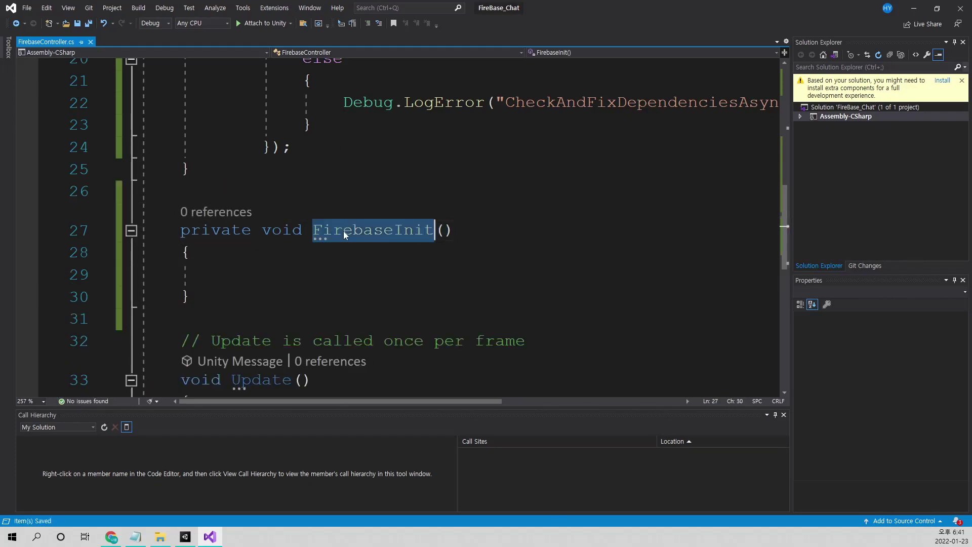
scroll(342, 225, up, 3)
- Make the success branch call FirebaseInit(); by pasting the method name
click(342, 223)
key(ctrl+v)
text(())
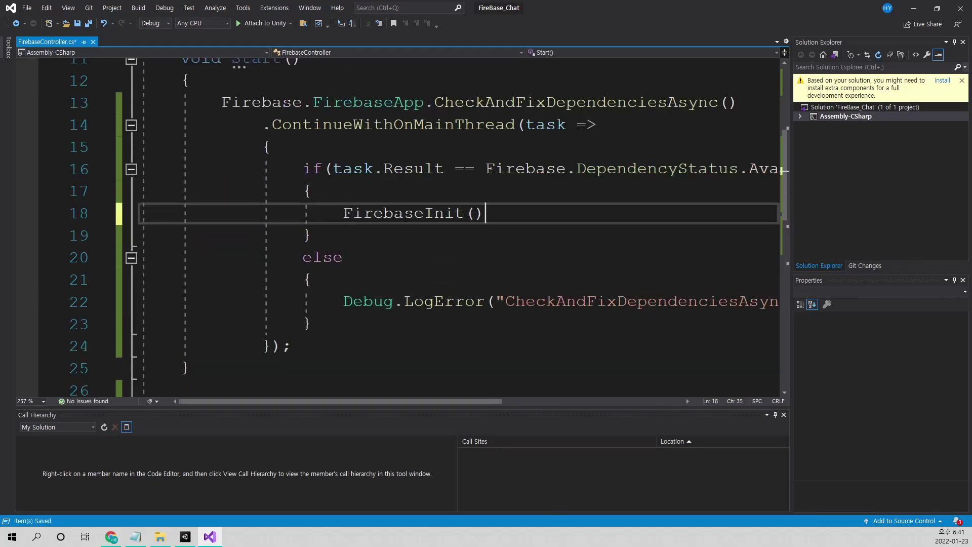
text(;)
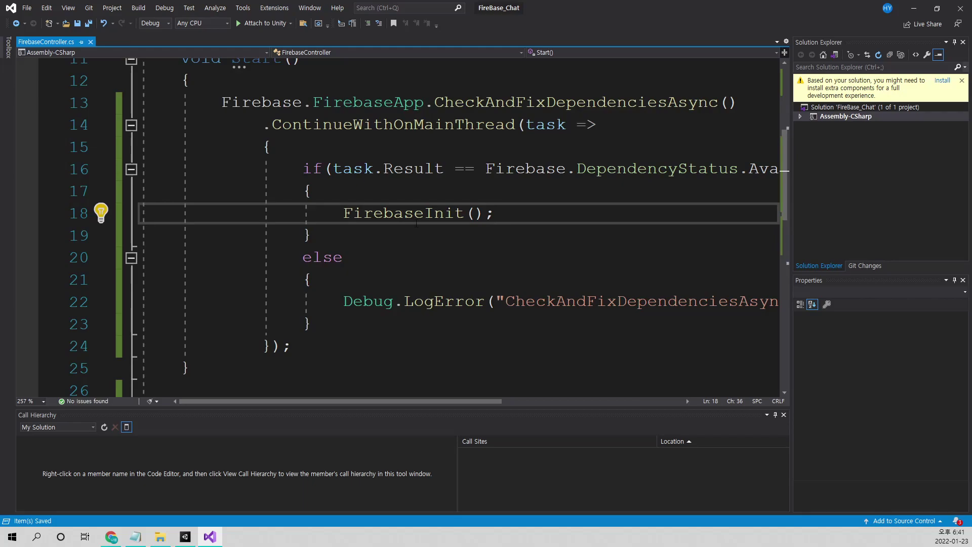
mouse_move(371, 298)
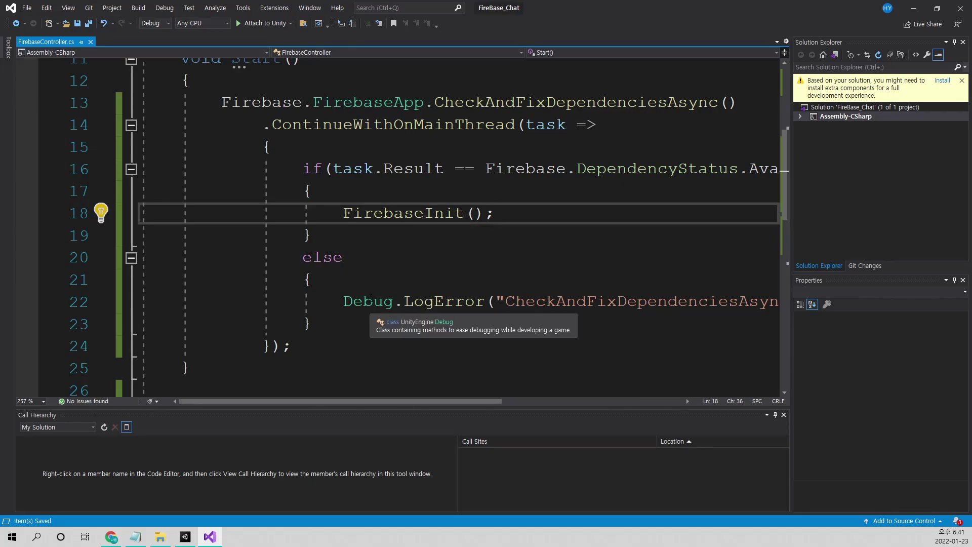